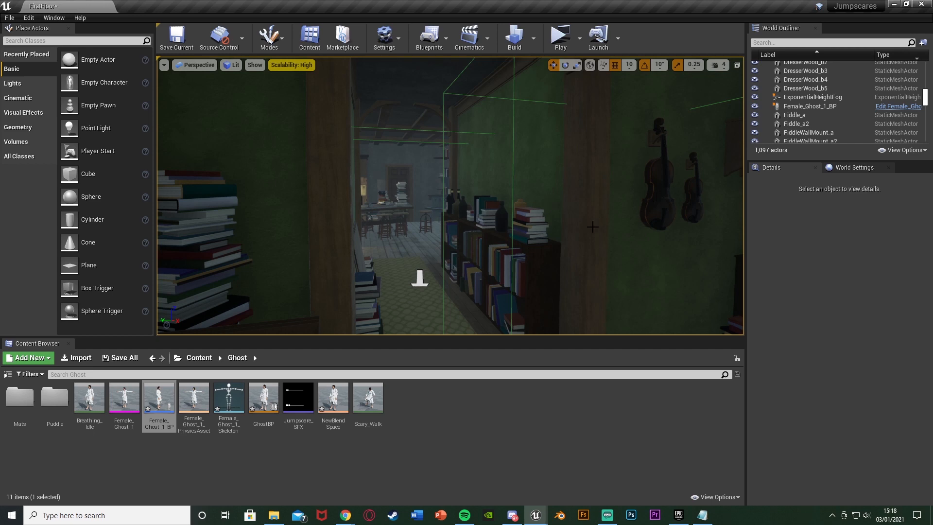
Start a play session from the wooden floor near the hallway entrance.
{"action": "right_click_drag", "start_coordinate": [592, 227], "coordinate": [587, 224]}
{"action": "key", "text": "w"}
{"action": "key", "text": "s"}
{"action": "right_click_drag", "start_coordinate": [471, 214], "coordinate": [472, 213]}
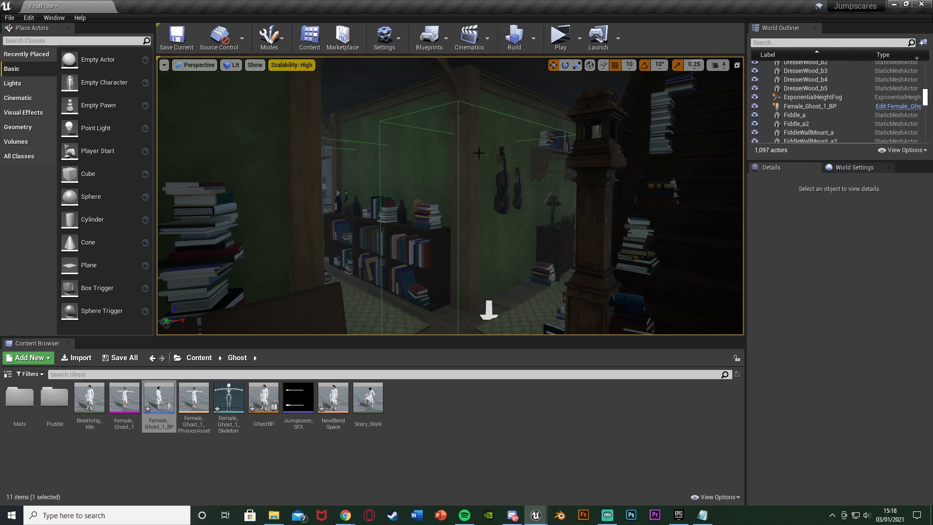
{"action": "right_click_drag", "start_coordinate": [460, 171], "coordinate": [494, 170]}
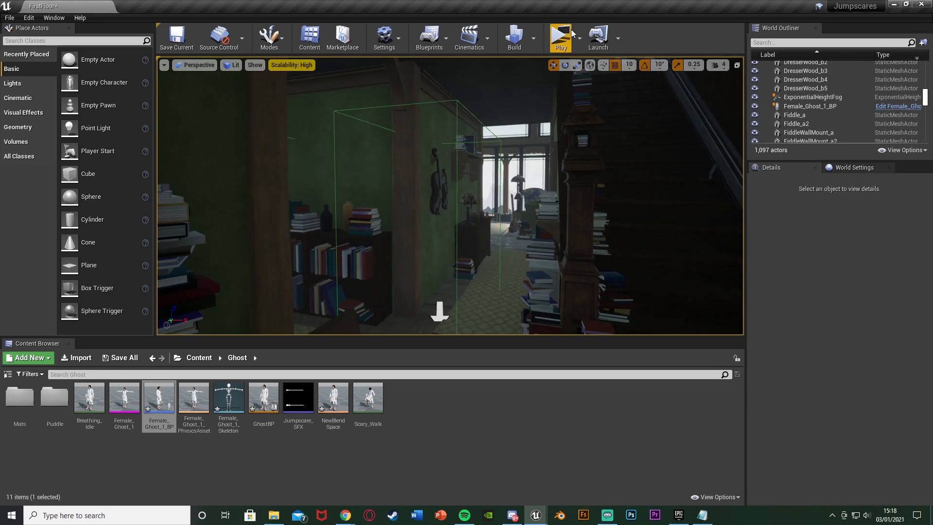
{"action": "left_click", "coordinate": [570, 42]}
{"action": "key", "text": "Escape"}
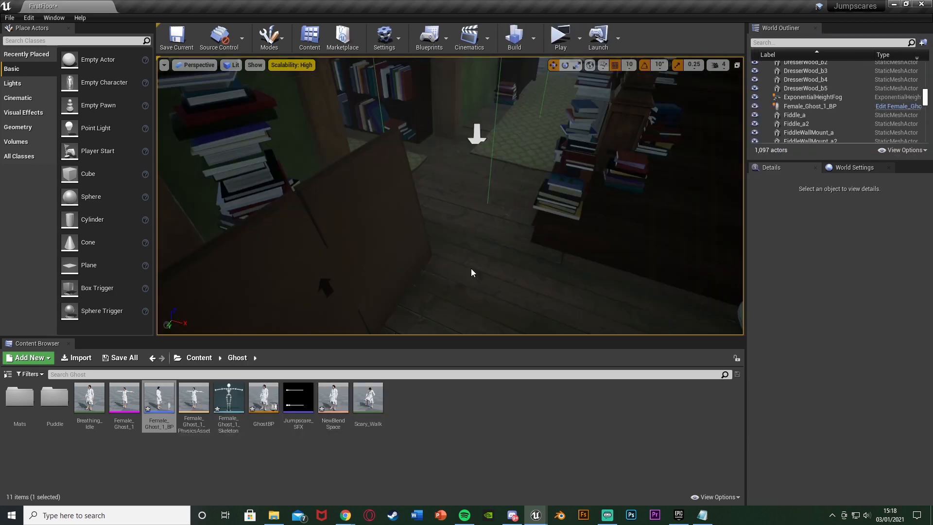
{"action": "right_click", "coordinate": [471, 270]}
{"action": "left_click", "coordinate": [491, 476]}
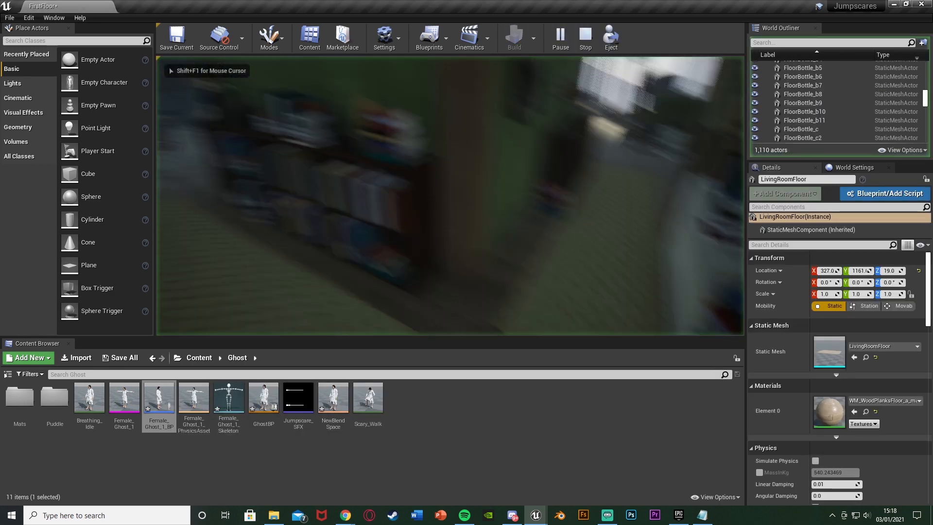
Walk down the hallway towards the ghost and through the kitchen to test the jumpscare, and end the play session.
{"action": "key", "text": "s"}
{"action": "key", "text": "w"}
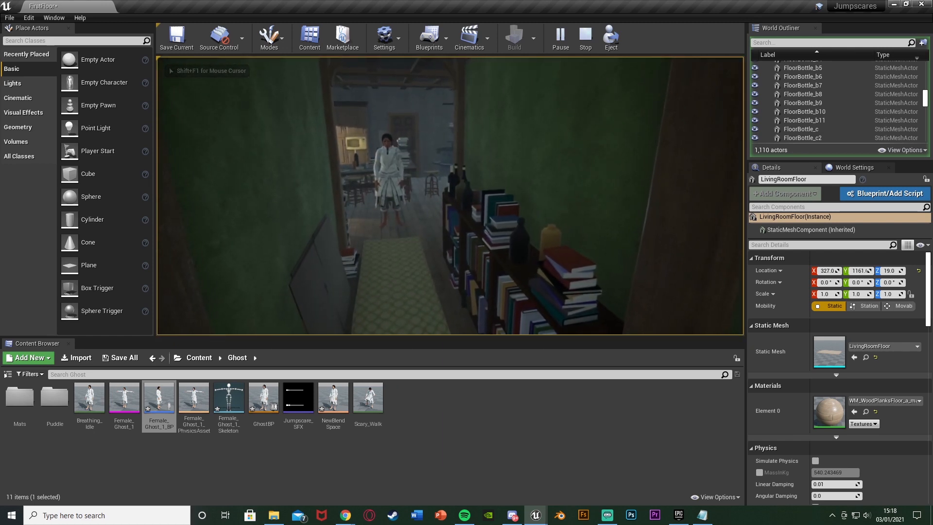
{"action": "key", "text": "w"}
{"action": "key", "text": "w"}
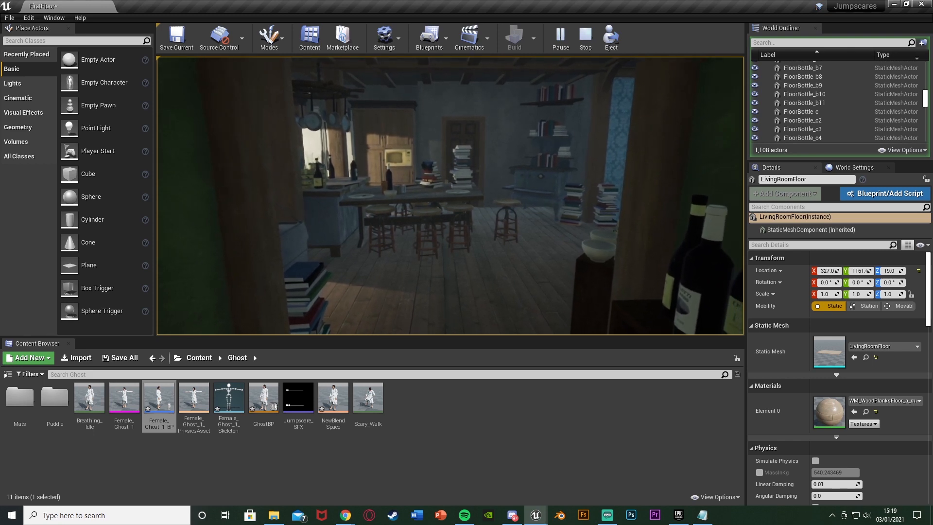
{"action": "key", "text": "w"}
{"action": "key", "text": "w"}
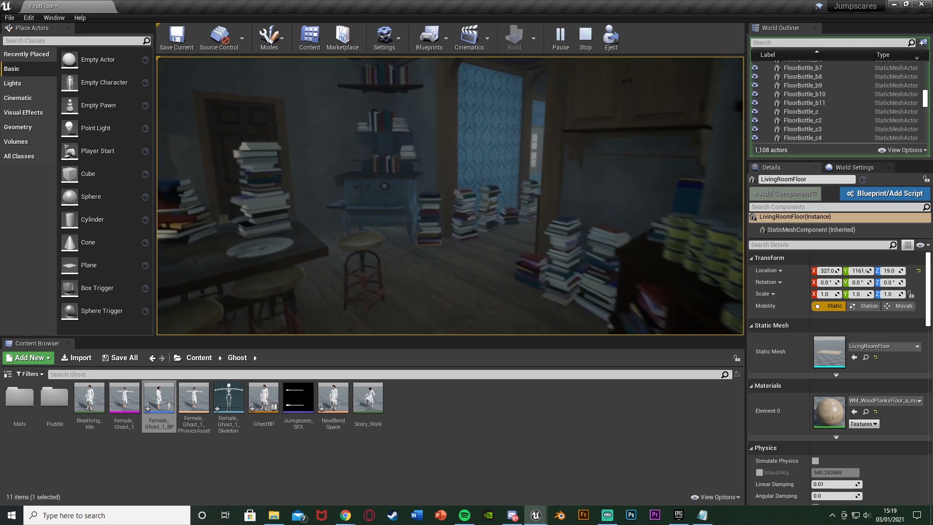
{"action": "key", "text": "w"}
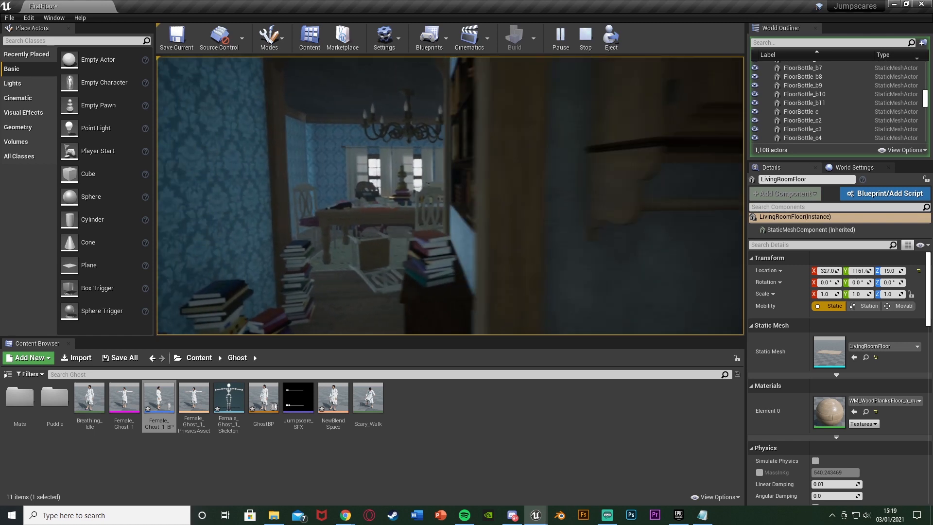
{"action": "key", "text": "w"}
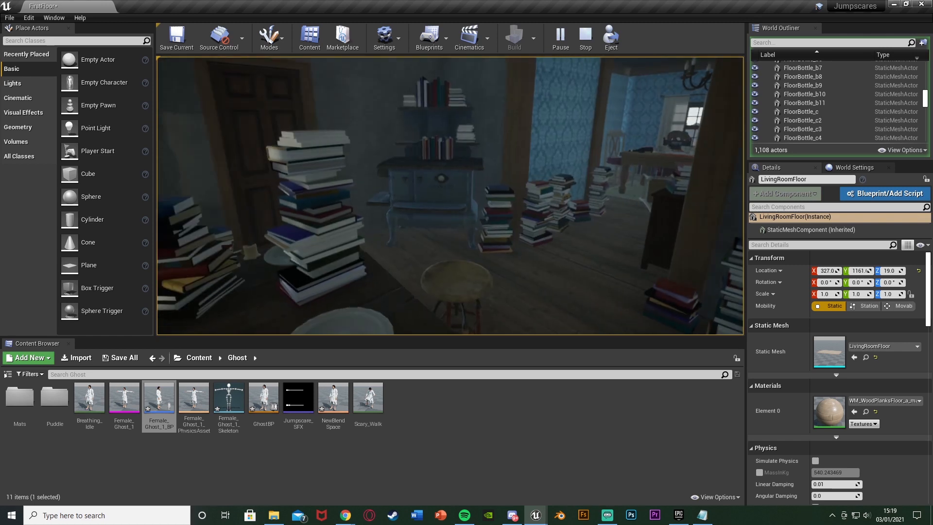
{"action": "key", "text": "s"}
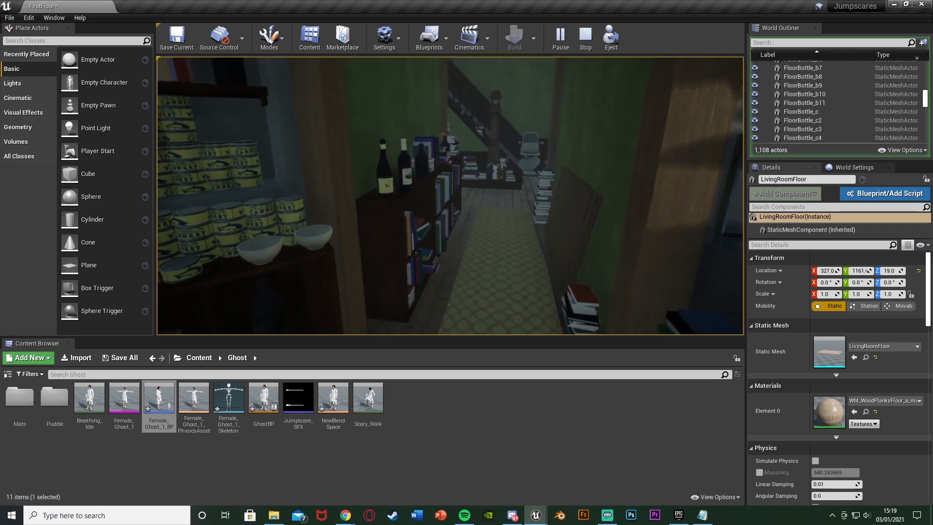
{"action": "key", "text": "Escape"}
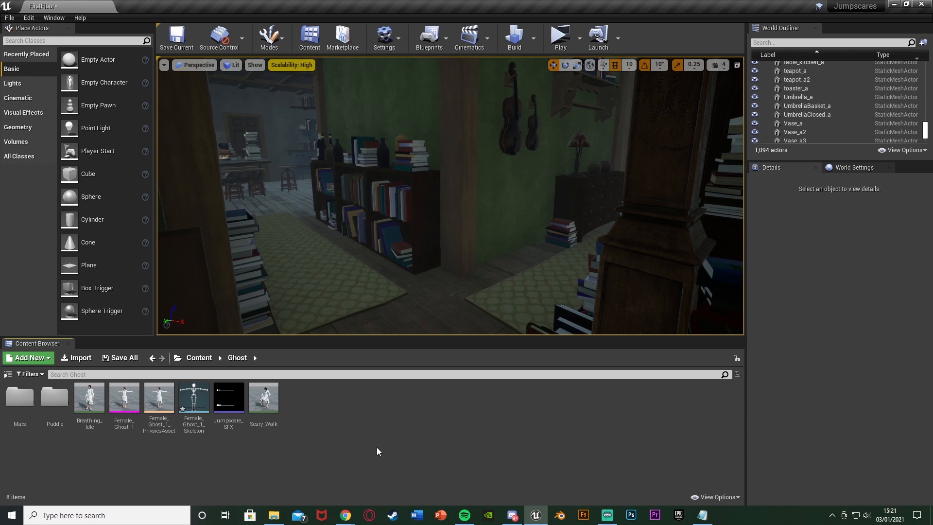
Copy the ThirdPersonCharacter blueprint from ThirdPersonBP/Blueprints into the Ghost folder.
{"action": "left_click", "coordinate": [199, 358]}
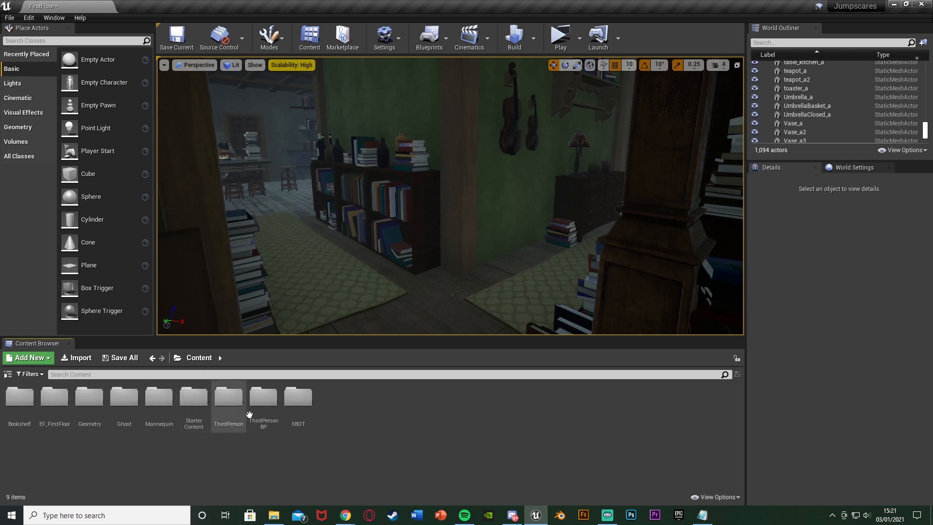
{"action": "double_click", "coordinate": [264, 401]}
{"action": "double_click", "coordinate": [19, 397]}
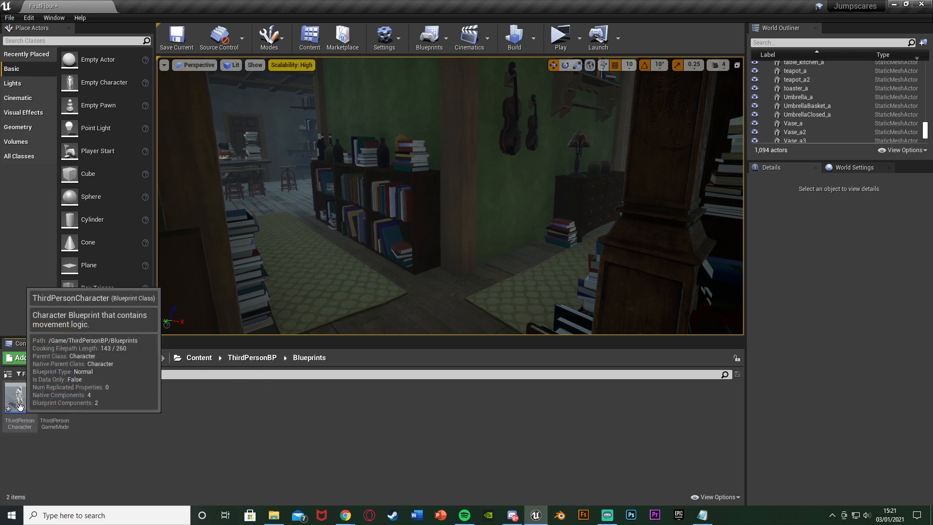
{"action": "left_click", "coordinate": [20, 404]}
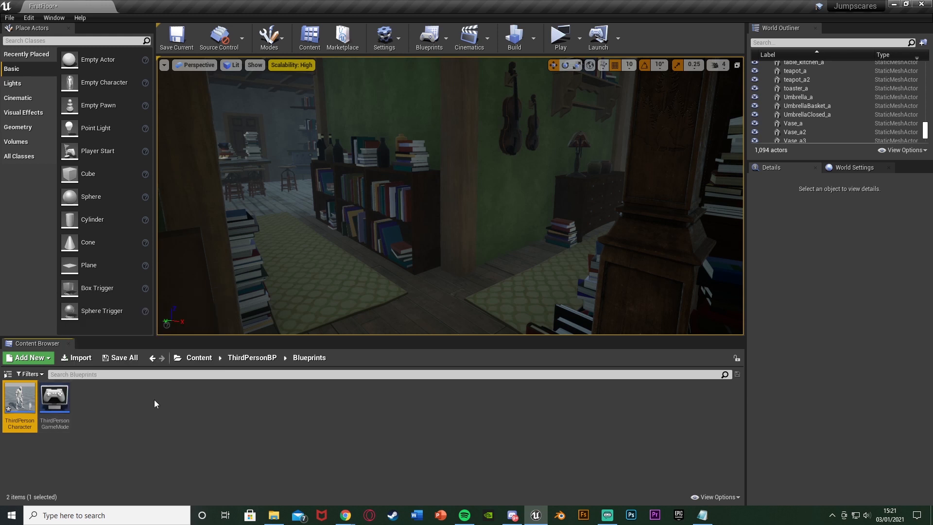
{"action": "left_click", "coordinate": [202, 362]}
{"action": "double_click", "coordinate": [123, 404]}
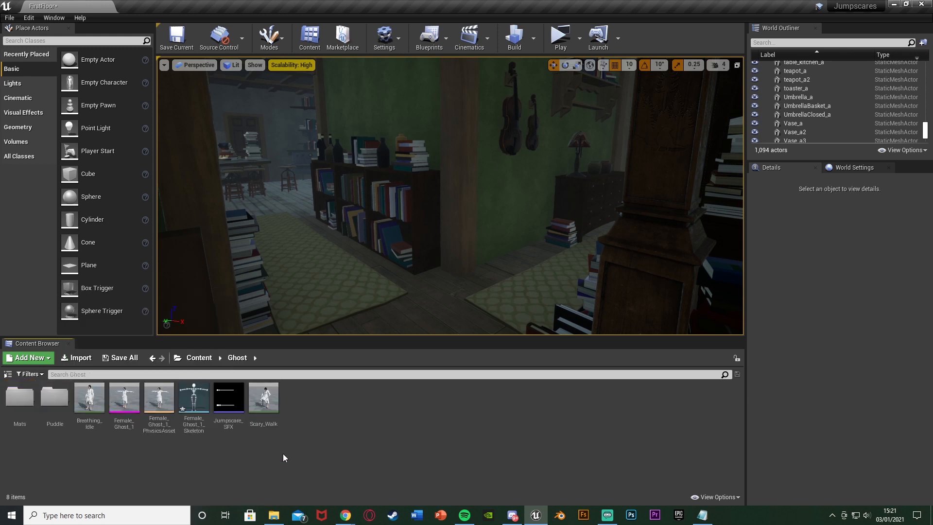
{"action": "key", "text": "ctrl+v"}
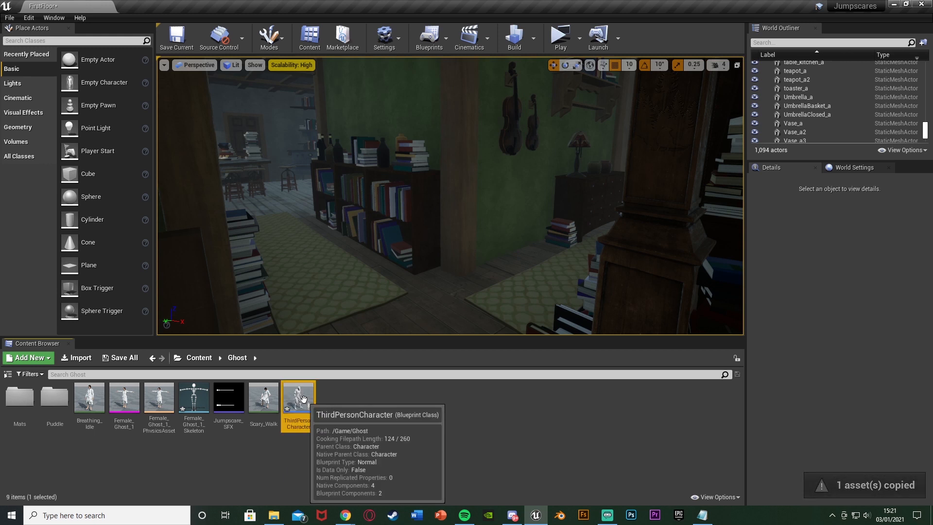
Rename the copied character blueprint as GhostBP and open it for editing.
{"action": "key", "text": "F2"}
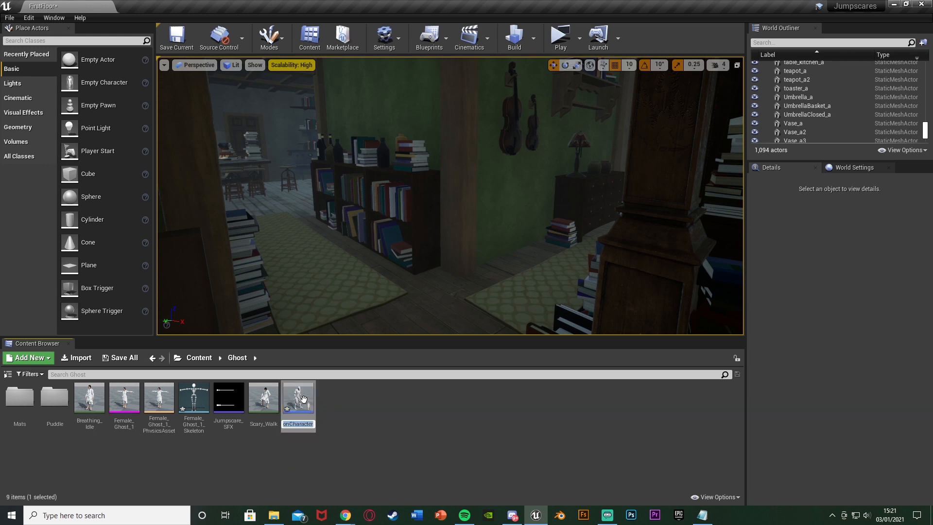
{"action": "type", "text": "GhostBP"}
{"action": "key", "text": "Return"}
{"action": "key", "text": "Return"}
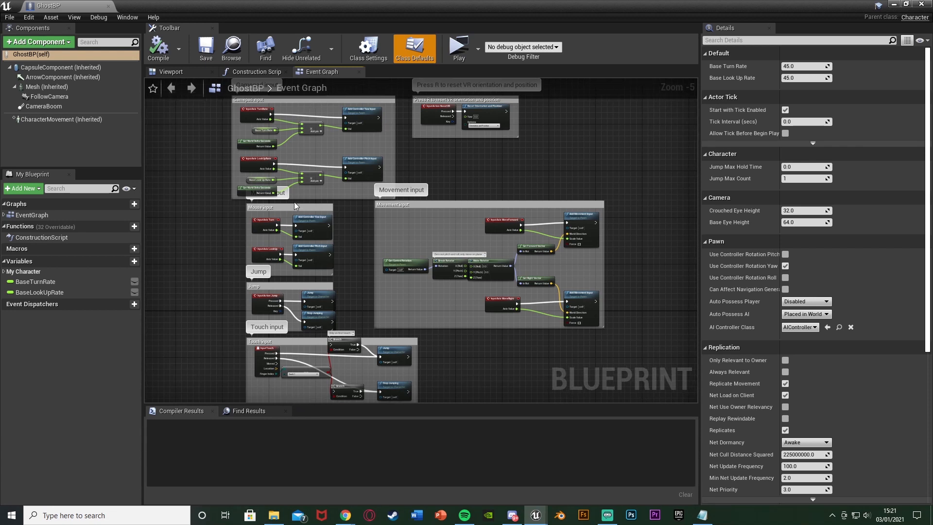
Delete all input and movement nodes from GhostBP's event graph.
{"action": "scroll", "coordinate": [293, 202], "scroll_direction": "down", "scroll_amount": 2}
{"action": "left_click_drag", "start_coordinate": [228, 103], "coordinate": [551, 357]}
{"action": "key", "text": "Delete"}
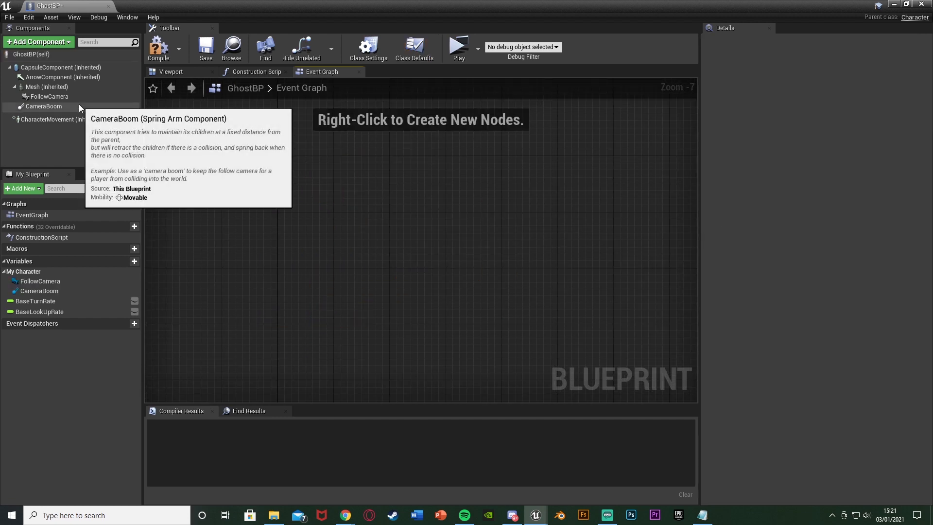
Delete the CameraBoom and FollowCamera components from GhostBP.
{"action": "left_click", "coordinate": [71, 104]}
{"action": "key", "text": "Delete"}
{"action": "left_click", "coordinate": [70, 98]}
{"action": "key", "text": "Delete"}
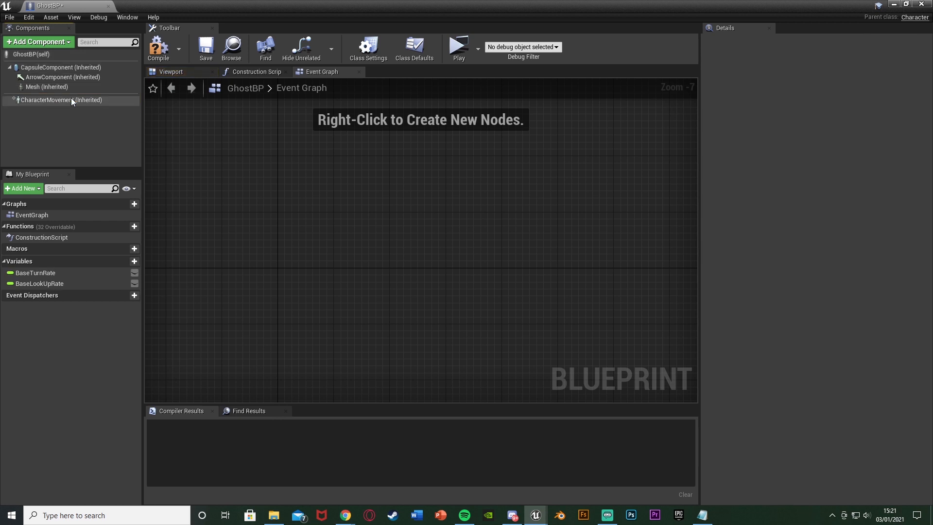
Delete the BaseTurnRate and BaseLookUpRate variables and compile the blueprint.
{"action": "left_click", "coordinate": [44, 274]}
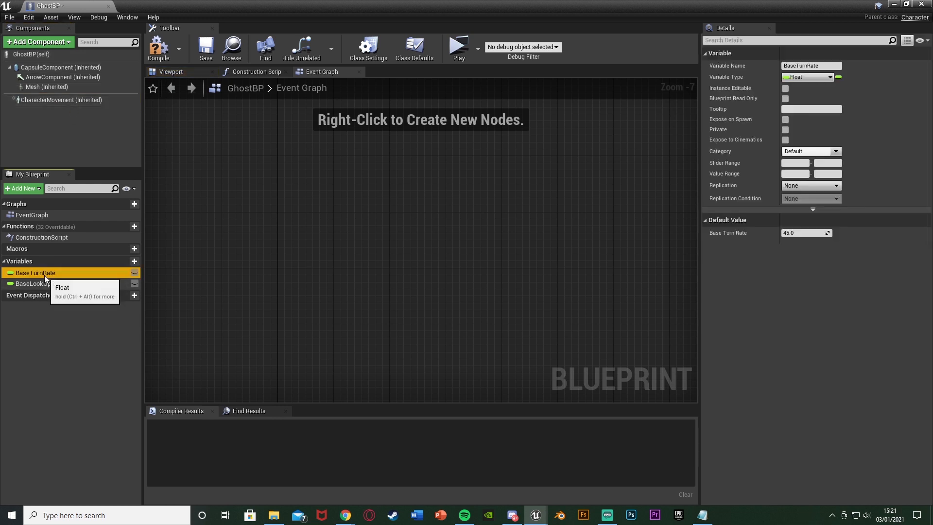
{"action": "key", "text": "Delete"}
{"action": "left_click", "coordinate": [45, 273]}
{"action": "key", "text": "Delete"}
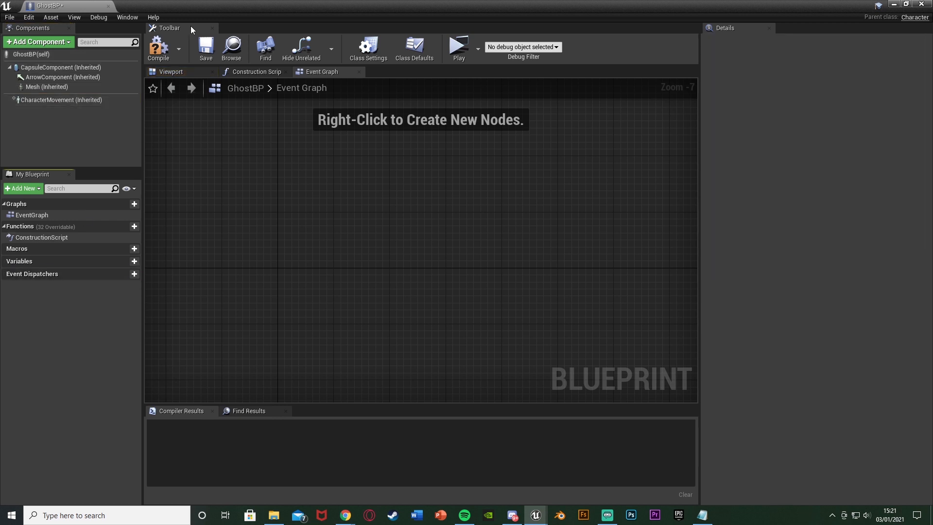
{"action": "left_click", "coordinate": [159, 49]}
Set the character mesh component's skeletal mesh to Female_Ghost_1 and compile the blueprint.
{"action": "left_click", "coordinate": [167, 71]}
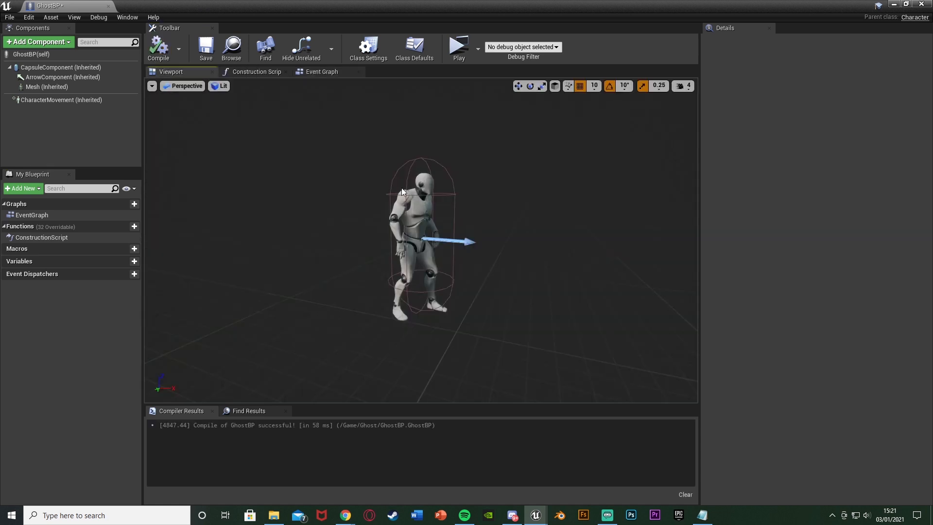
{"action": "scroll", "coordinate": [346, 256], "scroll_direction": "up", "scroll_amount": 3}
{"action": "left_click", "coordinate": [346, 256]}
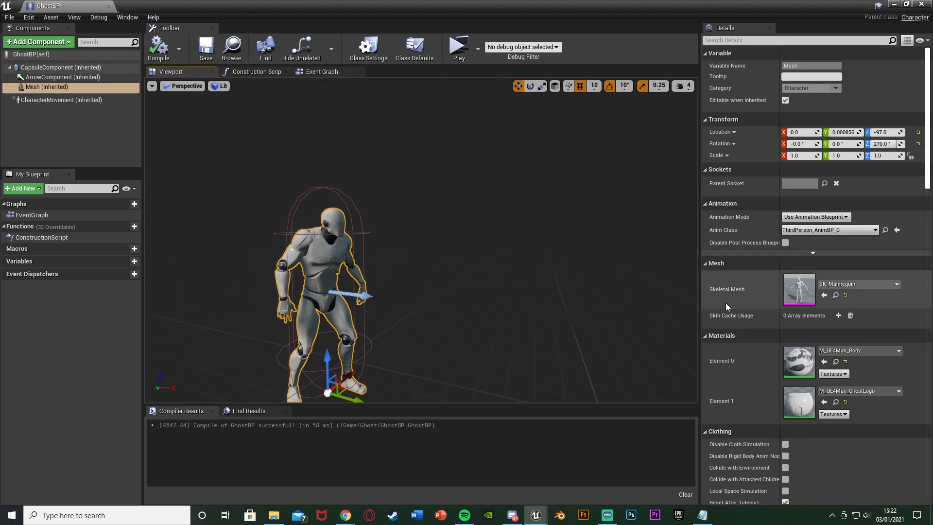
{"action": "left_click", "coordinate": [856, 283]}
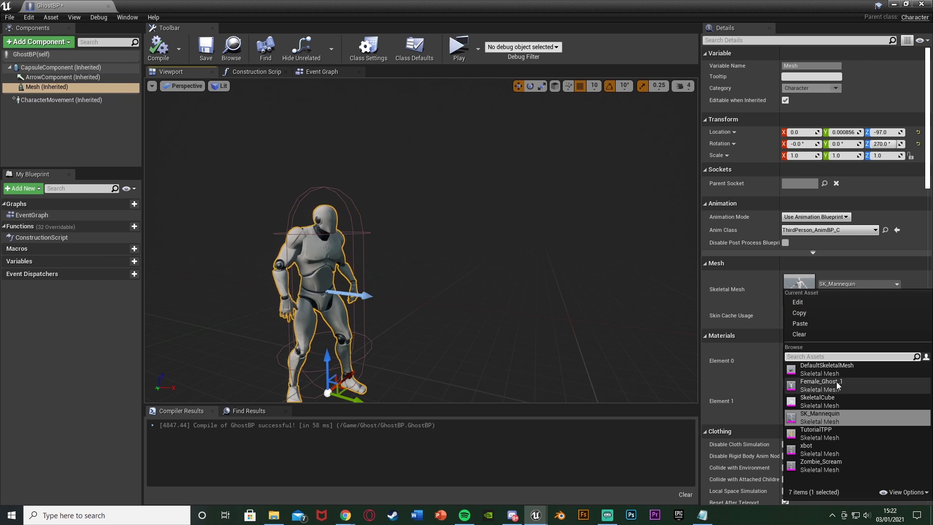
{"action": "left_click", "coordinate": [832, 392]}
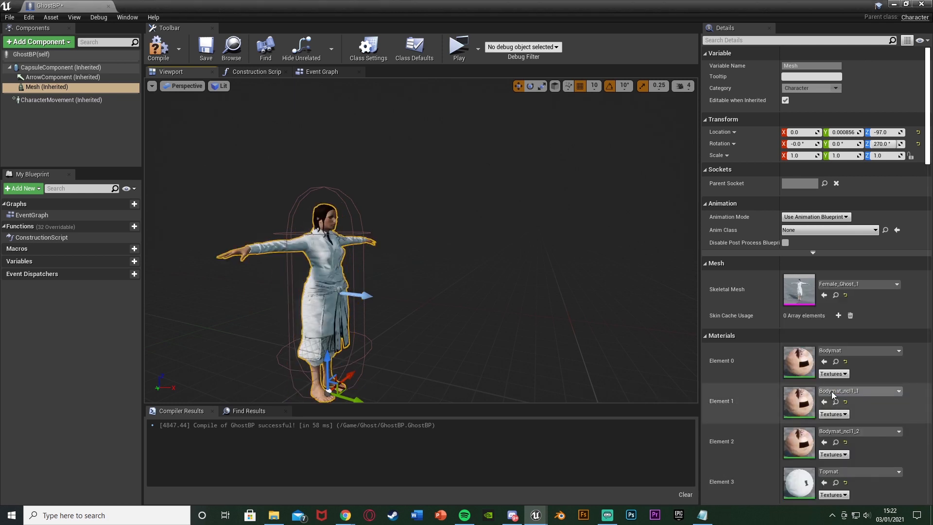
{"action": "right_click_drag", "start_coordinate": [566, 225], "coordinate": [518, 223]}
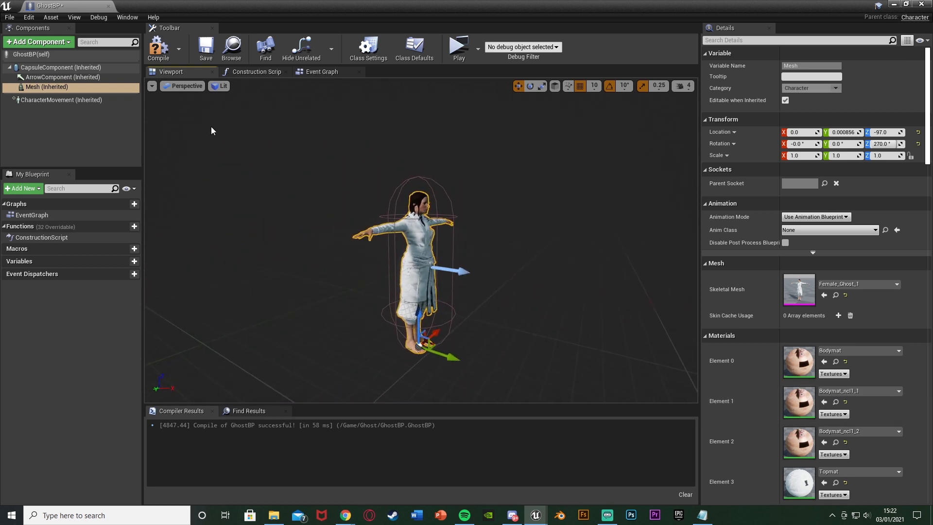
{"action": "left_click", "coordinate": [158, 48]}
Set the CharacterMovement component's Max Walk Speed to 300.
{"action": "left_click", "coordinate": [55, 99]}
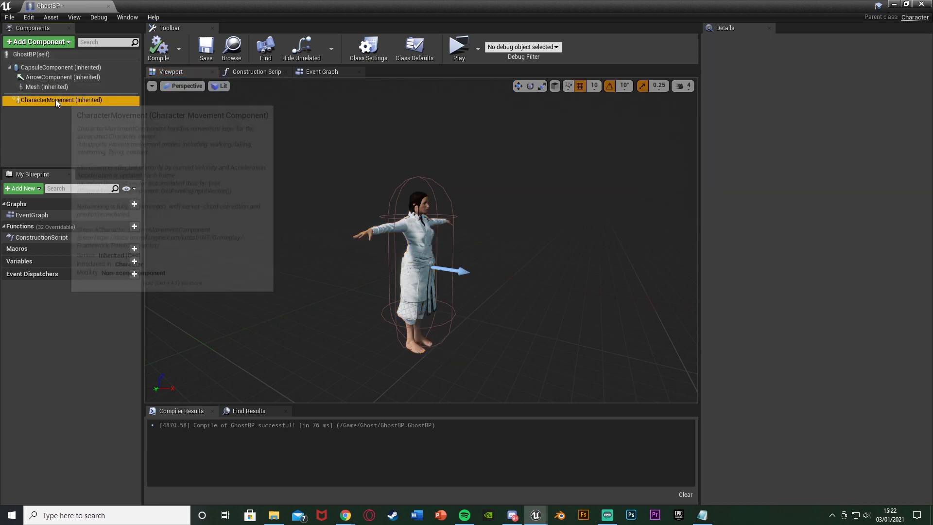
{"action": "left_click", "coordinate": [789, 39]}
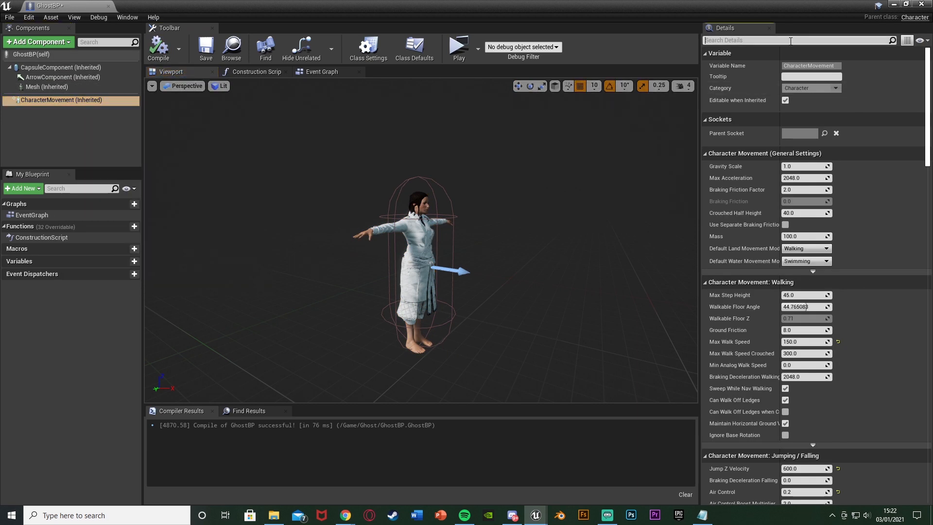
{"action": "type", "text": "max walk"}
{"action": "left_click", "coordinate": [838, 65]}
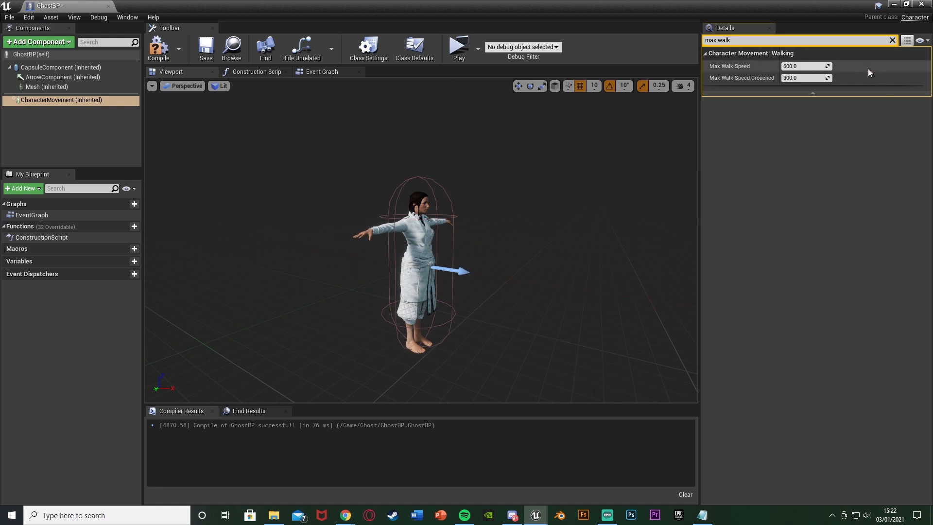
{"action": "left_click", "coordinate": [789, 59]}
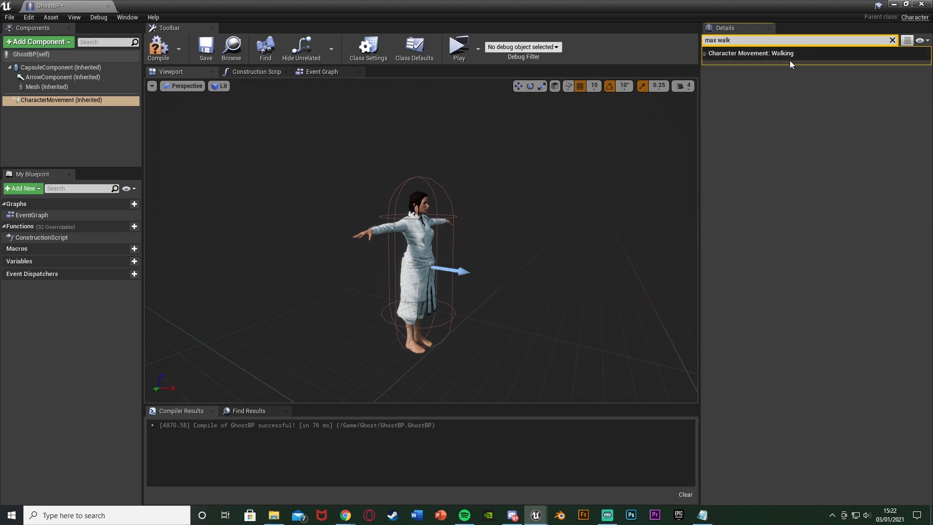
{"action": "left_click", "coordinate": [789, 58]}
{"action": "left_click", "coordinate": [792, 65]}
{"action": "type", "text": "300"}
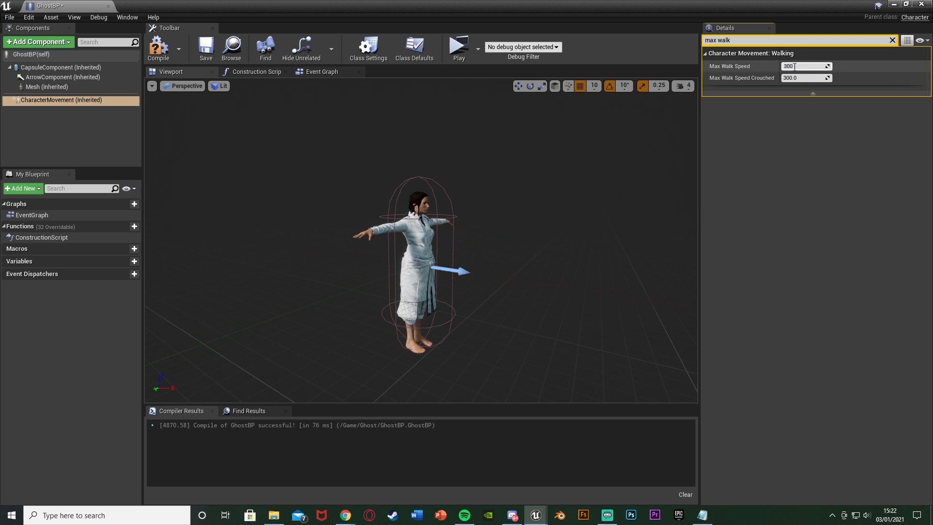
{"action": "key", "text": "Return"}
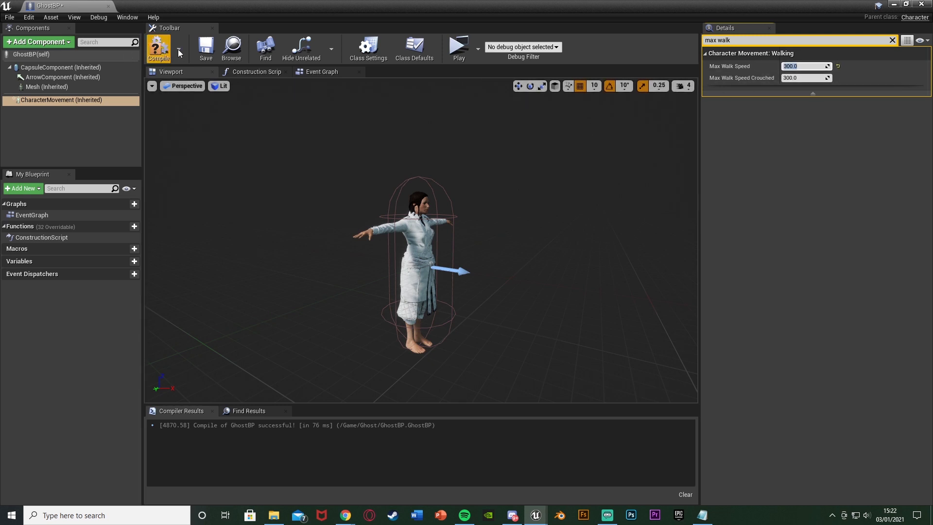
Compile and save GhostBP, and return to the level editor.
{"action": "left_click", "coordinate": [158, 48]}
{"action": "left_click", "coordinate": [206, 48]}
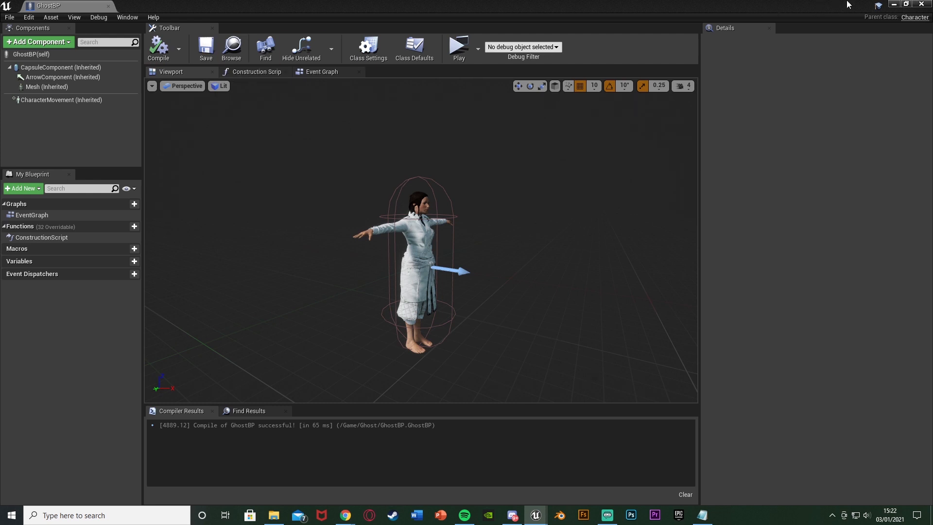
{"action": "left_click", "coordinate": [894, 4]}
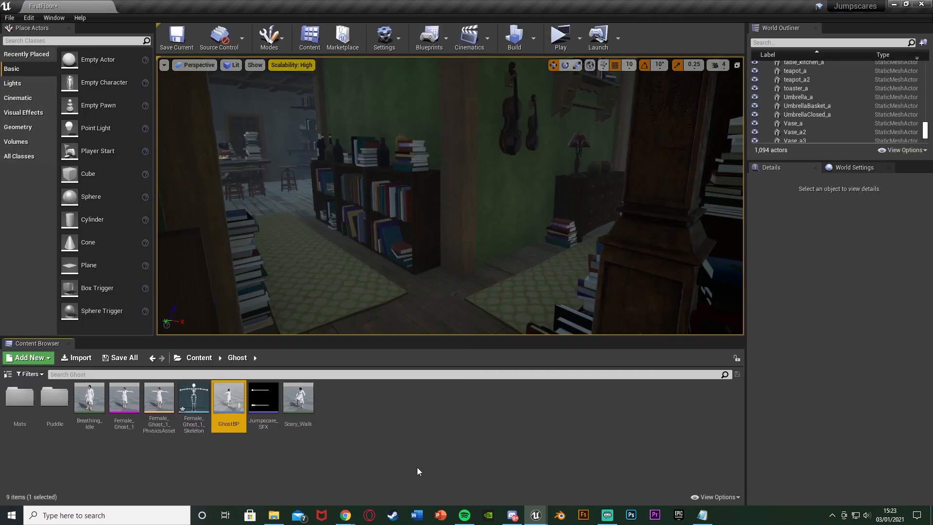
Create a 1D blend space named IdleWalkBS in the Ghost folder using Female_Ghost_1_Skeleton, and open it for editing.
{"action": "left_click", "coordinate": [368, 460]}
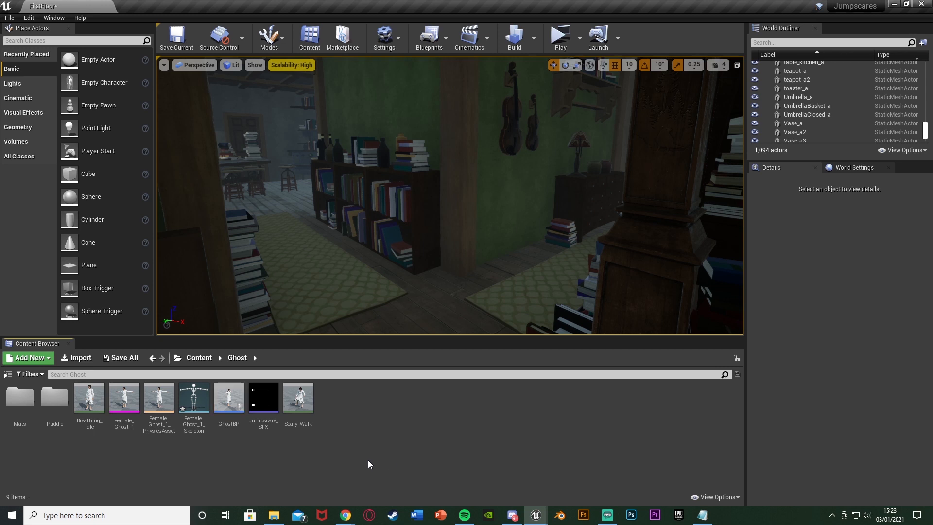
{"action": "right_click", "coordinate": [348, 419]}
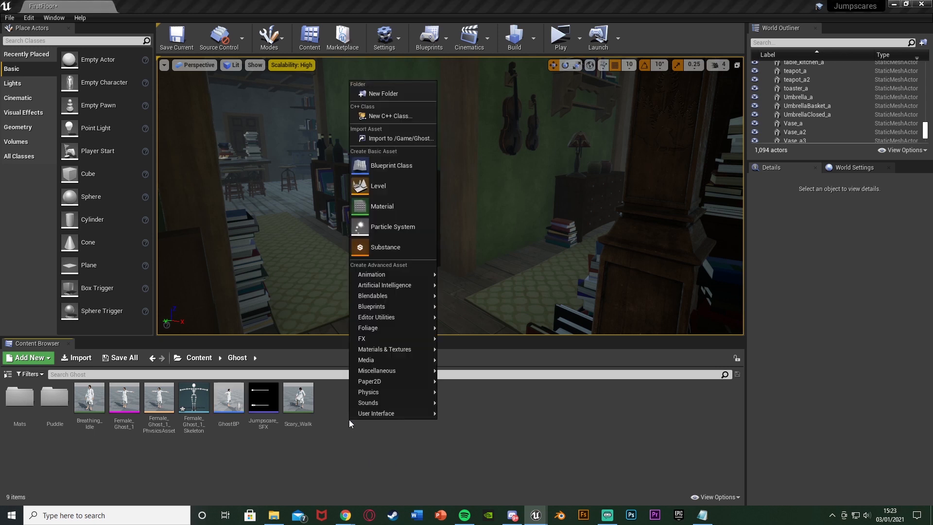
{"action": "mouse_move", "coordinate": [407, 275]}
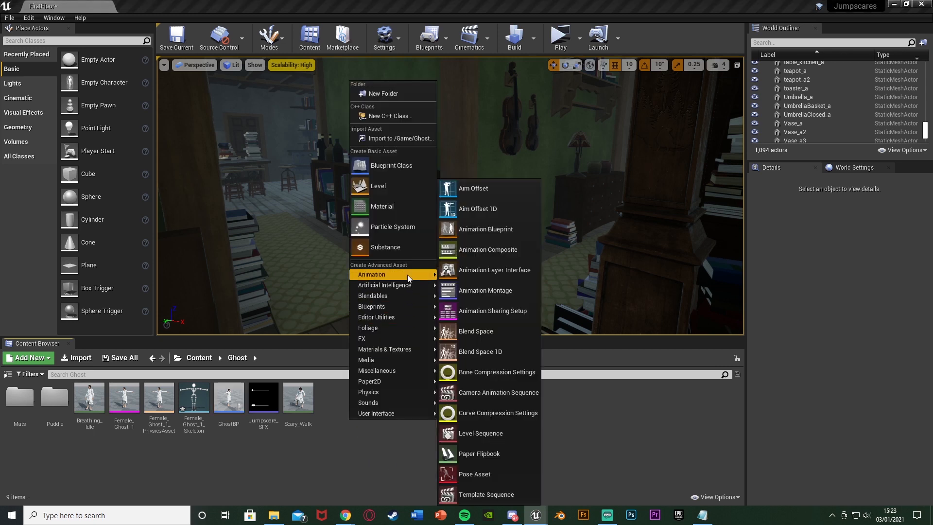
{"action": "left_click", "coordinate": [495, 351]}
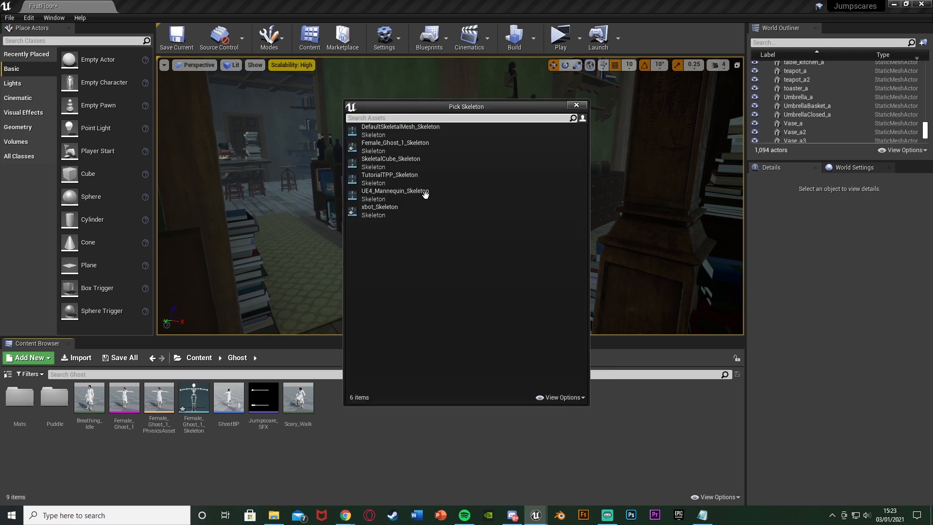
{"action": "left_click", "coordinate": [424, 146]}
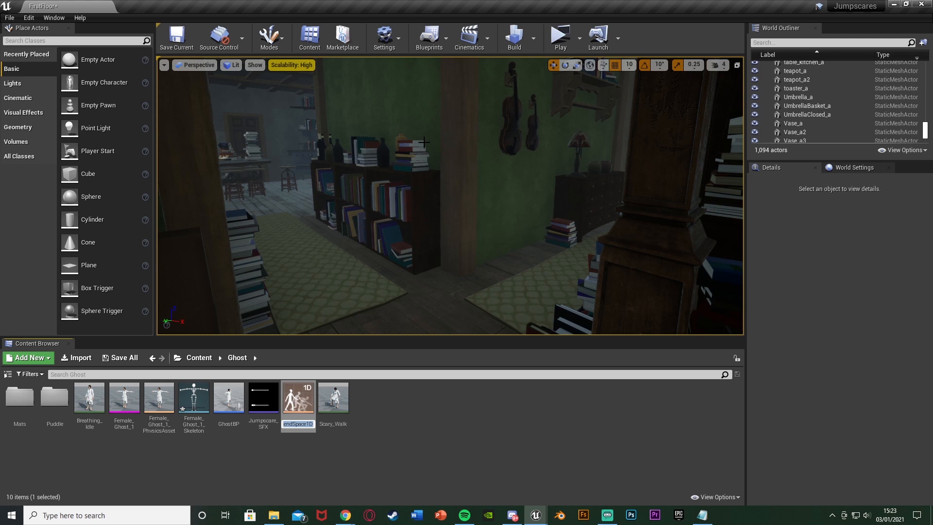
{"action": "type", "text": "IdleWalkBS"}
{"action": "key", "text": "Return"}
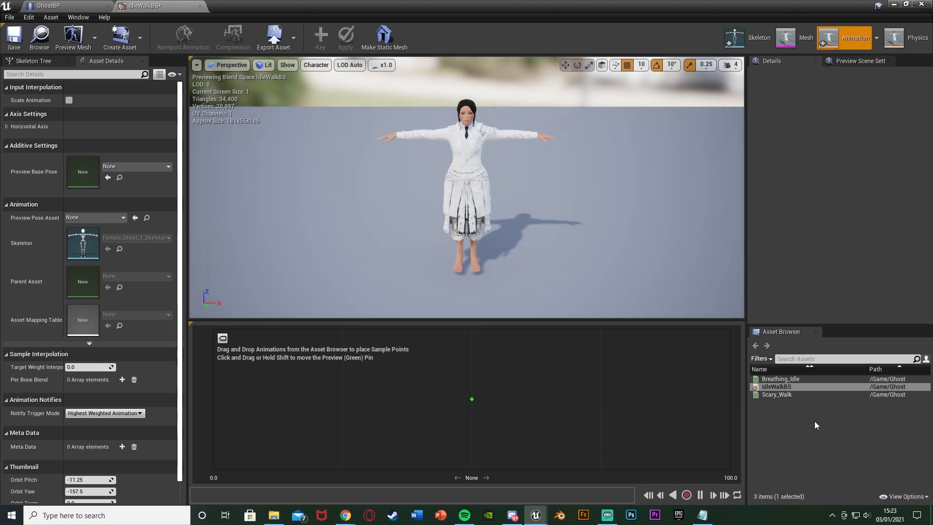
Place Breathing_Idle at the start and Scary_Walk at the 100 end of the blend space axis, and preview the blend between them.
{"action": "right_click", "coordinate": [799, 384]}
{"action": "left_click_drag", "start_coordinate": [800, 384], "coordinate": [232, 374]}
{"action": "left_click", "coordinate": [781, 378]}
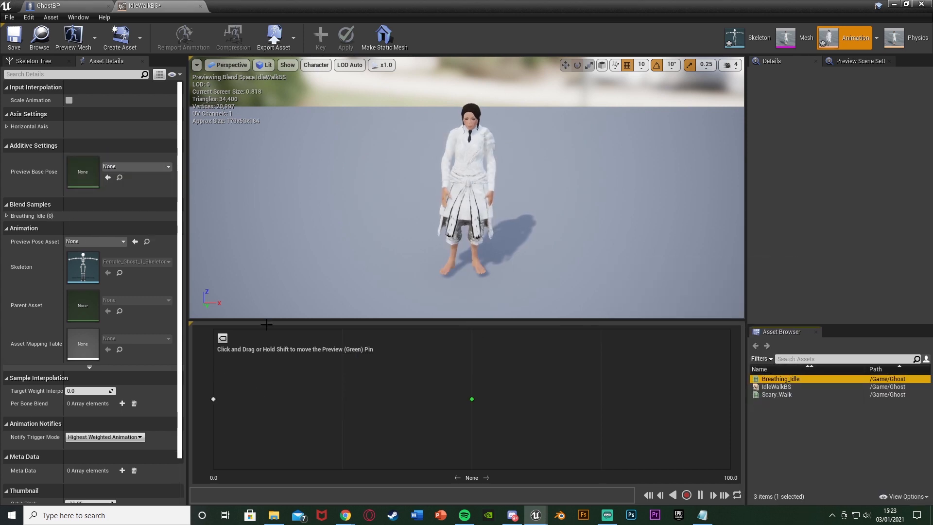
{"action": "left_click_drag", "start_coordinate": [822, 392], "coordinate": [712, 383]}
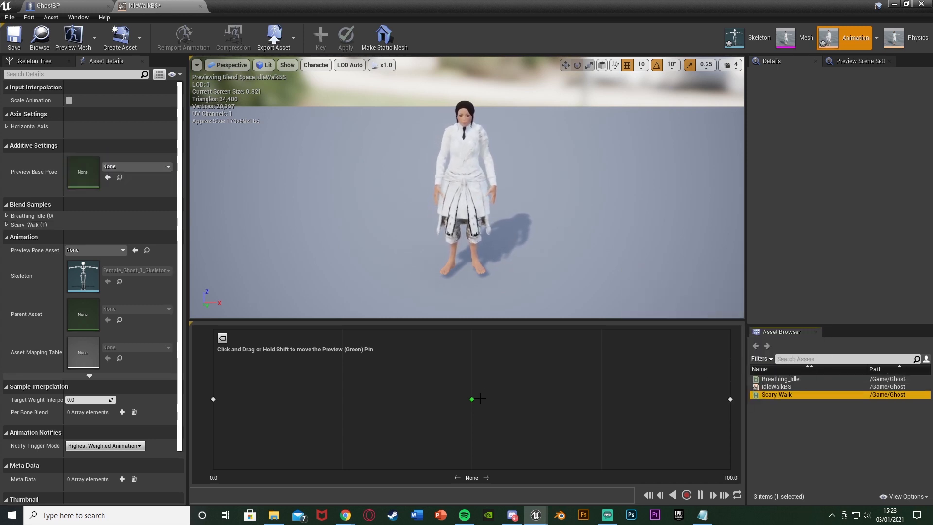
{"action": "left_click_drag", "start_coordinate": [479, 399], "coordinate": [704, 399]}
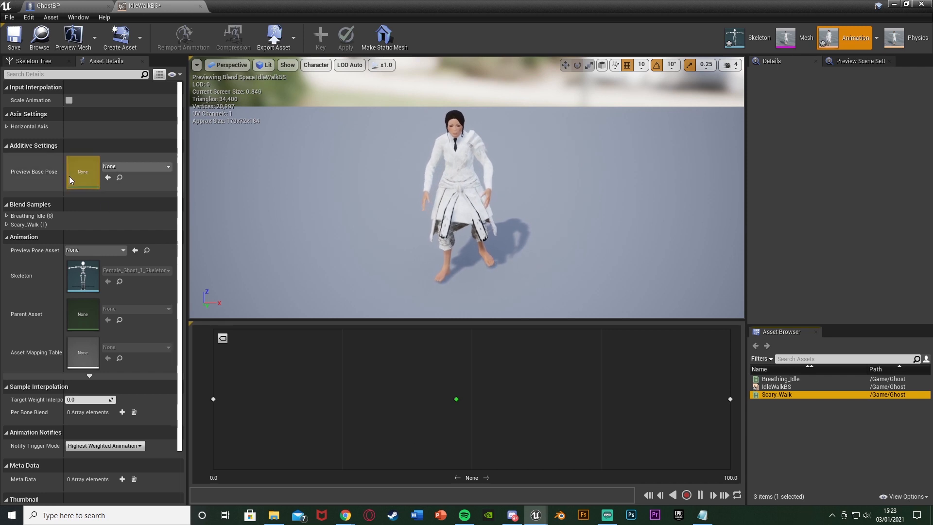
Name the blend space's horizontal axis Speed and set its maximum axis value to 300.
{"action": "left_click", "coordinate": [4, 127]}
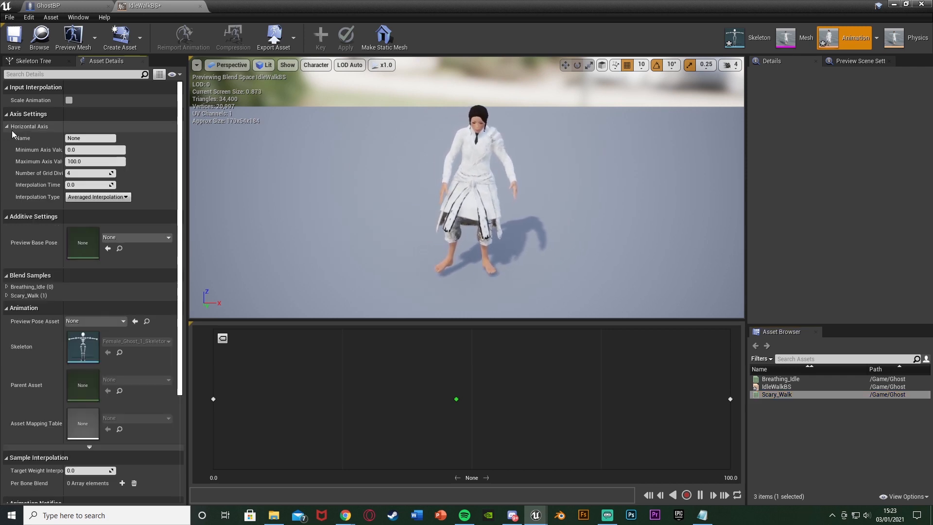
{"action": "left_click", "coordinate": [104, 138]}
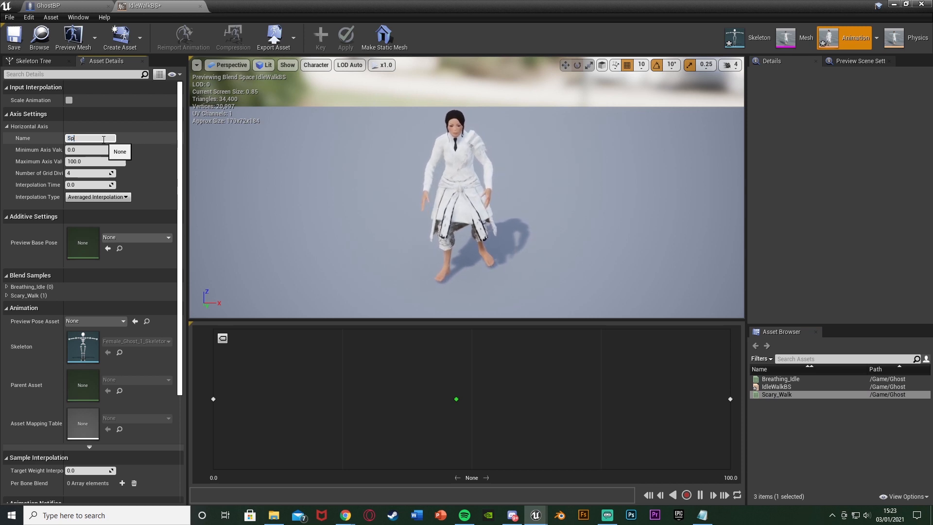
{"action": "key", "text": "Return"}
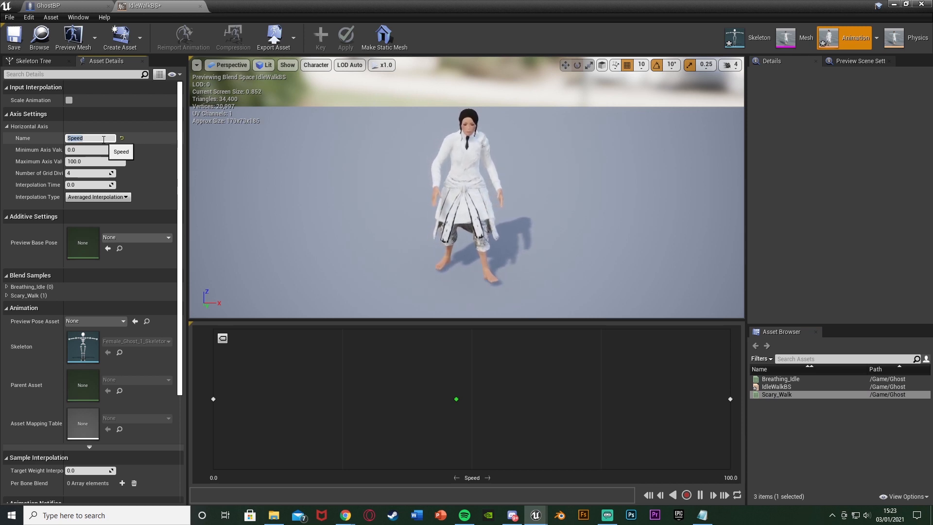
{"action": "left_click", "coordinate": [86, 162]}
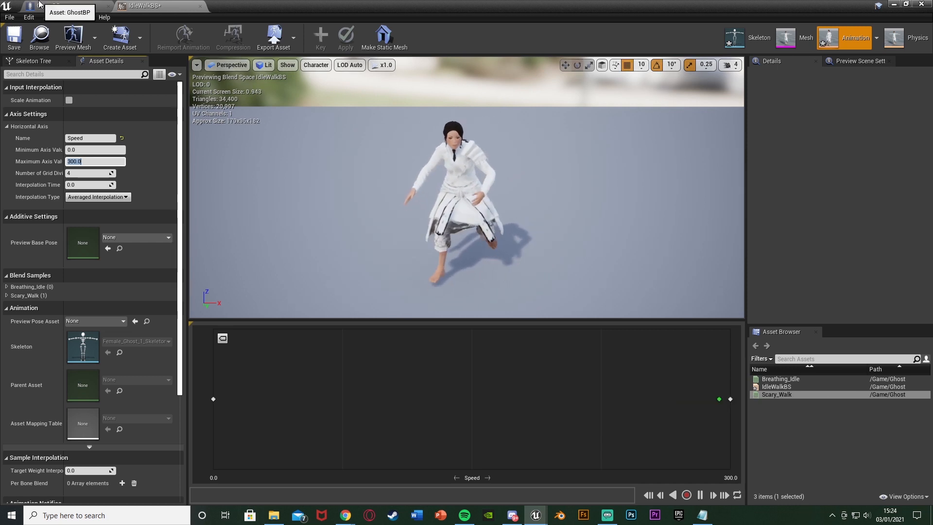
Check the CharacterMovement Max Walk Speed in GhostBP against the axis maximum, and save and close IdleWalkBS.
{"action": "left_click", "coordinate": [39, 4]}
{"action": "left_click", "coordinate": [87, 100]}
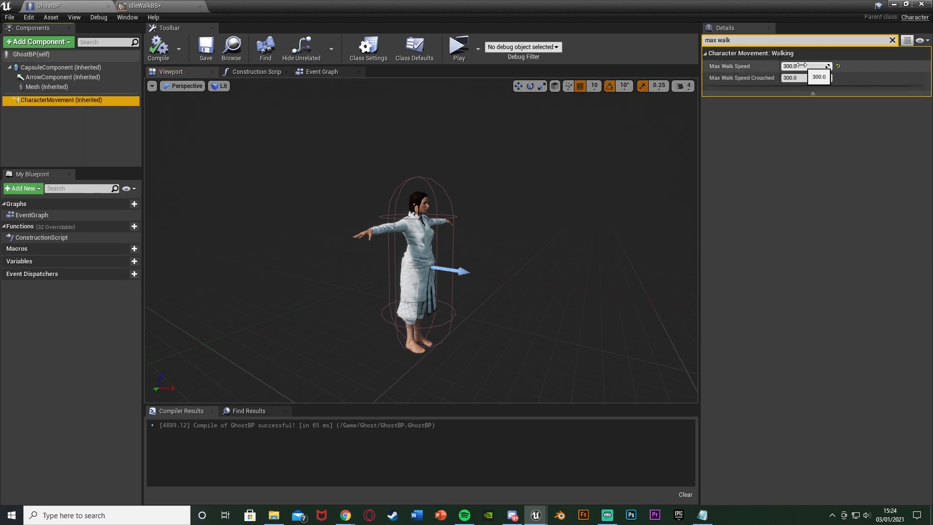
{"action": "left_click", "coordinate": [146, 6]}
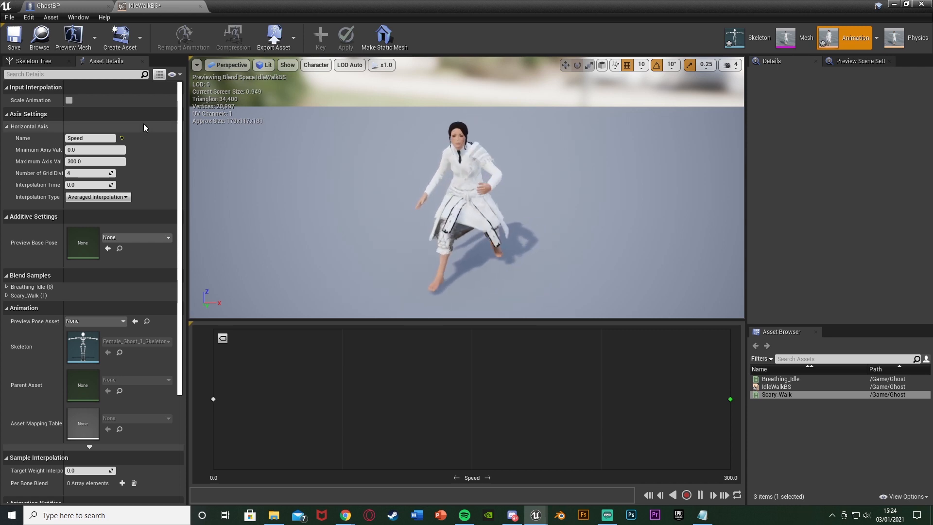
{"action": "left_click", "coordinate": [14, 36]}
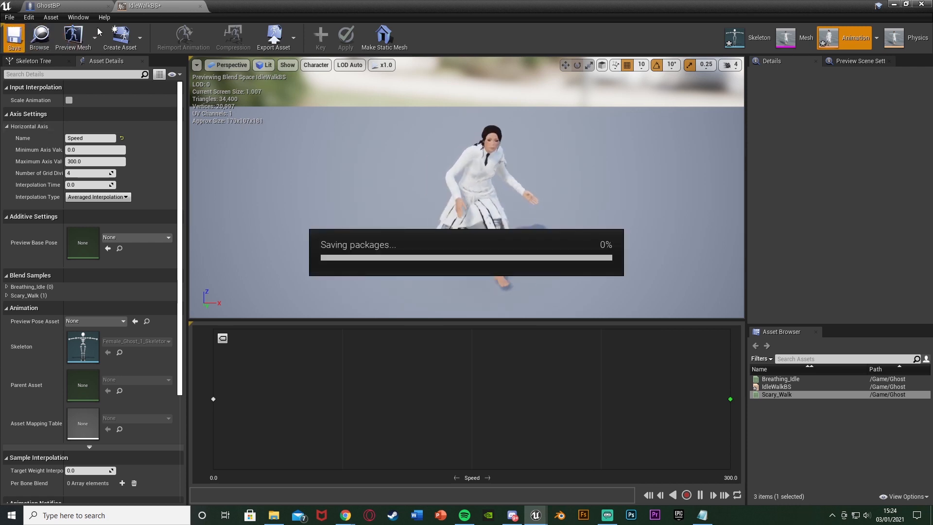
{"action": "left_click", "coordinate": [200, 7]}
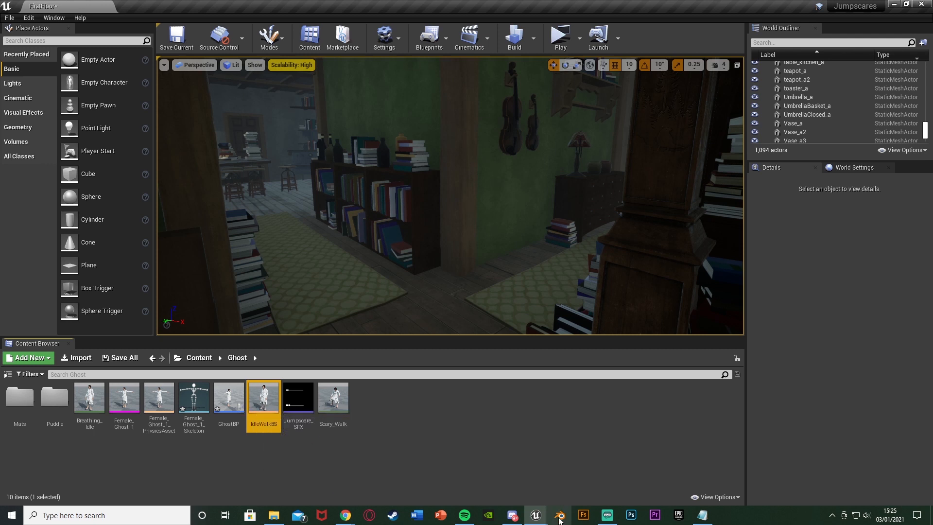
Set GhostBP's mesh to Use Animation Asset with IdleWalkBS as Anim to Play, compile and save, and return to the level editor.
{"action": "mouse_move", "coordinate": [536, 514]}
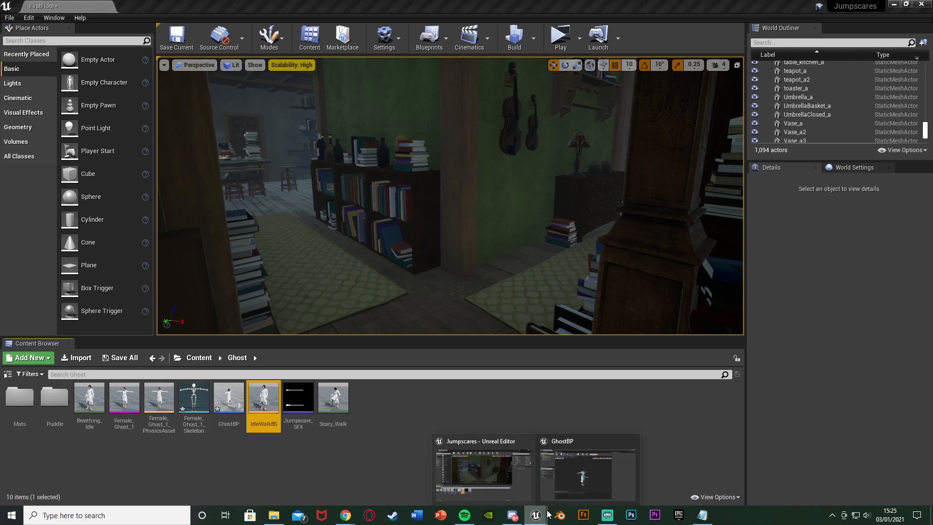
{"action": "left_click", "coordinate": [578, 480]}
{"action": "left_click", "coordinate": [80, 87]}
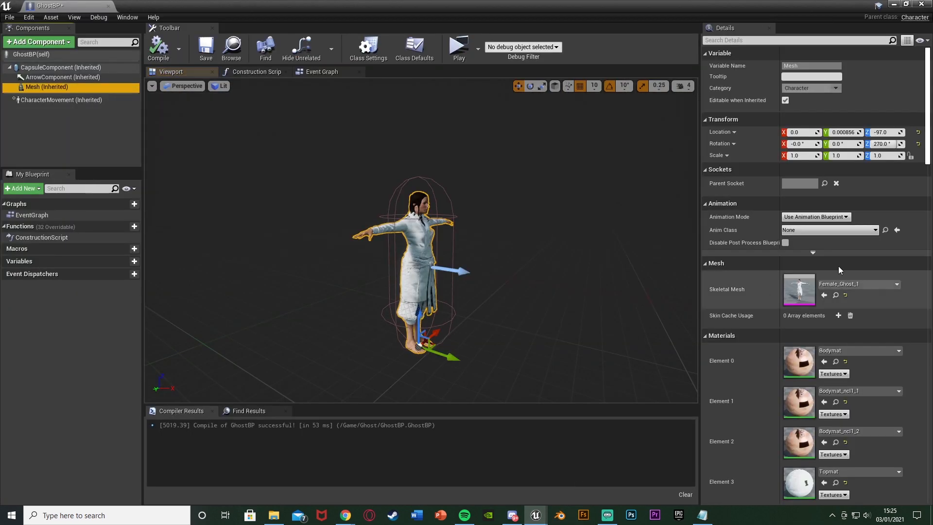
{"action": "left_click", "coordinate": [802, 222]}
{"action": "left_click", "coordinate": [807, 231]}
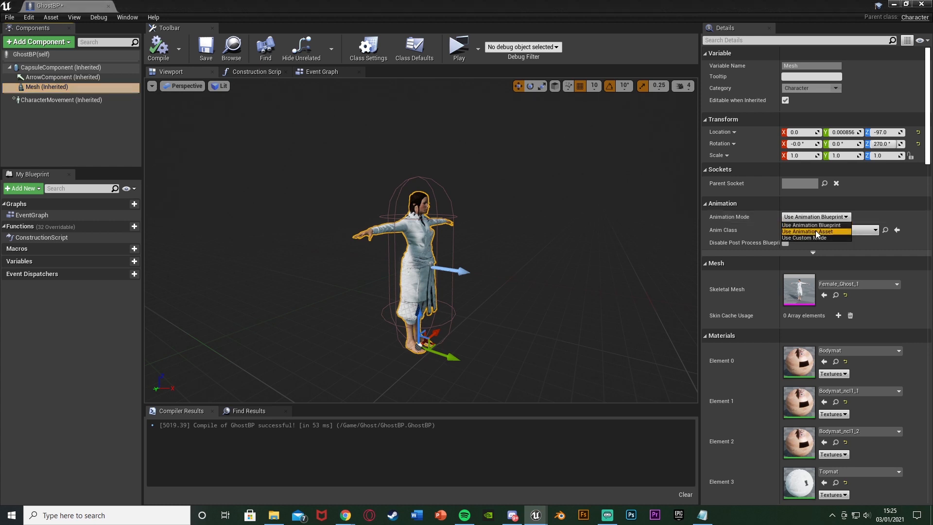
{"action": "left_click", "coordinate": [825, 238]}
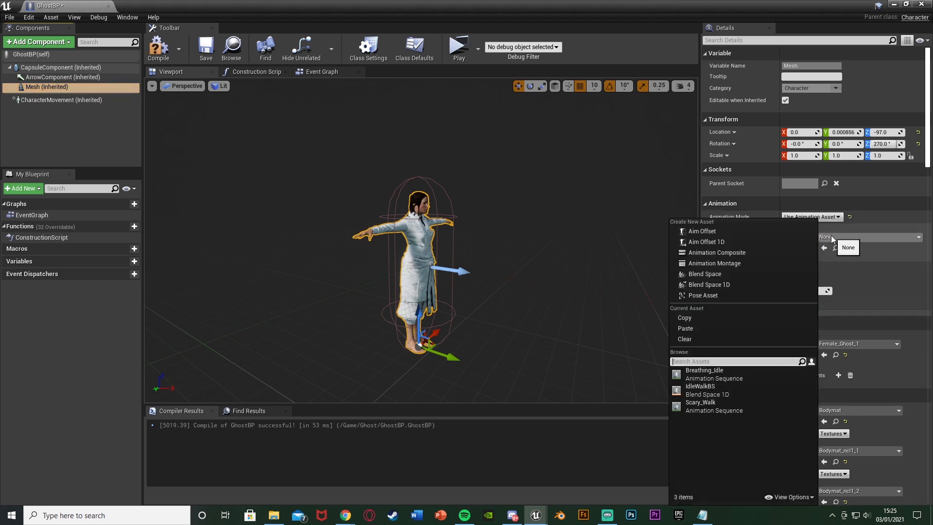
{"action": "left_click", "coordinate": [718, 387]}
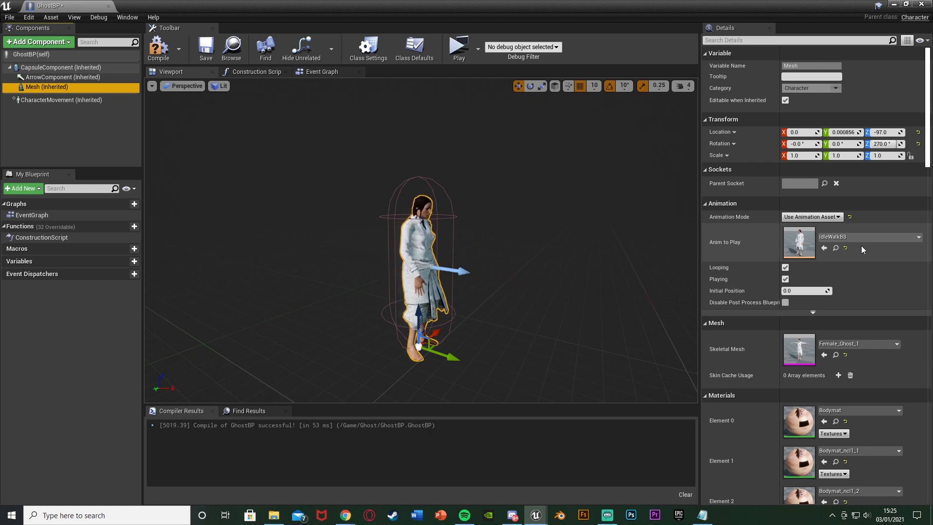
{"action": "left_click", "coordinate": [211, 51]}
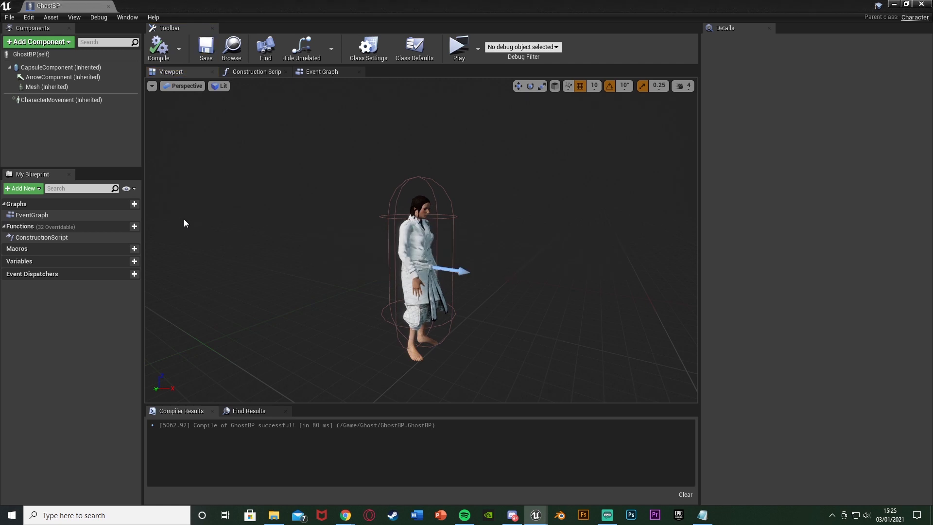
{"action": "left_click", "coordinate": [892, 4]}
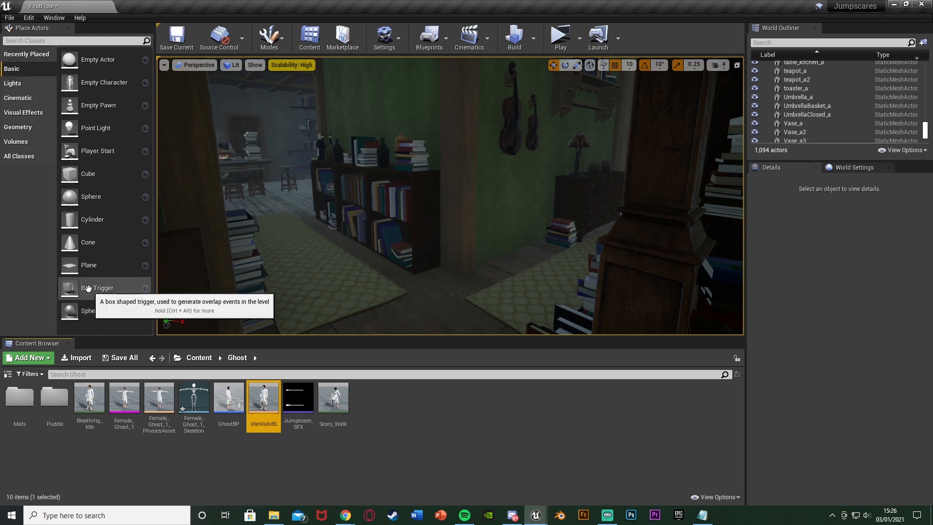
Place a box trigger on the hallway floor beside the bookshelf and move it along X to 630.
{"action": "left_click_drag", "start_coordinate": [94, 289], "coordinate": [388, 308]}
{"action": "mouse_move", "coordinate": [409, 281]}
{"action": "right_mouse_down"}
{"action": "mouse_move", "coordinate": [451, 272]}
{"action": "mouse_move", "coordinate": [418, 311]}
{"action": "mouse_move", "coordinate": [409, 280]}
{"action": "right_mouse_up"}
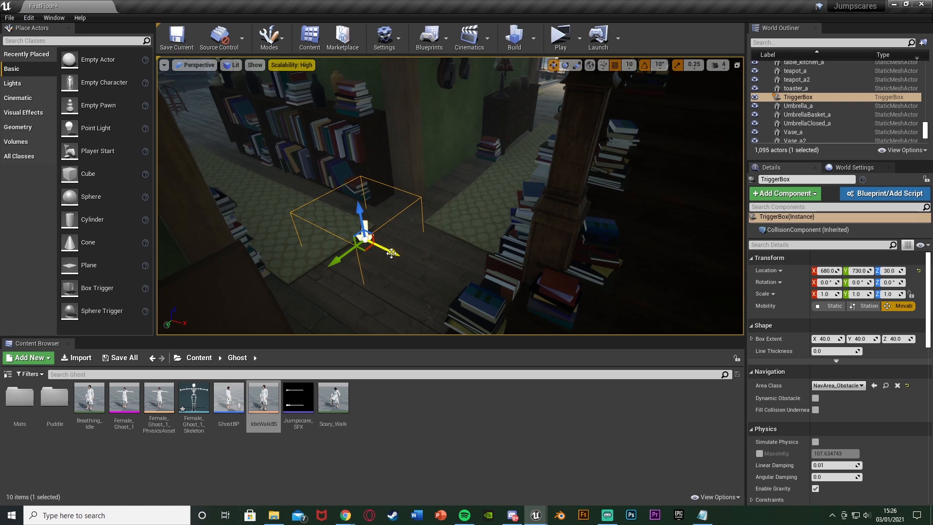
{"action": "right_click_drag", "start_coordinate": [434, 252], "coordinate": [392, 226]}
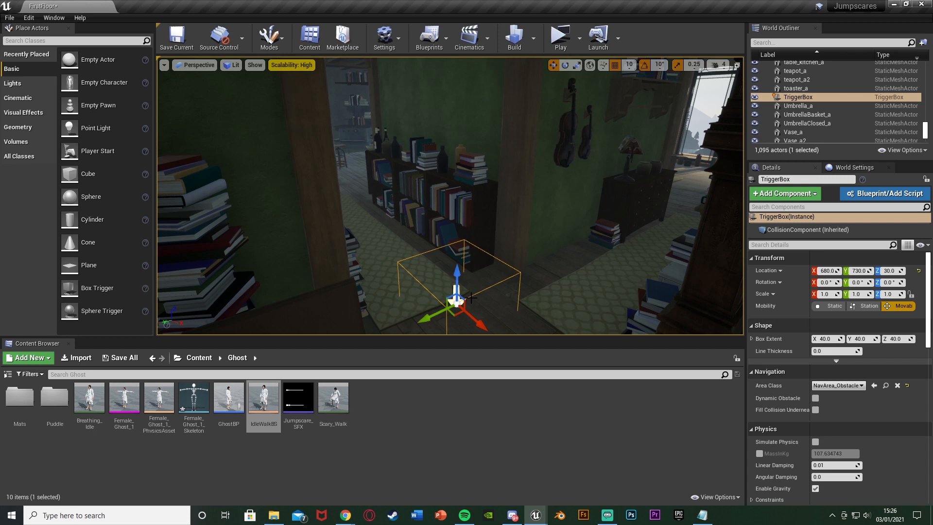
{"action": "right_click_drag", "start_coordinate": [471, 298], "coordinate": [500, 311]}
{"action": "key", "text": "e"}
{"action": "key", "text": "r"}
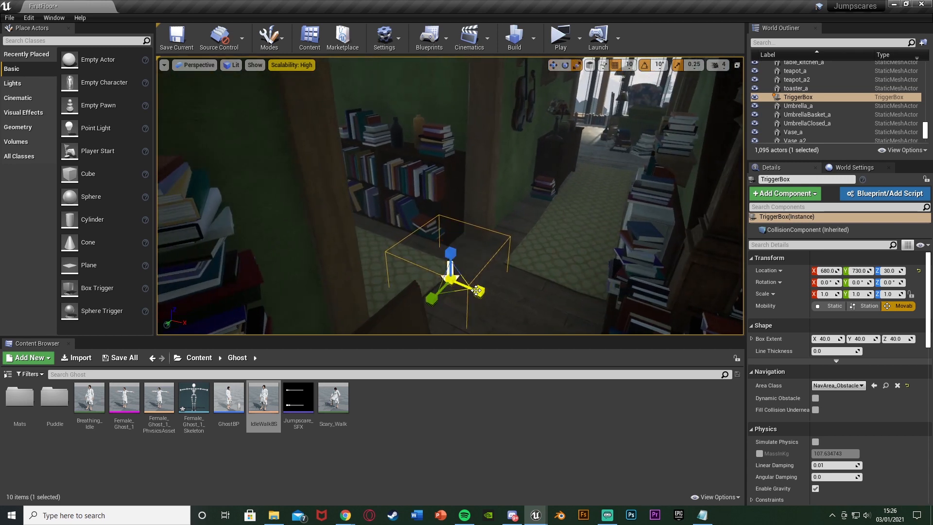
{"action": "key", "text": "w"}
{"action": "left_click_drag", "start_coordinate": [476, 290], "coordinate": [435, 274]}
{"action": "right_click_drag", "start_coordinate": [436, 275], "coordinate": [379, 267]}
Scale the trigger box into a thin, tall barrier across the hallway, with extents of 22.5 in X, 103.75 in Y and 123.75 in Z.
{"action": "key", "text": "r"}
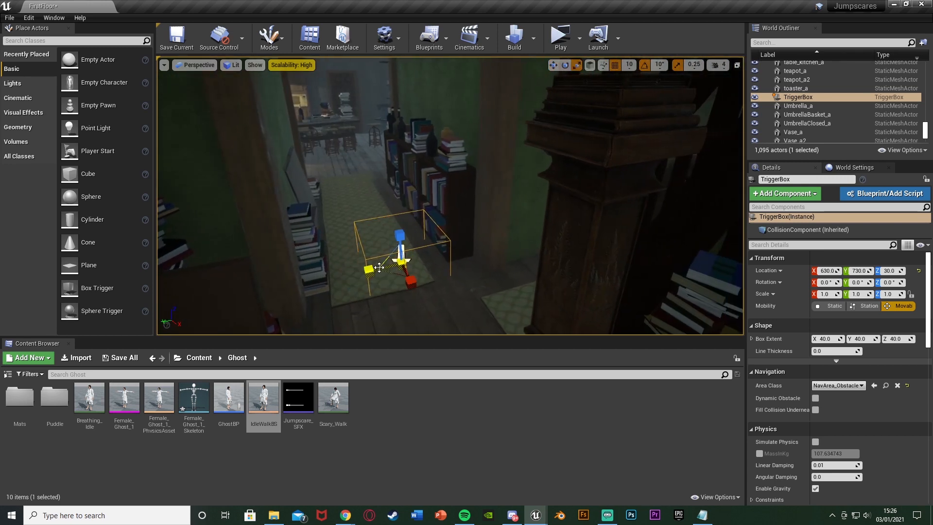
{"action": "left_click_drag", "start_coordinate": [379, 266], "coordinate": [348, 275]}
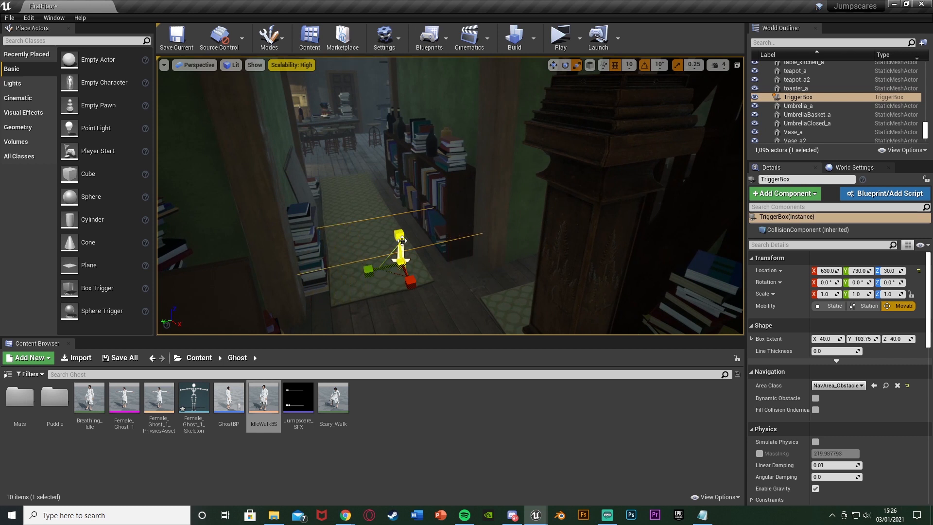
{"action": "left_click_drag", "start_coordinate": [401, 240], "coordinate": [400, 204]}
{"action": "mouse_move", "coordinate": [411, 284]}
{"action": "left_mouse_down"}
{"action": "mouse_move", "coordinate": [406, 277]}
{"action": "mouse_move", "coordinate": [421, 302]}
{"action": "mouse_move", "coordinate": [412, 287]}
{"action": "left_mouse_up"}
Reposition the trigger box at about X 640 and raise it to about Z 150 so it spans the hallway's height.
{"action": "key", "text": "w"}
{"action": "right_click_drag", "start_coordinate": [413, 287], "coordinate": [420, 264]}
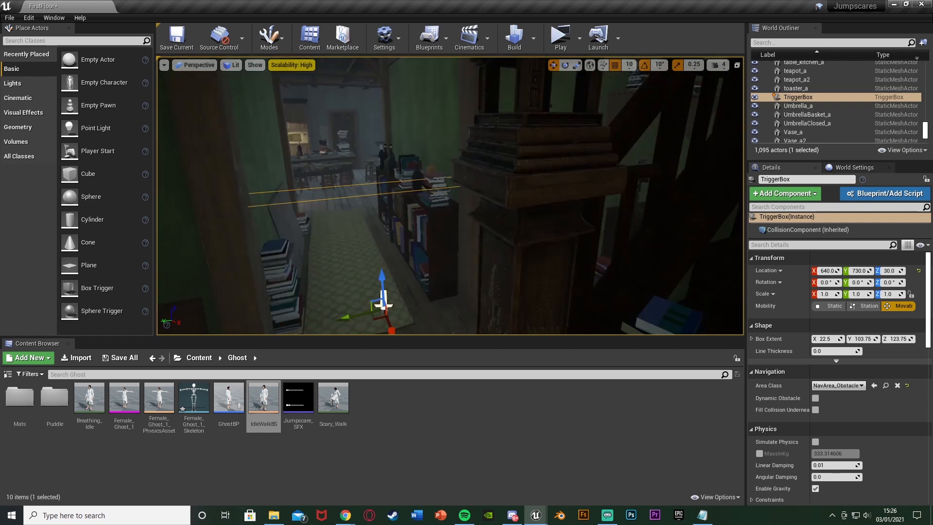
{"action": "right_click_drag", "start_coordinate": [382, 303], "coordinate": [416, 272]}
{"action": "left_click_drag", "start_coordinate": [416, 273], "coordinate": [408, 149]}
Duplicate the trigger box farther along the hallway toward the kitchen, placing the copy at about X 400.
{"action": "right_click_drag", "start_coordinate": [416, 258], "coordinate": [400, 221]}
{"action": "key", "text": "d"}
{"action": "key", "text": "w"}
{"action": "key", "text": "s"}
{"action": "left_click_drag", "start_coordinate": [411, 268], "coordinate": [380, 206], "text": "alt"}
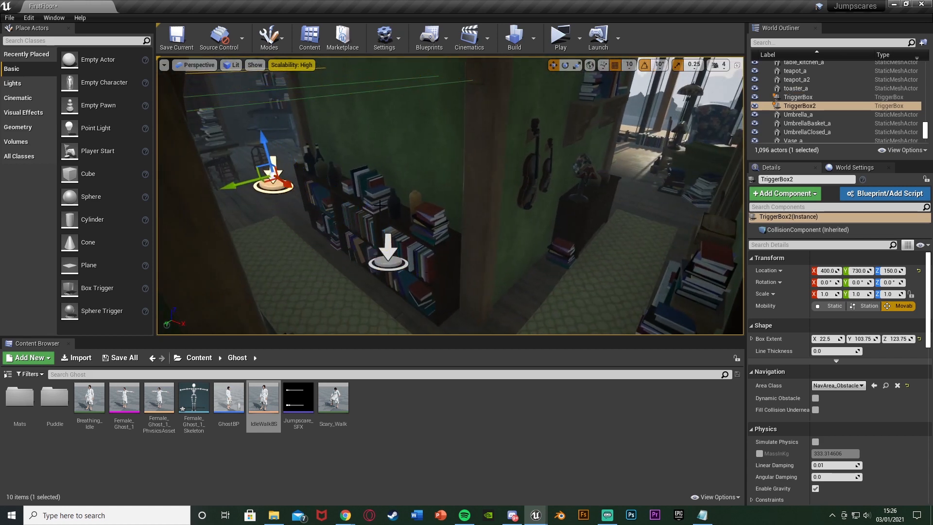
Inspect the placement of both trigger boxes between the hallway and the kitchen, and clear the selection.
{"action": "key", "text": "w"}
{"action": "mouse_move", "coordinate": [379, 206]}
{"action": "right_mouse_down"}
{"action": "mouse_move", "coordinate": [372, 193]}
{"action": "mouse_move", "coordinate": [381, 213]}
{"action": "mouse_move", "coordinate": [372, 185]}
{"action": "mouse_move", "coordinate": [388, 195]}
{"action": "right_mouse_up"}
{"action": "key", "text": "s"}
{"action": "key", "text": "w"}
{"action": "key", "text": "s"}
{"action": "key", "text": "w"}
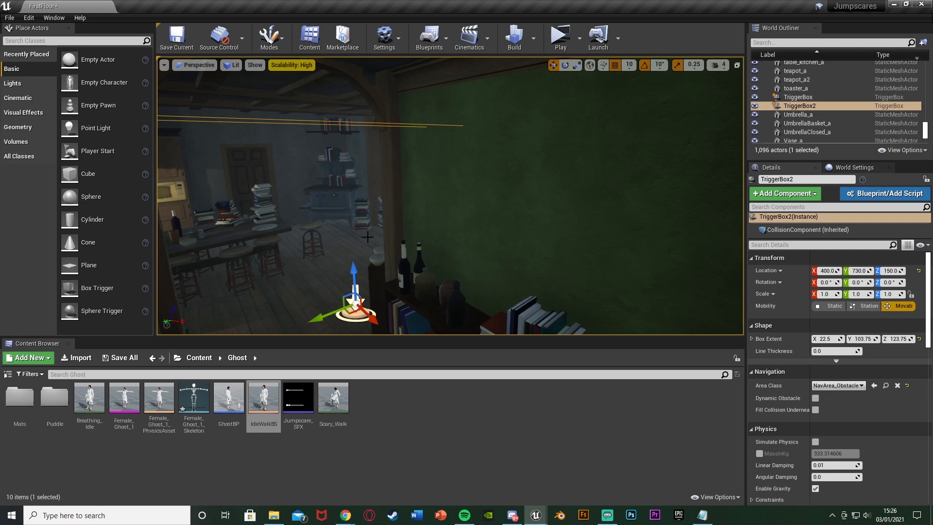
{"action": "right_click_drag", "start_coordinate": [500, 150], "coordinate": [450, 168]}
{"action": "key", "text": "s"}
{"action": "right_click_drag", "start_coordinate": [409, 244], "coordinate": [438, 218]}
{"action": "key", "text": "a"}
{"action": "key", "text": "Escape"}
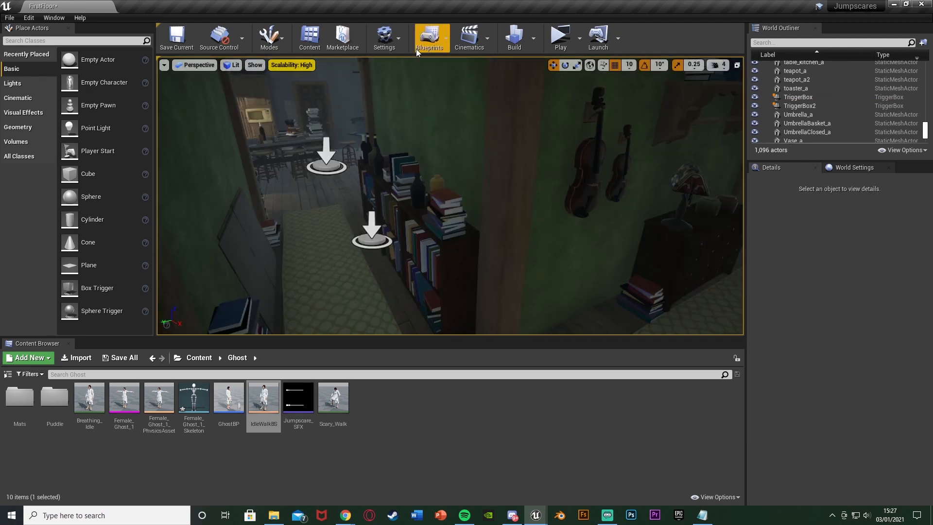
Open the level blueprint of FirstFloor at its empty event graph.
{"action": "left_click", "coordinate": [429, 38]}
{"action": "left_click", "coordinate": [453, 105]}
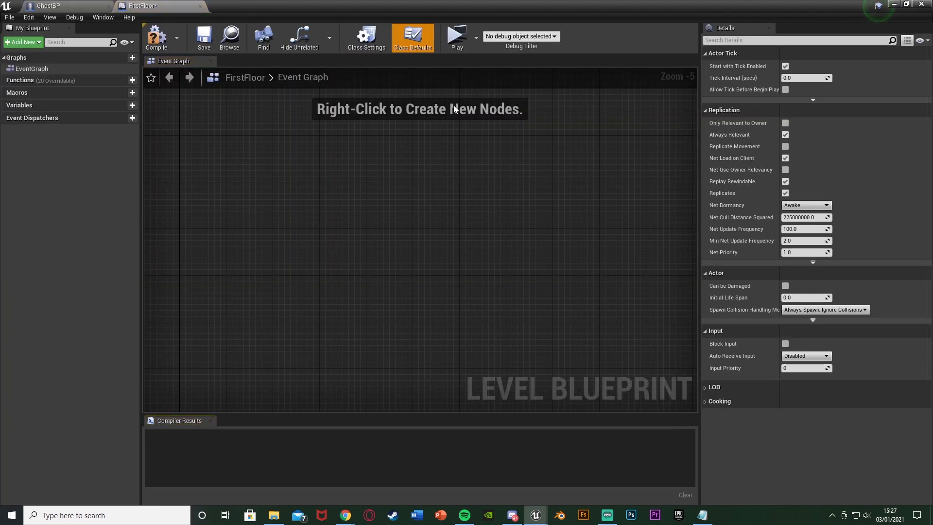
{"action": "scroll", "coordinate": [233, 171], "scroll_direction": "up", "scroll_amount": 5}
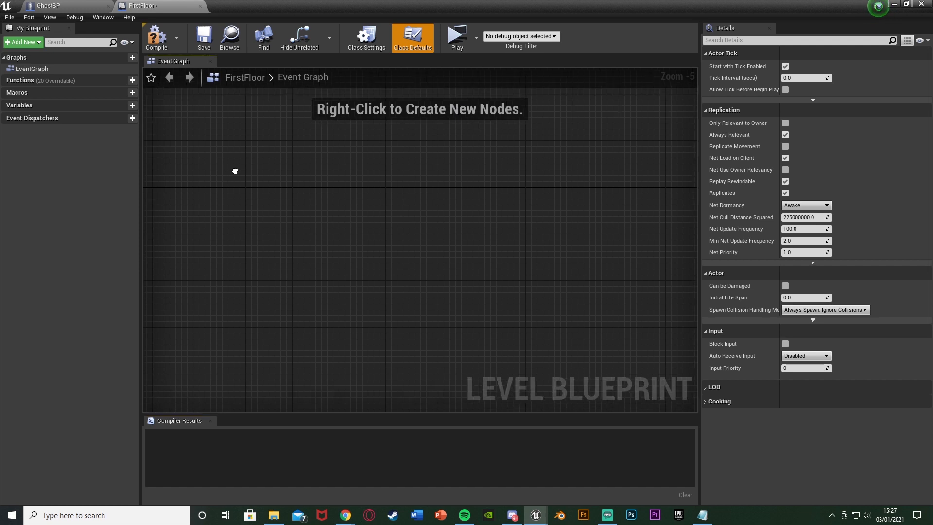
Select the first trigger box in the level and add its On Actor Begin Overlap event to the level blueprint graph.
{"action": "double_click", "coordinate": [439, 5]}
{"action": "left_click_drag", "start_coordinate": [322, 197], "coordinate": [74, 46]}
{"action": "left_click", "coordinate": [371, 242]}
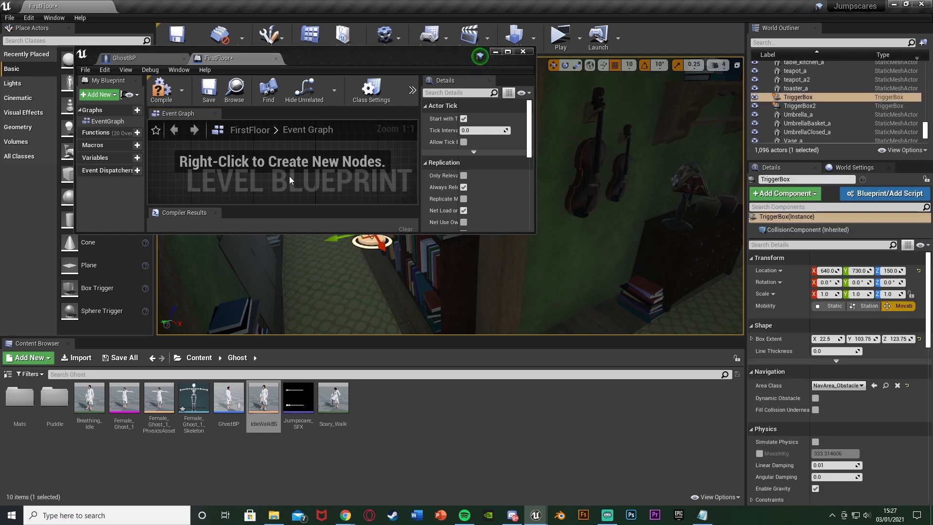
{"action": "double_click", "coordinate": [387, 57]}
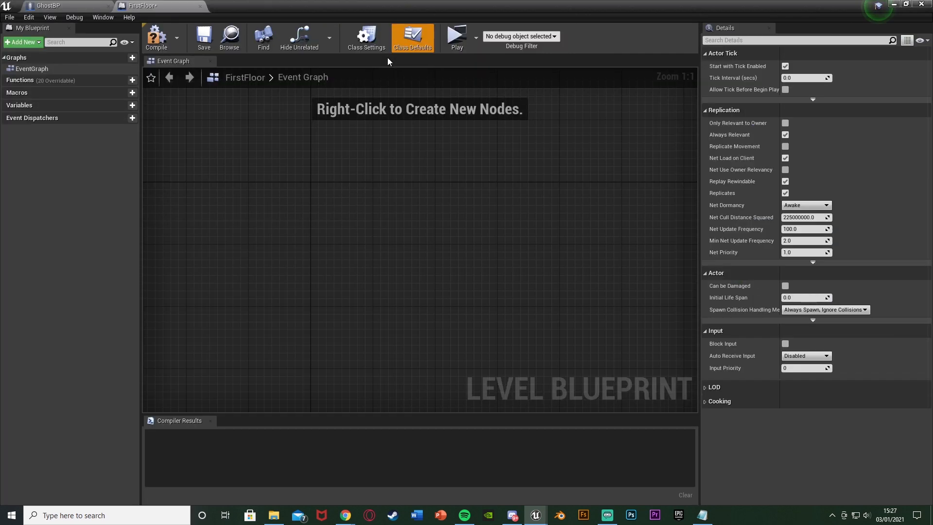
{"action": "right_click", "coordinate": [313, 184]}
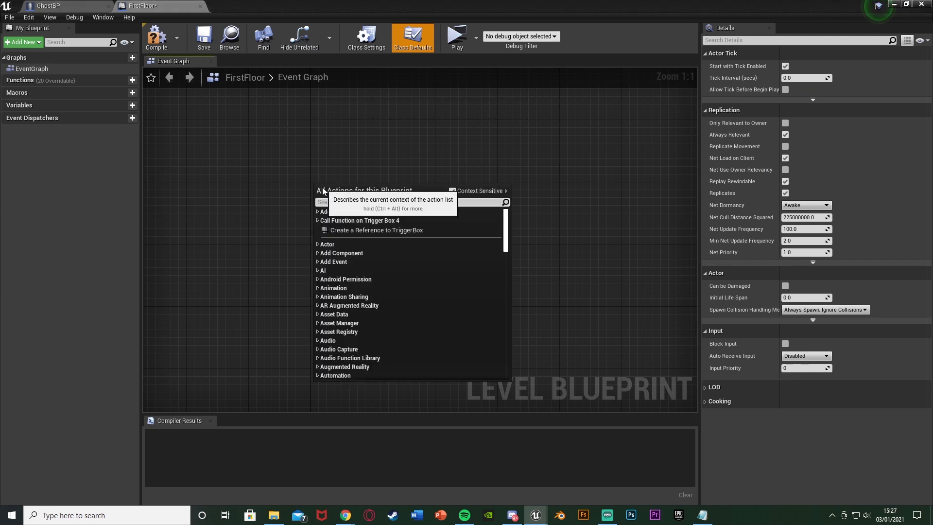
{"action": "type", "text": "begin over"}
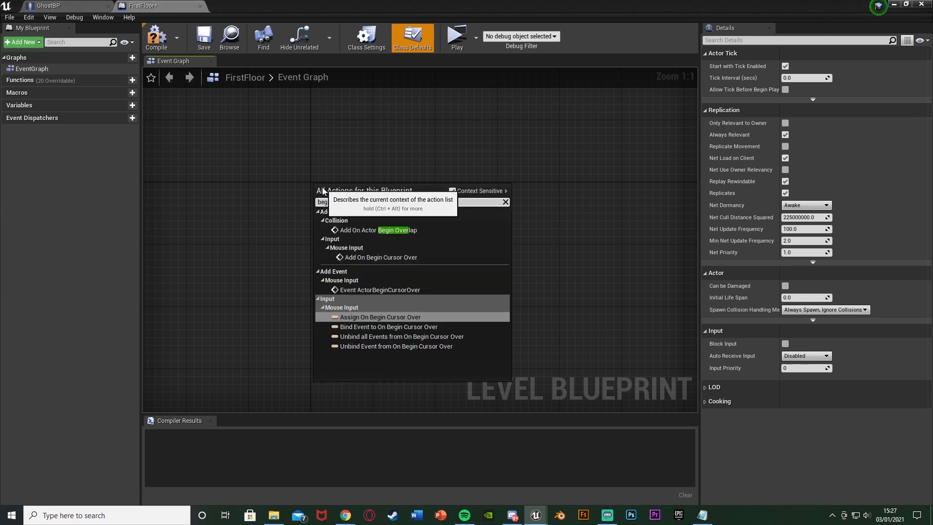
{"action": "left_click", "coordinate": [357, 229]}
Cast the overlap event's Other Actor to ThirdPersonCharacter and line the cast node up beside the event.
{"action": "left_click_drag", "start_coordinate": [397, 238], "coordinate": [460, 215]}
{"action": "type", "text": "castp"}
{"action": "key", "text": "BackSpace"}
{"action": "type", "text": "t"}
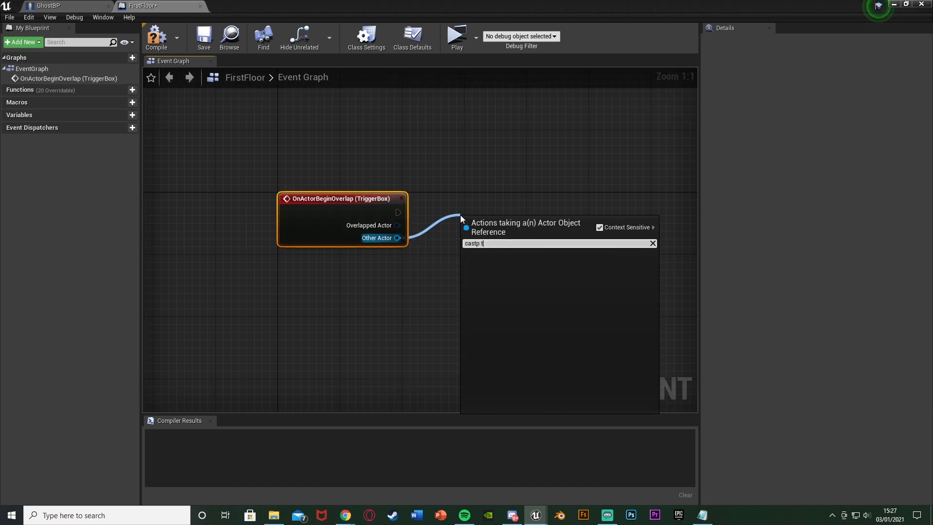
{"action": "type", "text": "o third"}
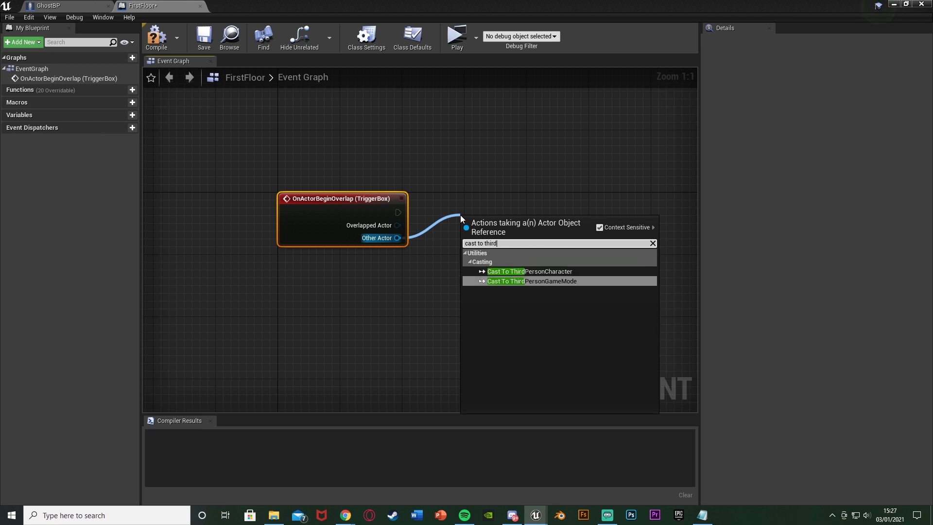
{"action": "key", "text": "Return"}
{"action": "left_click_drag", "start_coordinate": [489, 229], "coordinate": [467, 206]}
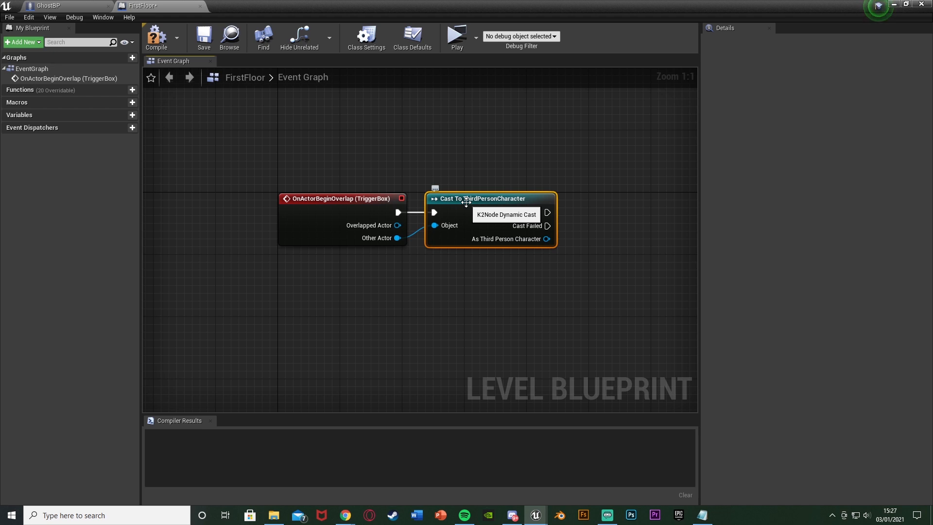
{"action": "right_click_drag", "start_coordinate": [501, 226], "coordinate": [439, 205]}
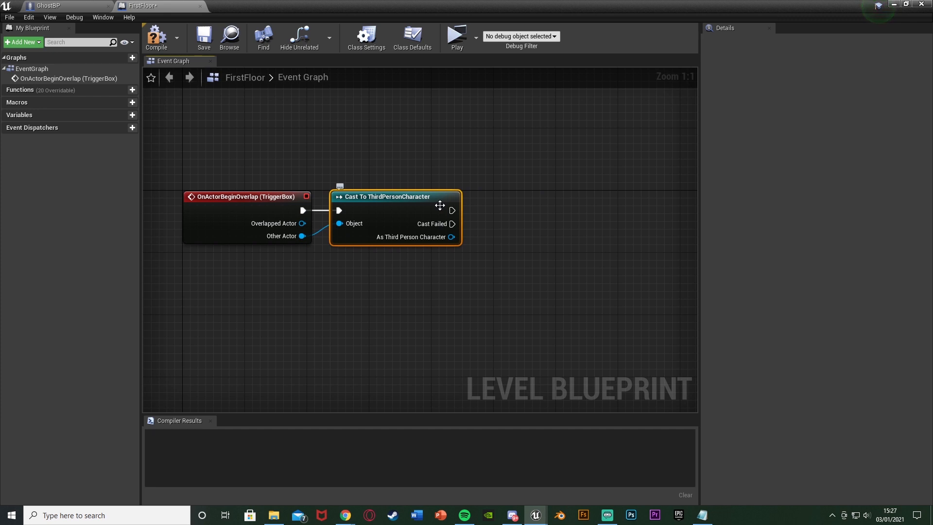
{"action": "right_click_drag", "start_coordinate": [458, 238], "coordinate": [331, 267]}
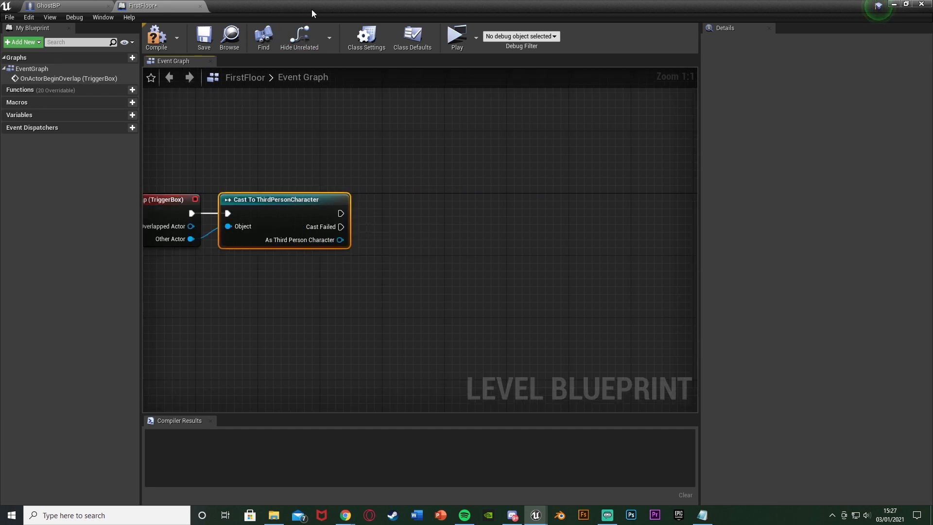
Place a GhostBP character in the level just inside the kitchen doorway, at about X 160, Y 740, Z 126.
{"action": "double_click", "coordinate": [768, 7]}
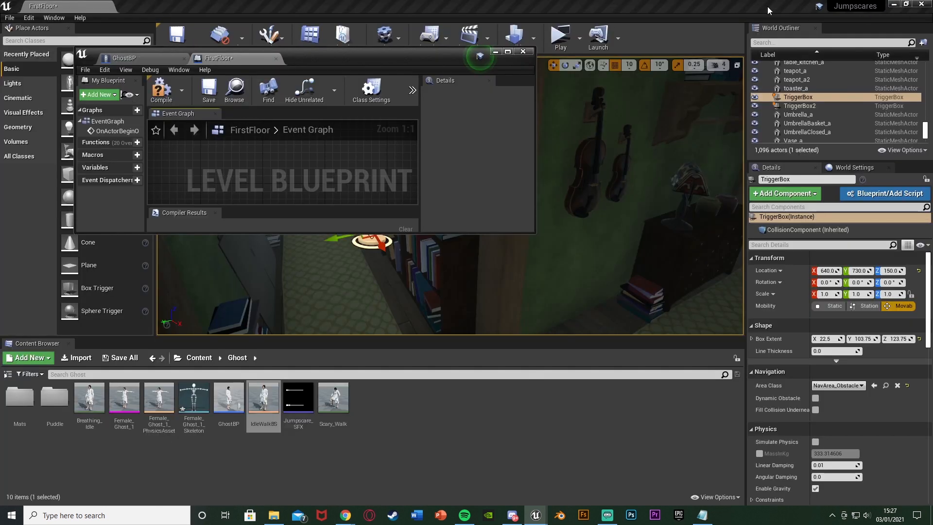
{"action": "left_click", "coordinate": [495, 52]}
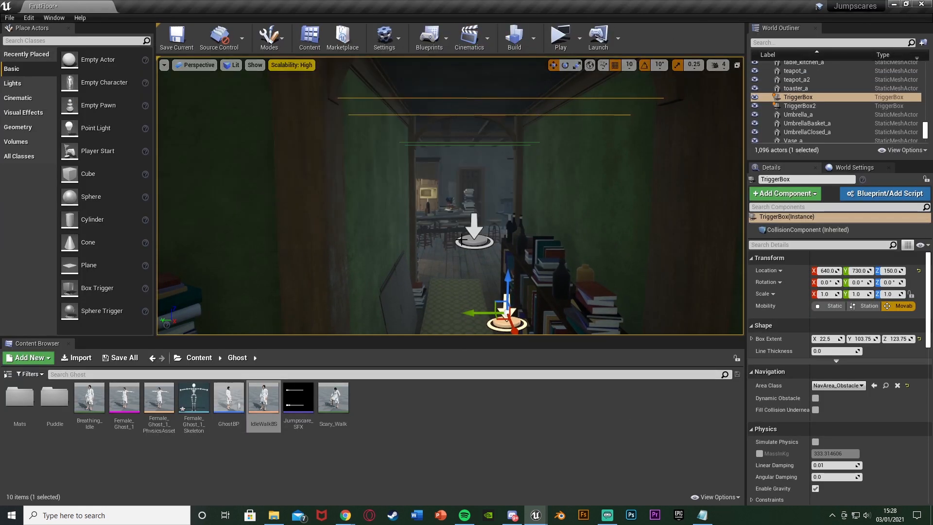
{"action": "key", "text": "w"}
{"action": "right_click_drag", "start_coordinate": [462, 239], "coordinate": [480, 265]}
{"action": "left_click_drag", "start_coordinate": [228, 399], "coordinate": [431, 292]}
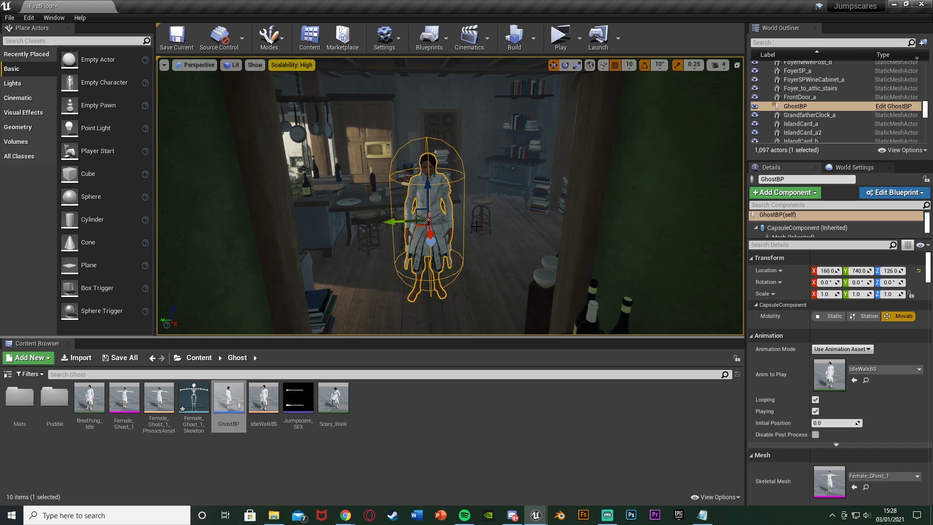
{"action": "key", "text": "s"}
{"action": "right_click_drag", "start_coordinate": [476, 226], "coordinate": [484, 218]}
{"action": "key", "text": "w"}
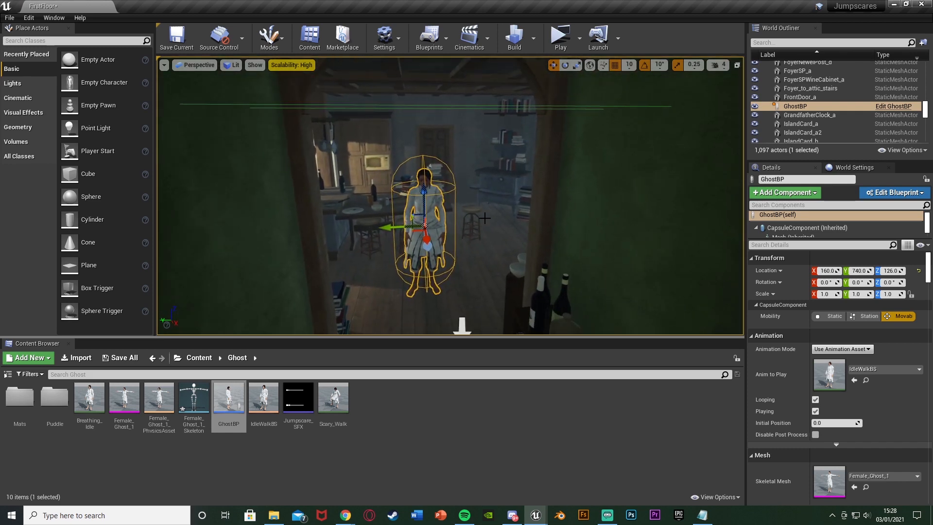
Return to the level blueprint and create a reference to the placed GhostBP above the cast node.
{"action": "mouse_move", "coordinate": [536, 515]}
{"action": "left_click", "coordinate": [578, 447]}
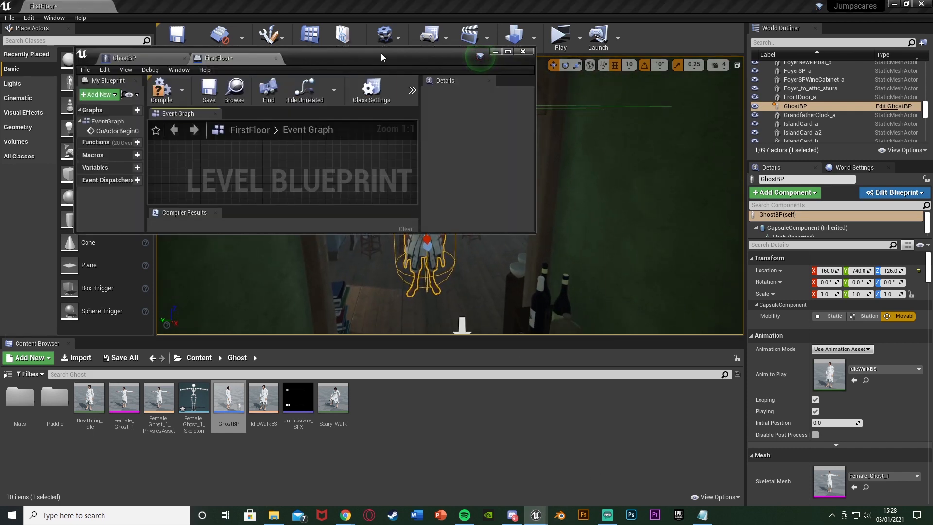
{"action": "double_click", "coordinate": [386, 54]}
{"action": "right_click", "coordinate": [281, 143]}
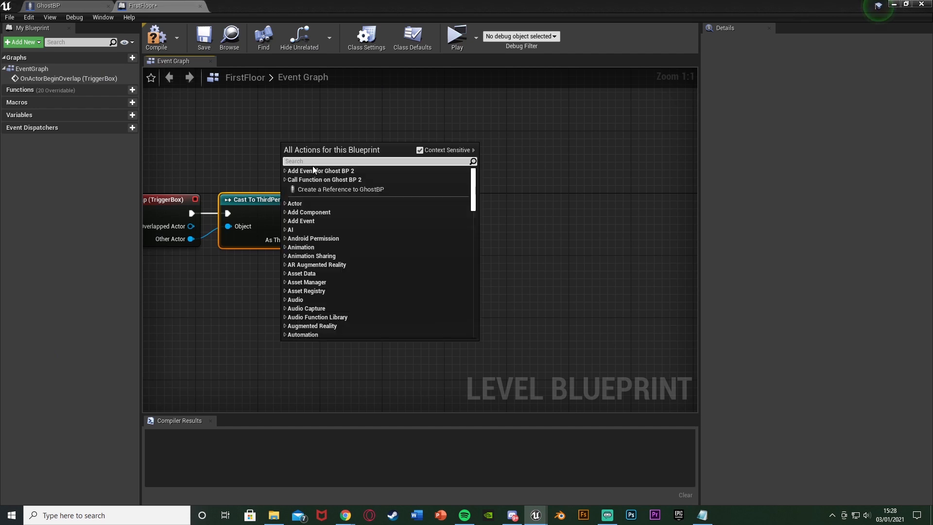
{"action": "left_click", "coordinate": [318, 190]}
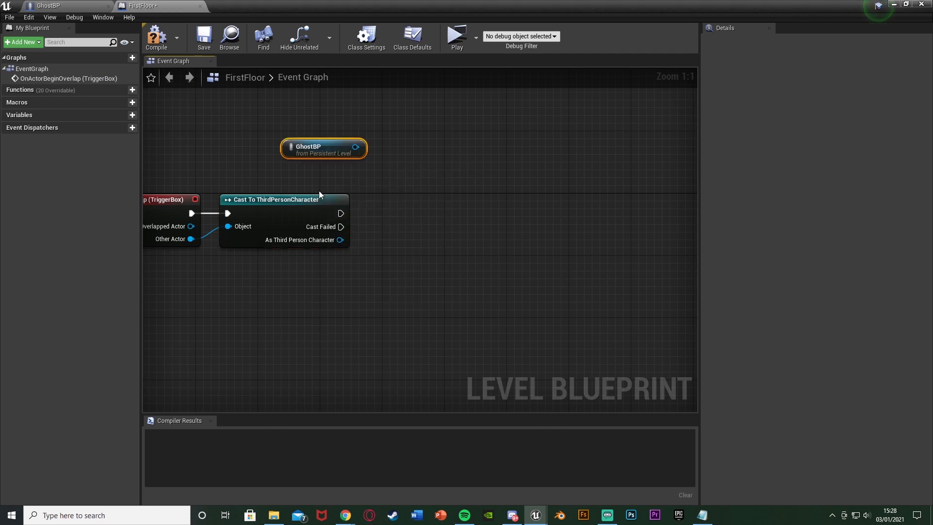
Add a SetActorLocation node targeting GhostBP, run it from the cast's success output, and place the GhostBP reference directly above it.
{"action": "left_click_drag", "start_coordinate": [344, 166], "coordinate": [395, 161]}
{"action": "type", "text": "set actor location"}
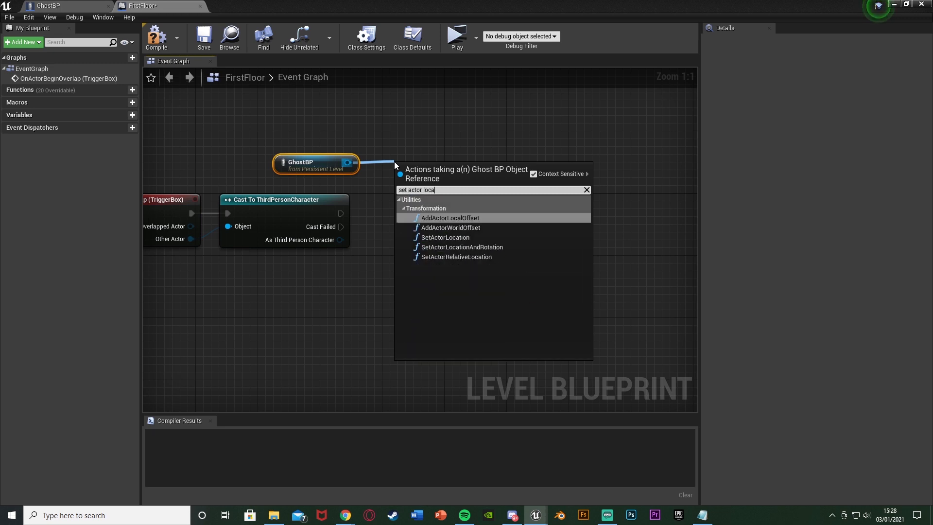
{"action": "key", "text": "Return"}
{"action": "left_click_drag", "start_coordinate": [413, 190], "coordinate": [341, 213]}
{"action": "left_click_drag", "start_coordinate": [479, 176], "coordinate": [463, 197]}
{"action": "left_click_drag", "start_coordinate": [286, 162], "coordinate": [395, 169]}
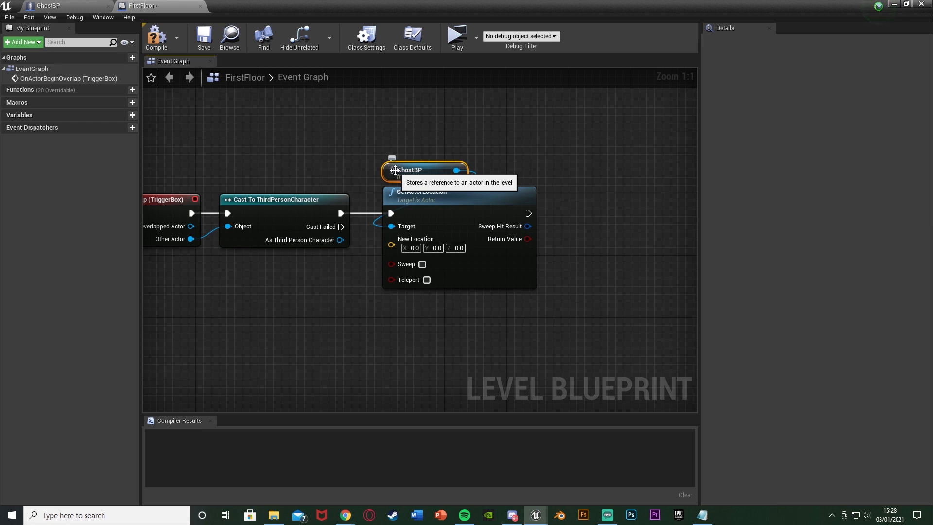
{"action": "left_click_drag", "start_coordinate": [407, 146], "coordinate": [456, 232]}
{"action": "left_click", "coordinate": [584, 182]}
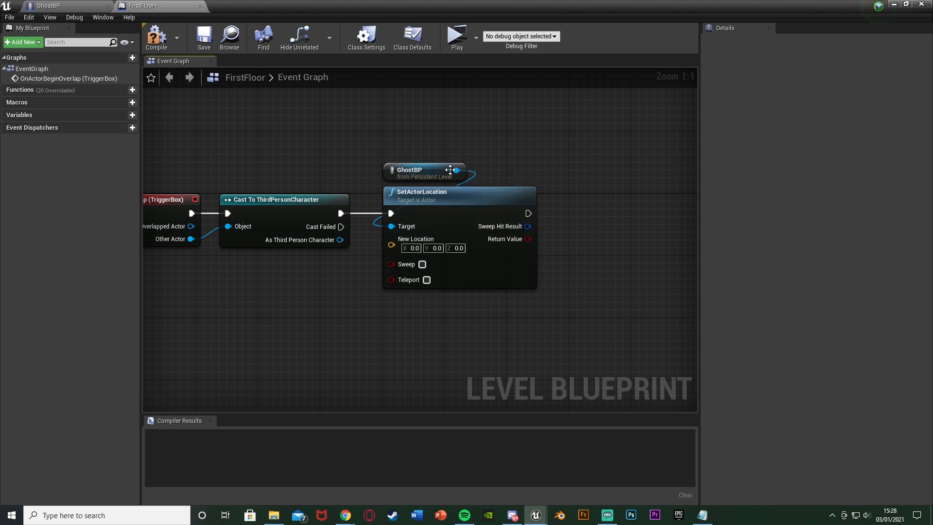
Resize and reposition the level blueprint window so the SetActorLocation node sits in view beside the ghost's transform values.
{"action": "double_click", "coordinate": [474, 4]}
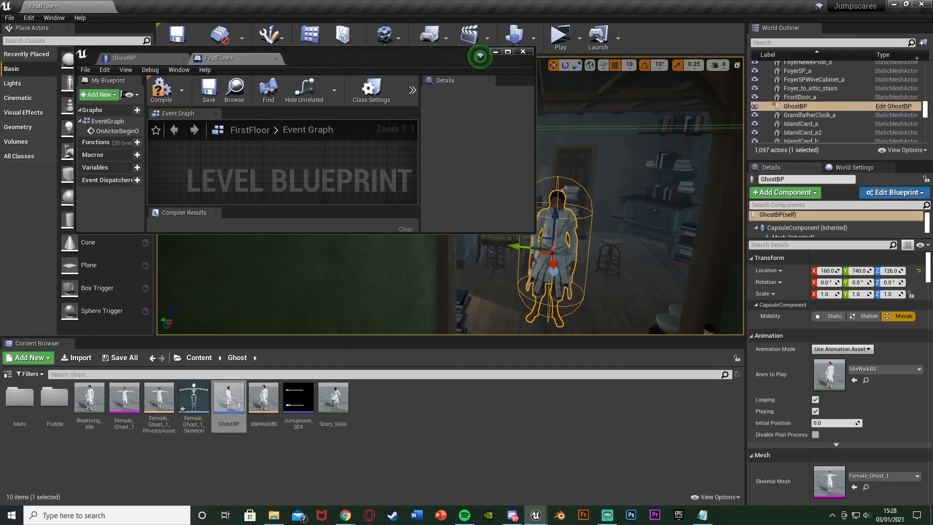
{"action": "right_click_drag", "start_coordinate": [506, 291], "coordinate": [536, 303]}
{"action": "key", "text": "w"}
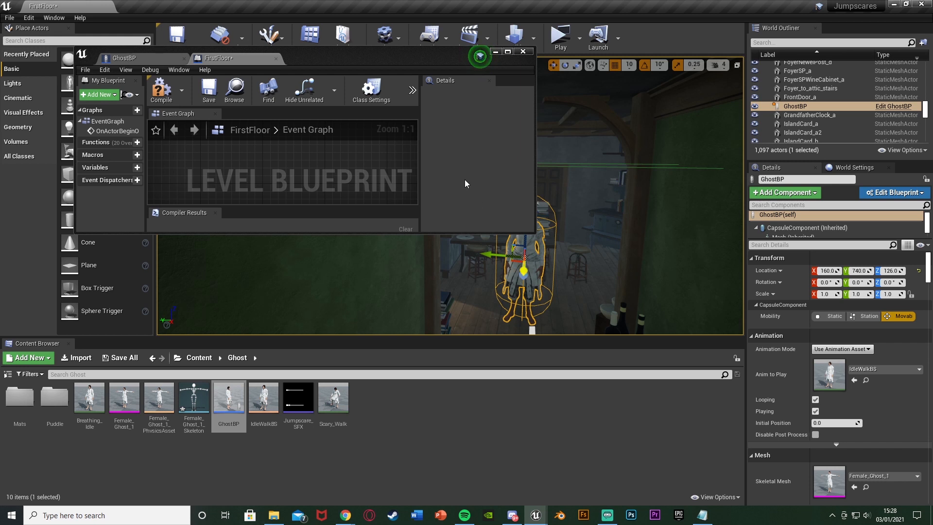
{"action": "right_click_drag", "start_coordinate": [330, 173], "coordinate": [328, 126]}
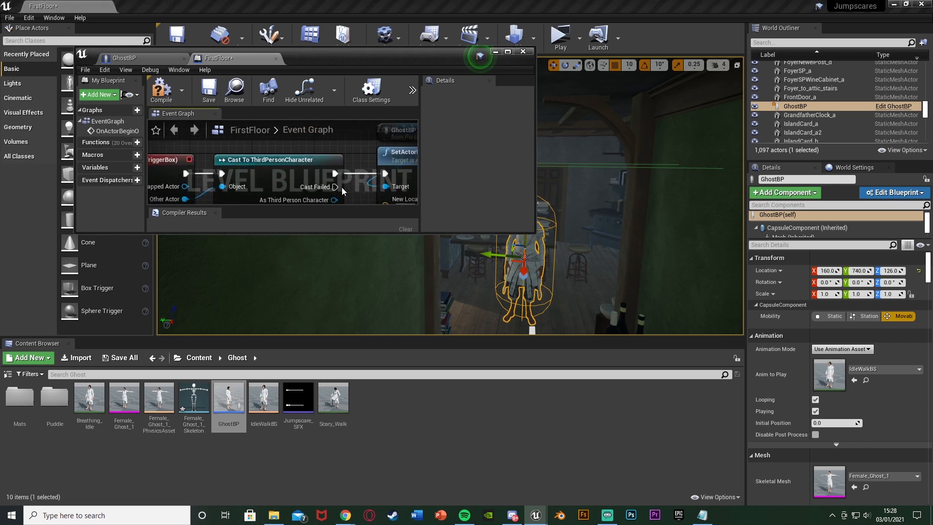
{"action": "right_click_drag", "start_coordinate": [344, 189], "coordinate": [201, 130]}
{"action": "right_click_drag", "start_coordinate": [319, 158], "coordinate": [297, 173]}
{"action": "left_click_drag", "start_coordinate": [436, 234], "coordinate": [436, 306]}
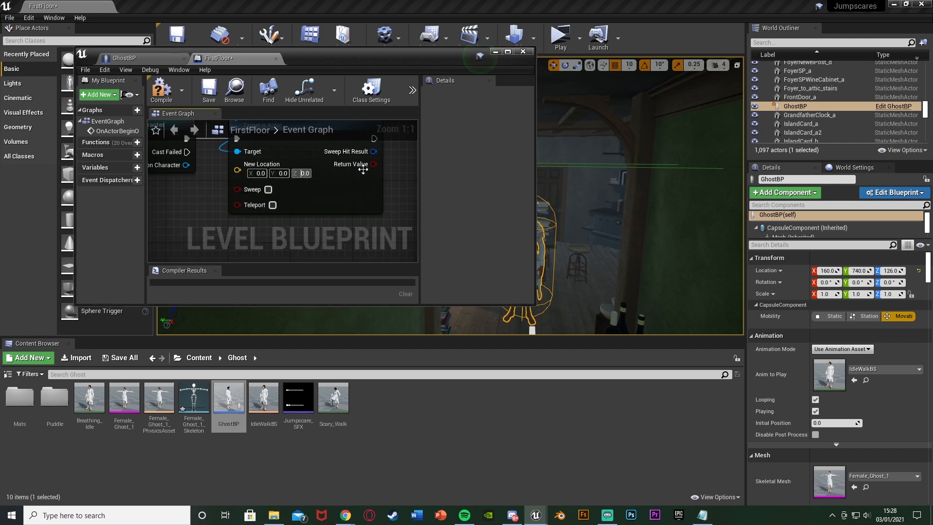
{"action": "left_click_drag", "start_coordinate": [344, 57], "coordinate": [319, 57]}
{"action": "right_click_drag", "start_coordinate": [306, 209], "coordinate": [299, 227]}
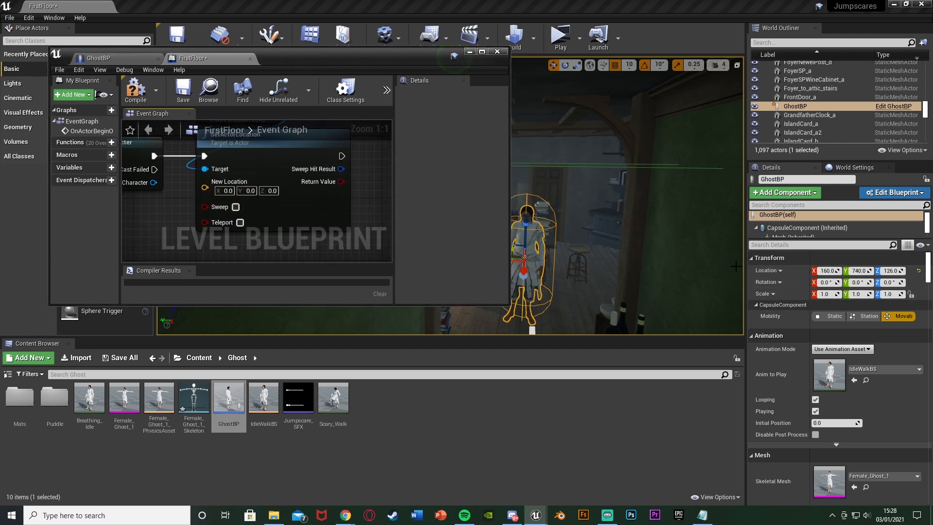
Copy the ghost's location into SetActorLocation's New Location as X 160, Y 740, Z 126, and maximize the blueprint window again.
{"action": "left_click", "coordinate": [827, 270]}
{"action": "key", "text": "ctrl+c"}
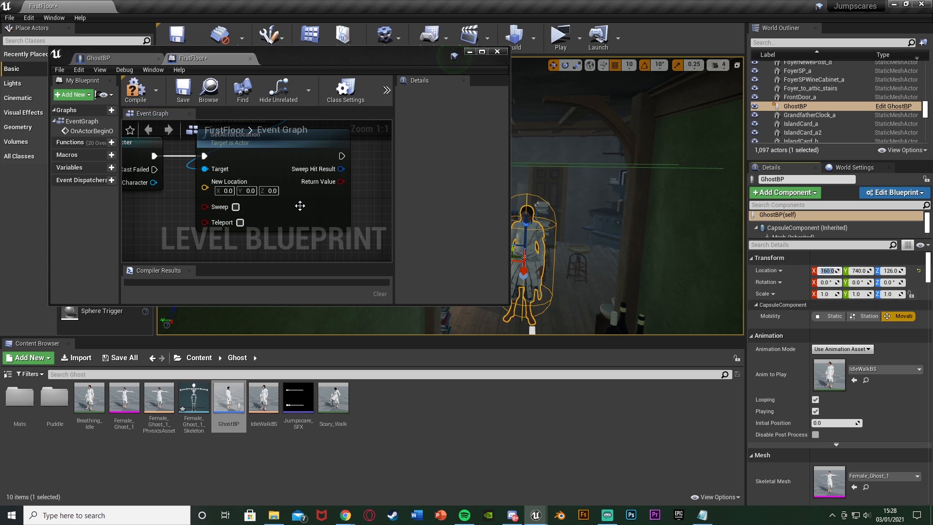
{"action": "left_click", "coordinate": [231, 192]}
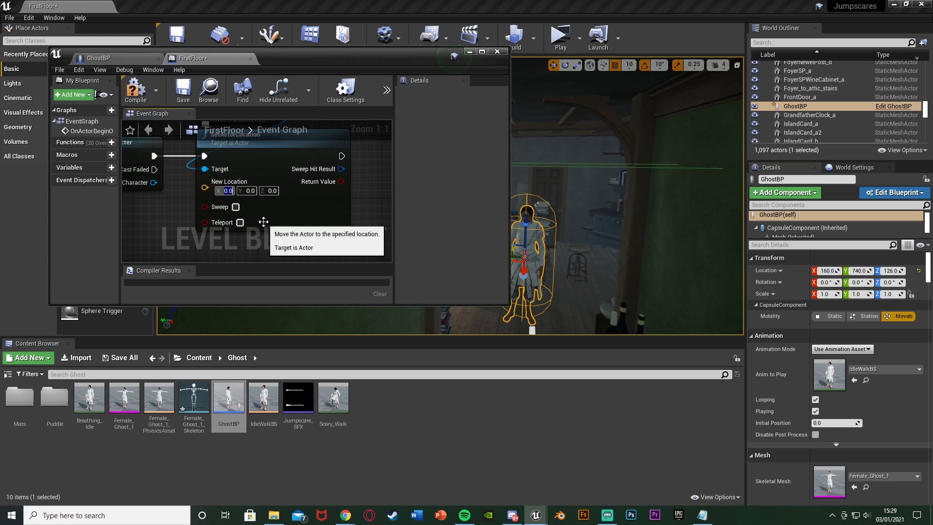
{"action": "key", "text": "ctrl+v"}
{"action": "left_click", "coordinate": [859, 271]}
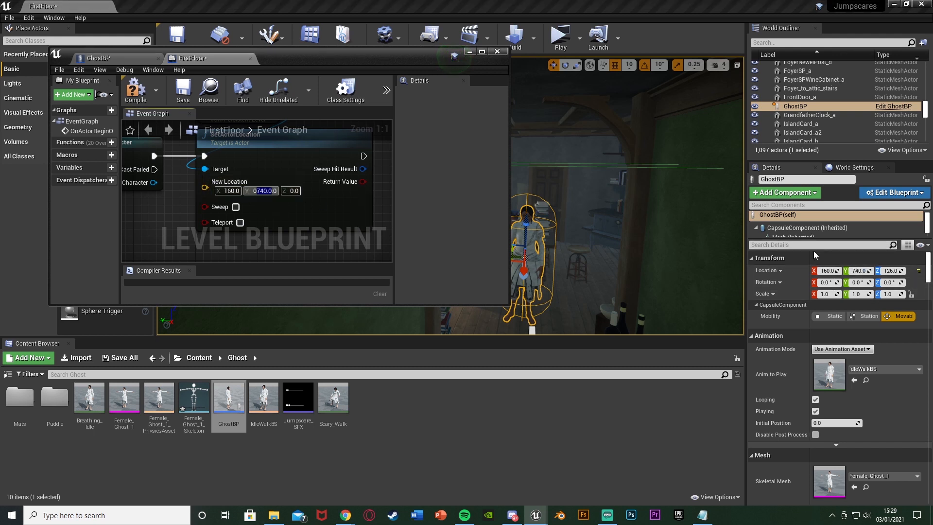
{"action": "left_click", "coordinate": [890, 271]}
{"action": "key", "text": "ctrl+c"}
{"action": "left_click", "coordinate": [280, 192]}
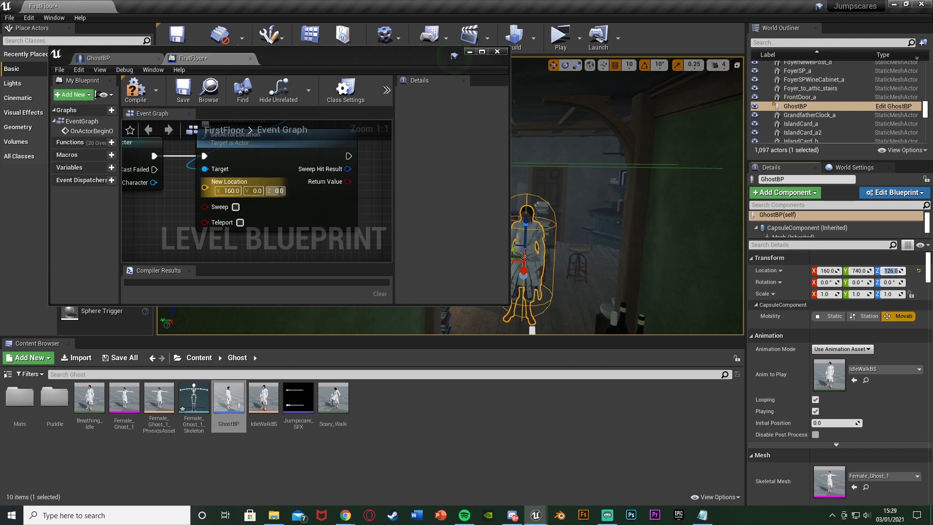
{"action": "key", "text": "ctrl+v"}
{"action": "type", "text": "740.0"}
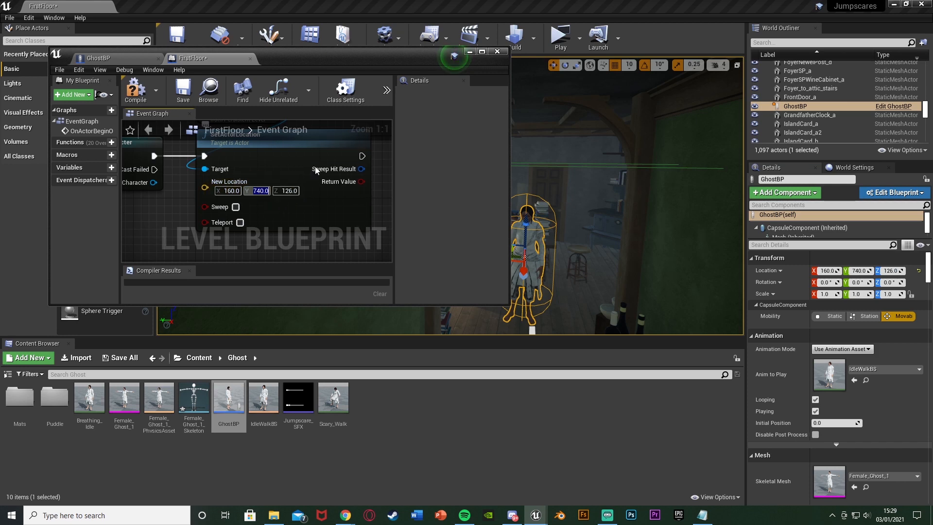
{"action": "right_click_drag", "start_coordinate": [326, 161], "coordinate": [441, 257]}
{"action": "double_click", "coordinate": [392, 59]}
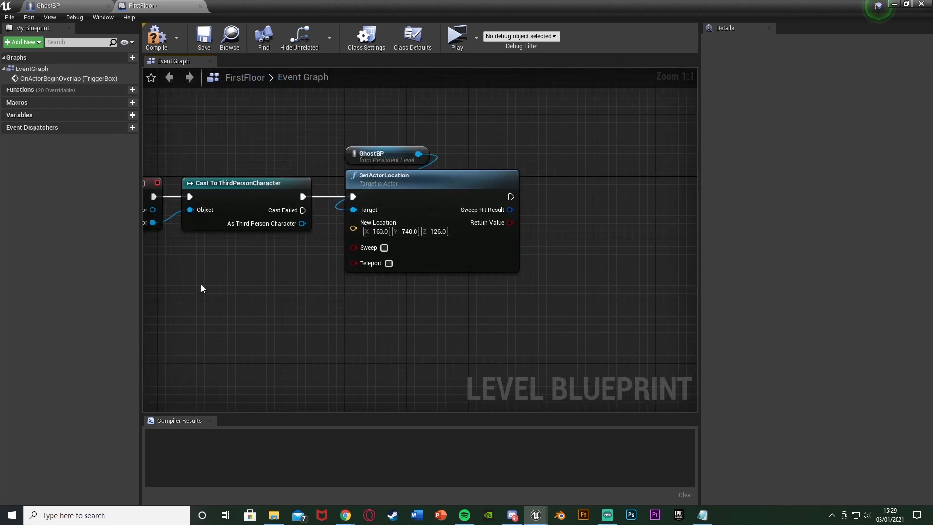
Compile and save the FirstFloor level blueprint with the complete overlap, cast and SetActorLocation chain.
{"action": "scroll", "coordinate": [277, 284], "scroll_direction": "down", "scroll_amount": 1}
{"action": "right_click_drag", "start_coordinate": [278, 284], "coordinate": [433, 261]}
{"action": "left_click_drag", "start_coordinate": [220, 136], "coordinate": [629, 285]}
{"action": "right_click_drag", "start_coordinate": [629, 284], "coordinate": [564, 308]}
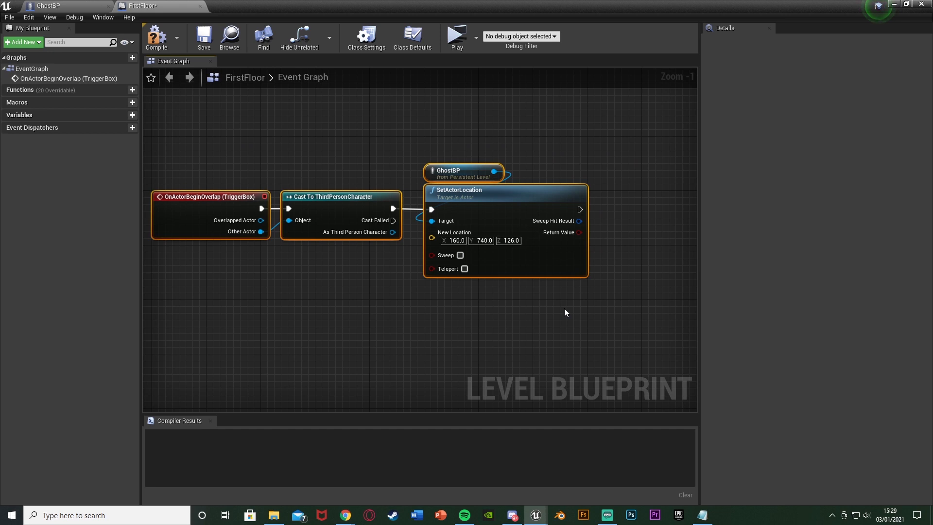
{"action": "left_click", "coordinate": [525, 330]}
{"action": "right_click_drag", "start_coordinate": [524, 331], "coordinate": [557, 325]}
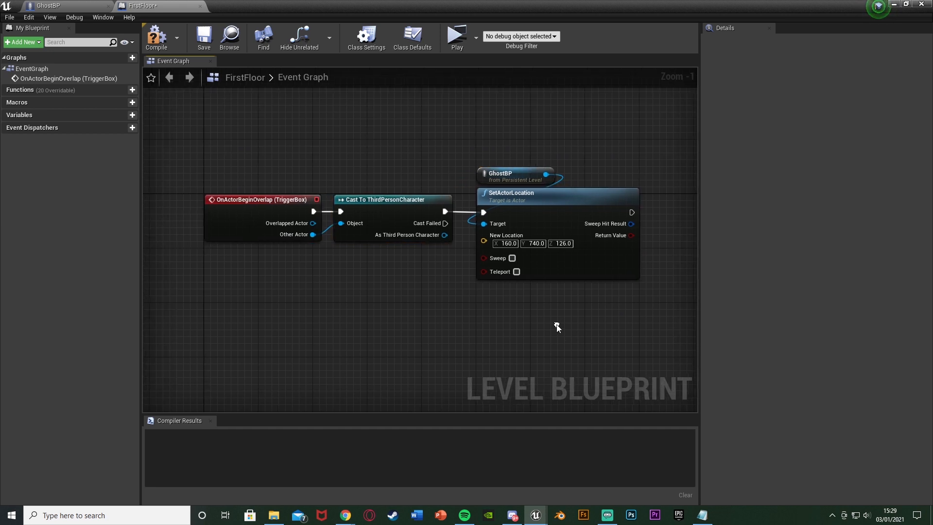
{"action": "left_click", "coordinate": [156, 37]}
{"action": "left_click", "coordinate": [203, 38]}
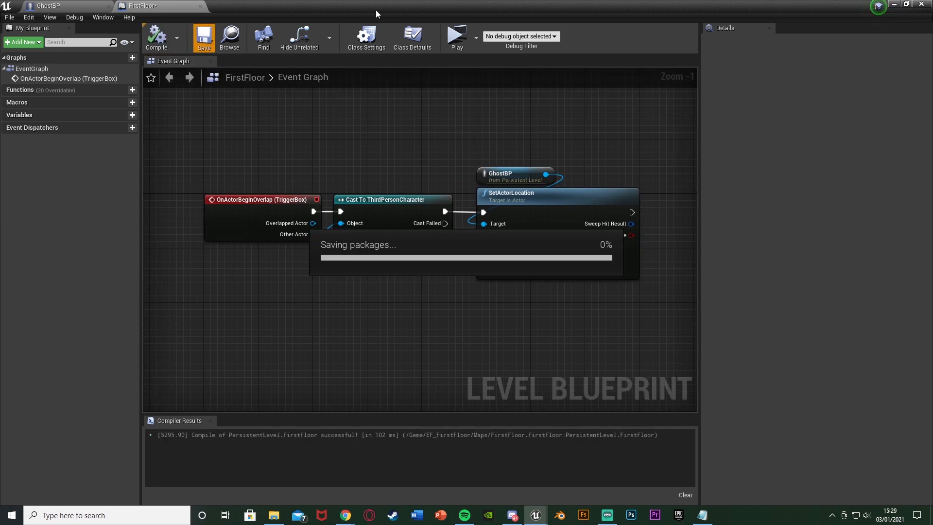
Add a Play Sound 2D node run from SetActorLocation's output and choose Jumpscare_SFX as its sound.
{"action": "right_click_drag", "start_coordinate": [500, 181], "coordinate": [315, 186]}
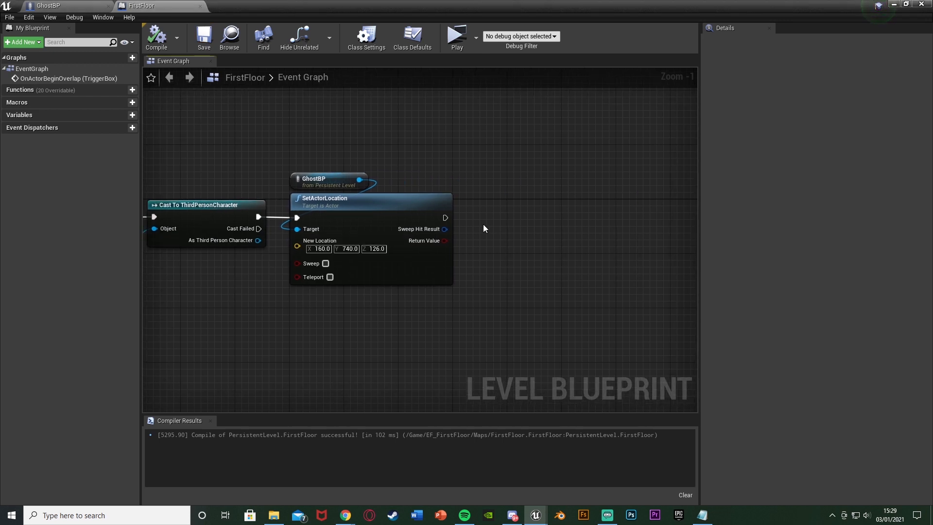
{"action": "right_click_drag", "start_coordinate": [483, 228], "coordinate": [426, 226]}
{"action": "left_click_drag", "start_coordinate": [387, 215], "coordinate": [421, 215]}
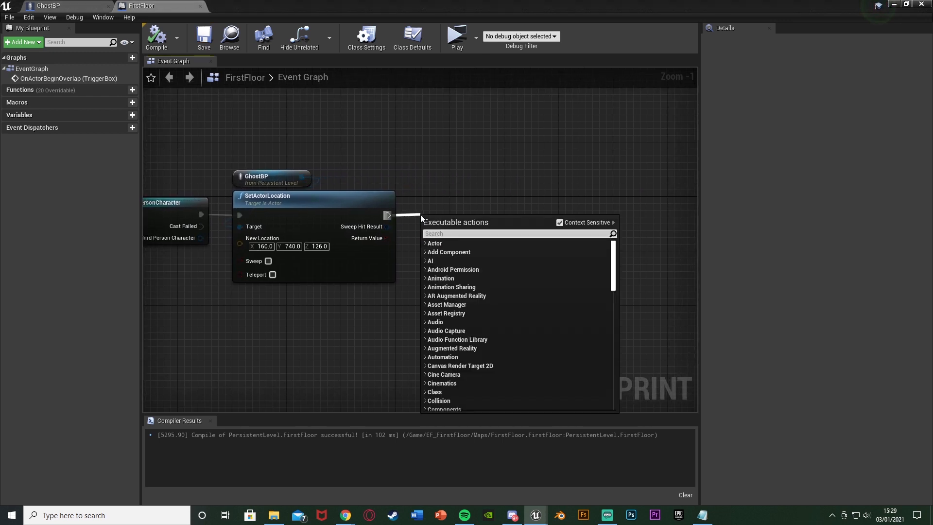
{"action": "type", "text": "play sound"}
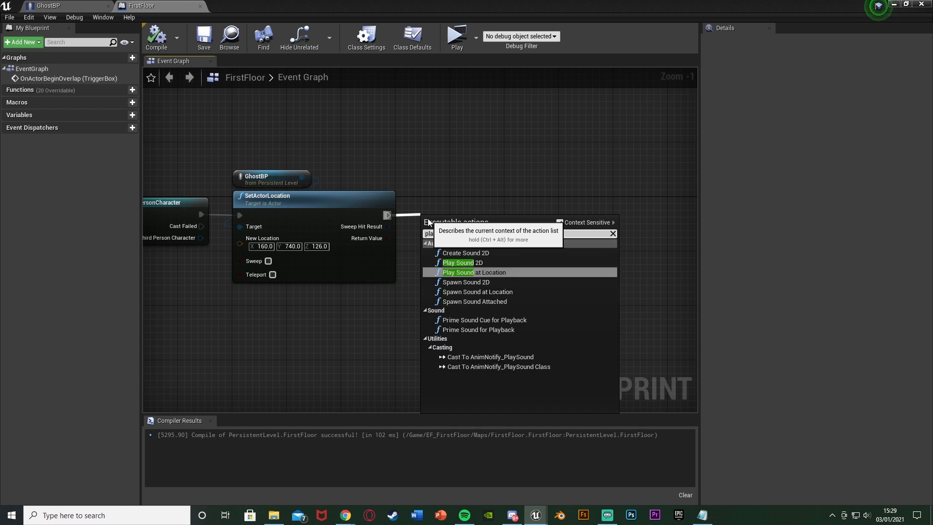
{"action": "key", "text": "Return"}
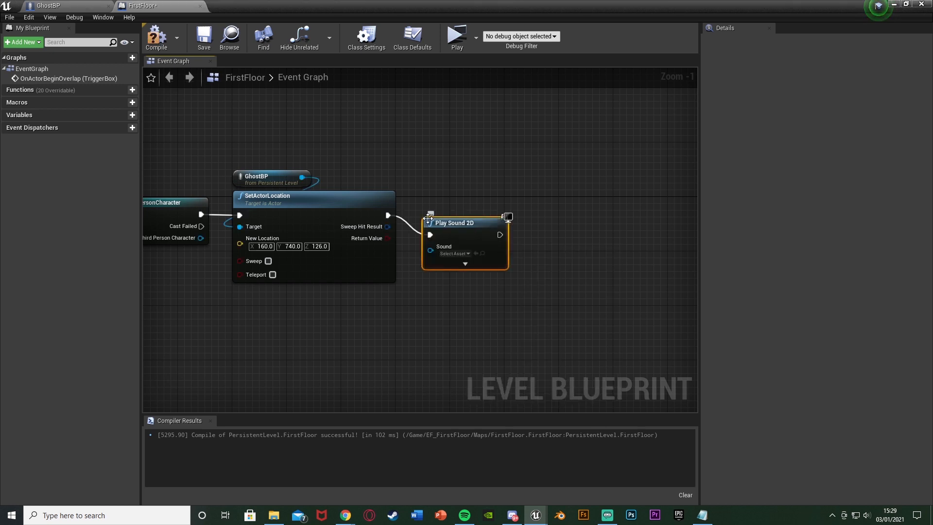
{"action": "left_click", "coordinate": [456, 233]}
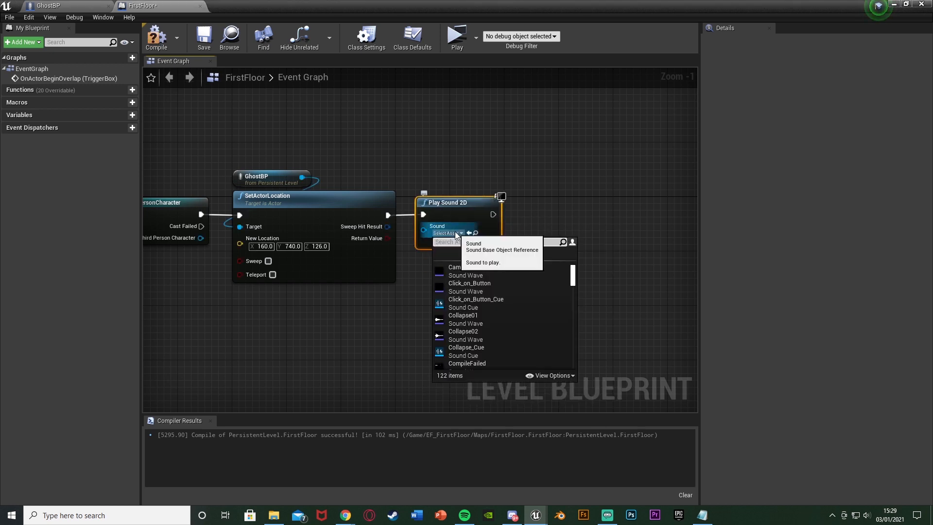
{"action": "left_click", "coordinate": [483, 284]}
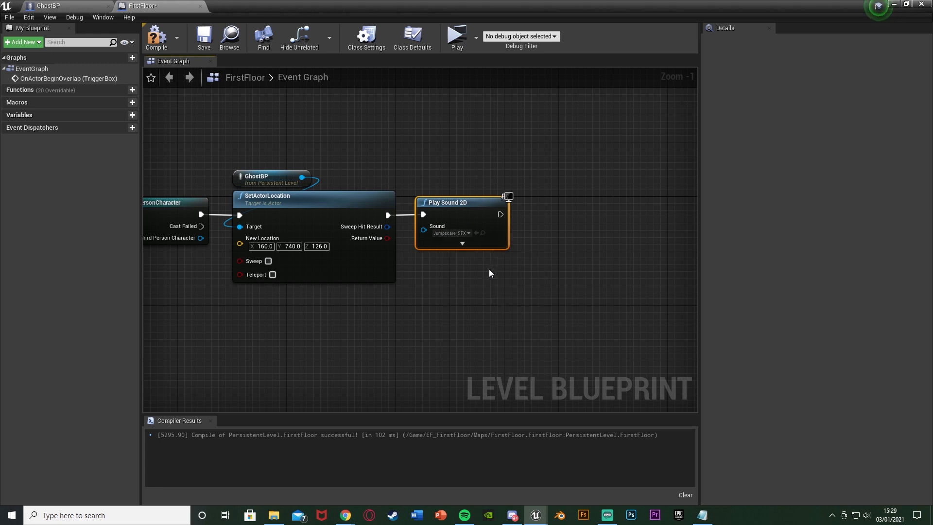
Show Play Sound 2D's extra options, set Start Time to 0.2, and compile and save the level blueprint.
{"action": "left_click", "coordinate": [468, 243]}
{"action": "right_click_drag", "start_coordinate": [523, 258], "coordinate": [389, 258]}
{"action": "scroll", "coordinate": [389, 258], "scroll_direction": "up", "scroll_amount": 1}
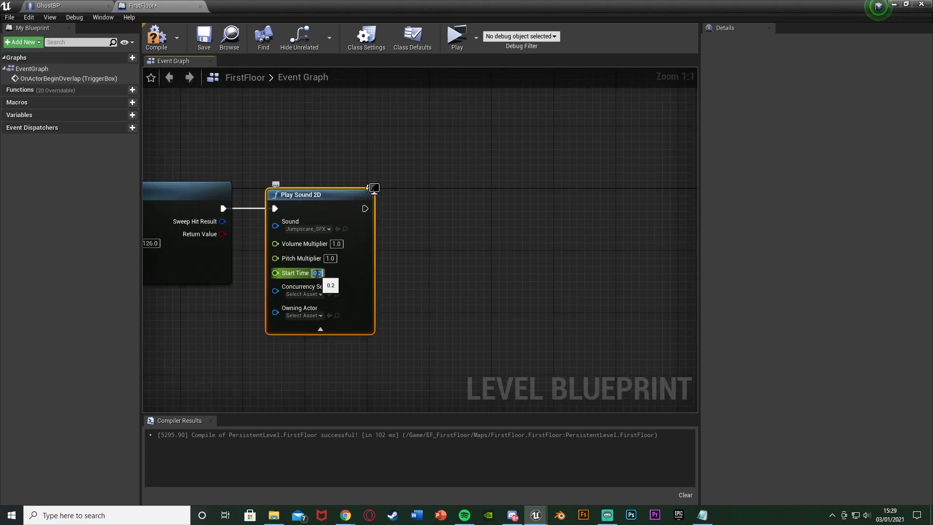
{"action": "left_click", "coordinate": [407, 282]}
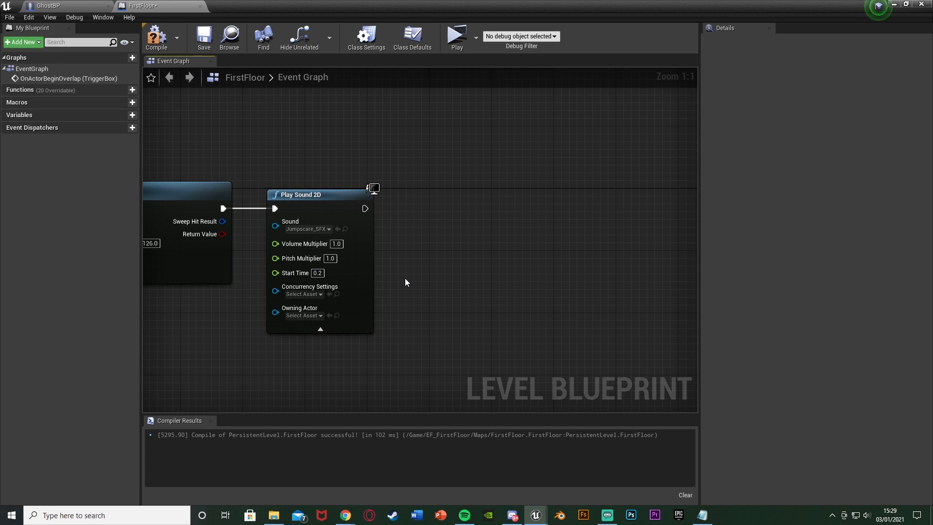
{"action": "left_click", "coordinate": [157, 36]}
{"action": "left_click", "coordinate": [203, 36]}
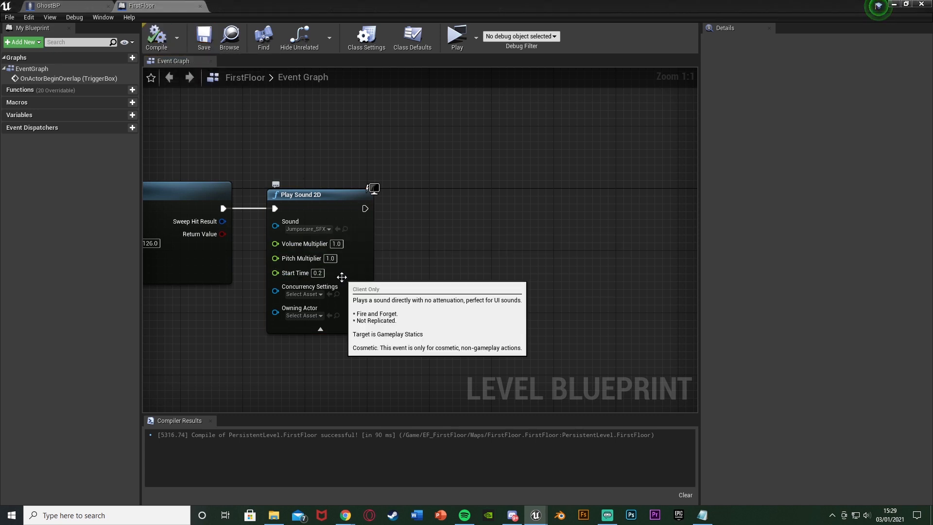
{"action": "right_click_drag", "start_coordinate": [241, 293], "coordinate": [516, 277]}
{"action": "scroll", "coordinate": [394, 312], "scroll_direction": "down", "scroll_amount": 2}
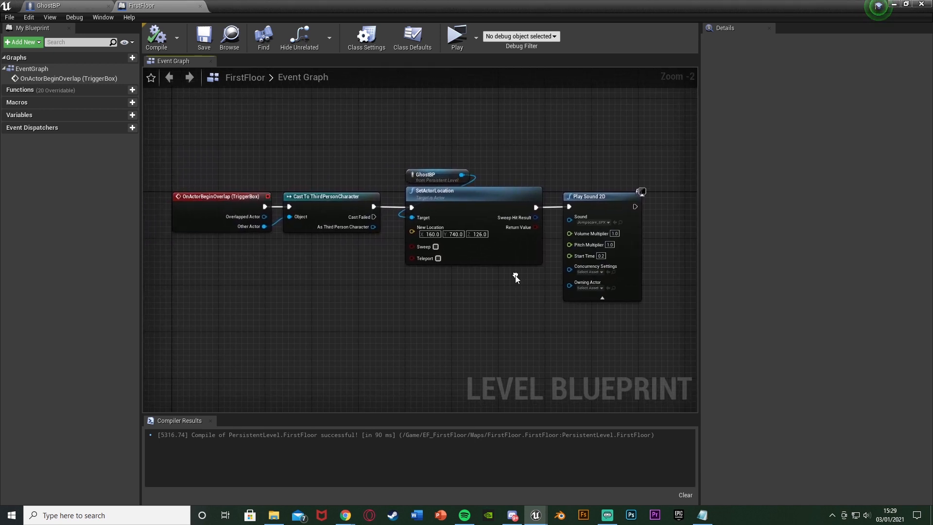
{"action": "scroll", "coordinate": [399, 250], "scroll_direction": "down", "scroll_amount": 2}
{"action": "scroll", "coordinate": [395, 246], "scroll_direction": "up", "scroll_amount": 2}
{"action": "left_click_drag", "start_coordinate": [217, 138], "coordinate": [639, 326]}
{"action": "left_click", "coordinate": [524, 353]}
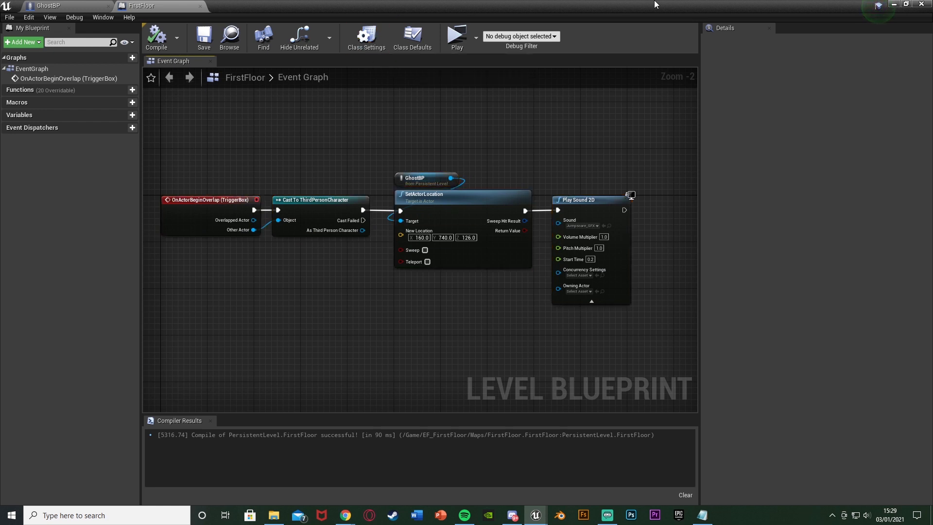
Select TriggerBox2 in the level, add its OnActorBeginOverlap event to the level blueprint, and place it below the first event chain.
{"action": "double_click", "coordinate": [783, 7]}
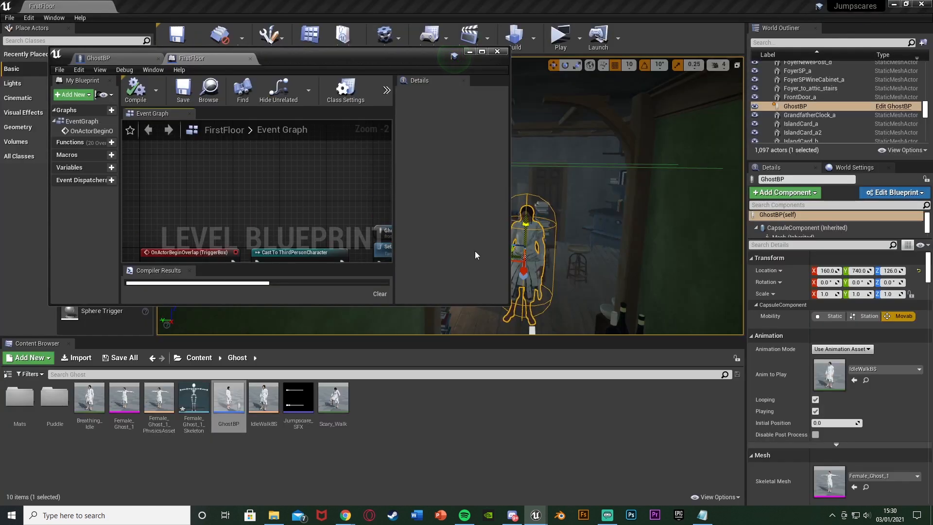
{"action": "right_click_drag", "start_coordinate": [580, 279], "coordinate": [589, 286]}
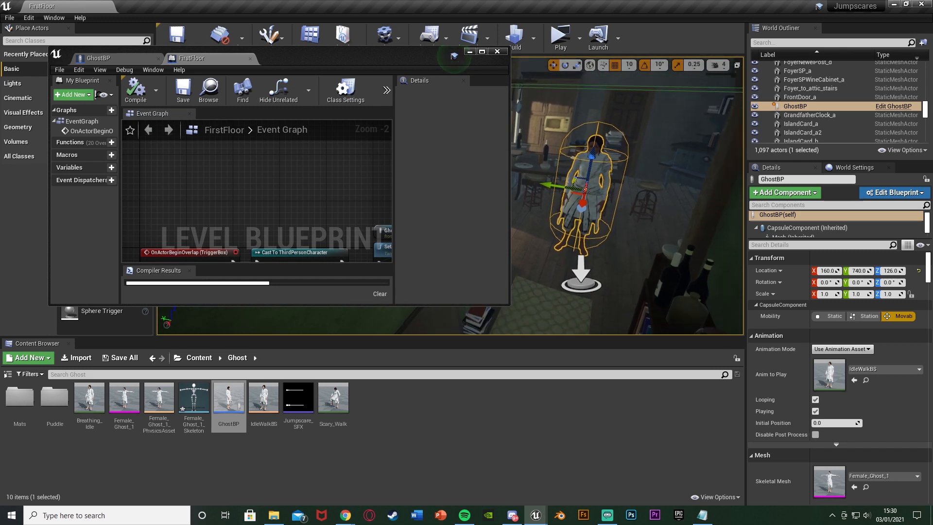
{"action": "left_click", "coordinate": [585, 284]}
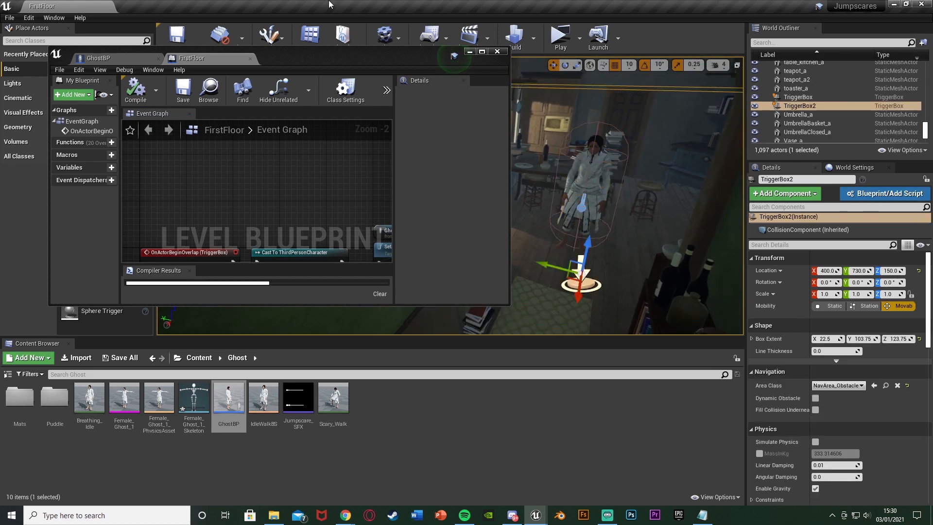
{"action": "double_click", "coordinate": [356, 60]}
{"action": "right_click_drag", "start_coordinate": [288, 268], "coordinate": [381, 190]}
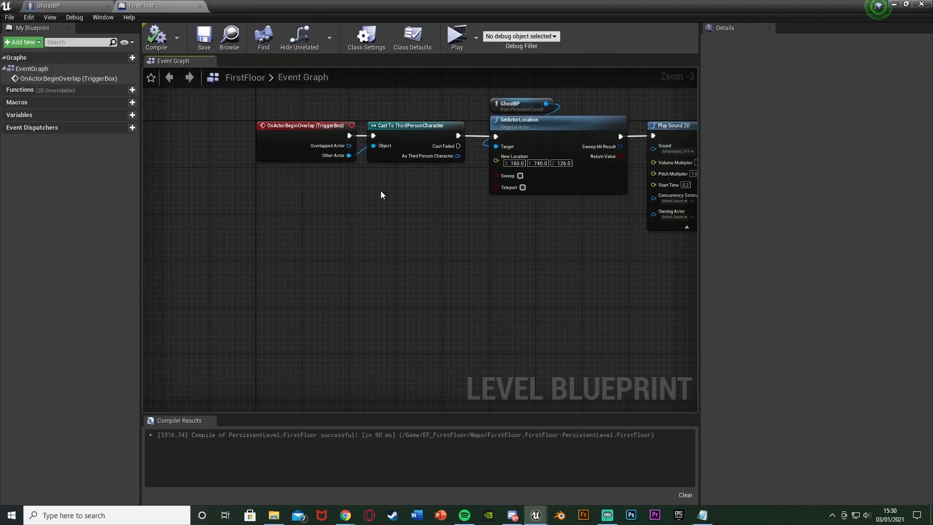
{"action": "right_click", "coordinate": [285, 243]}
{"action": "type", "text": "begin over"}
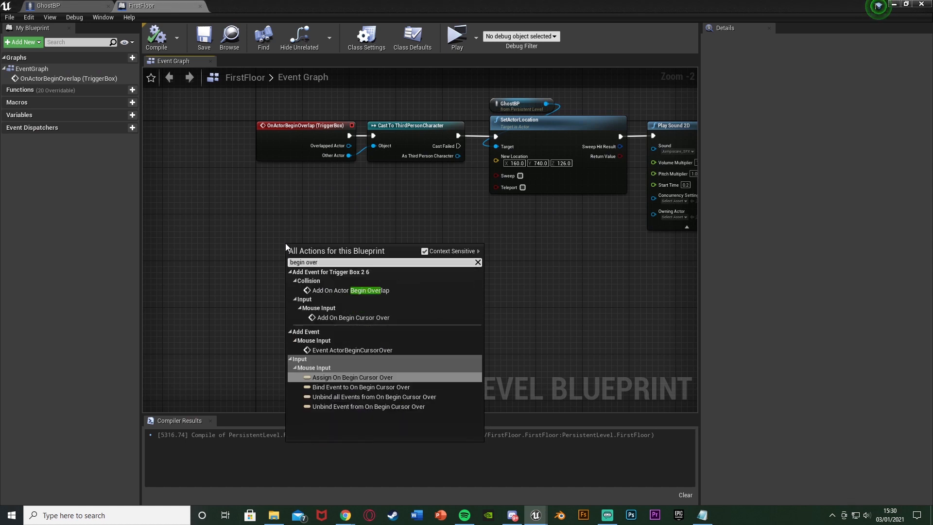
{"action": "left_click", "coordinate": [384, 290]}
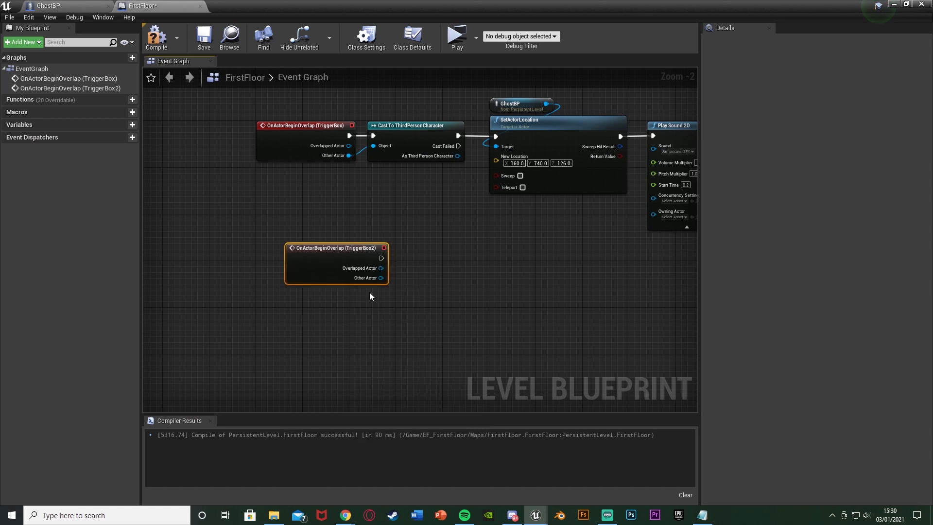
{"action": "left_click_drag", "start_coordinate": [296, 278], "coordinate": [272, 334]}
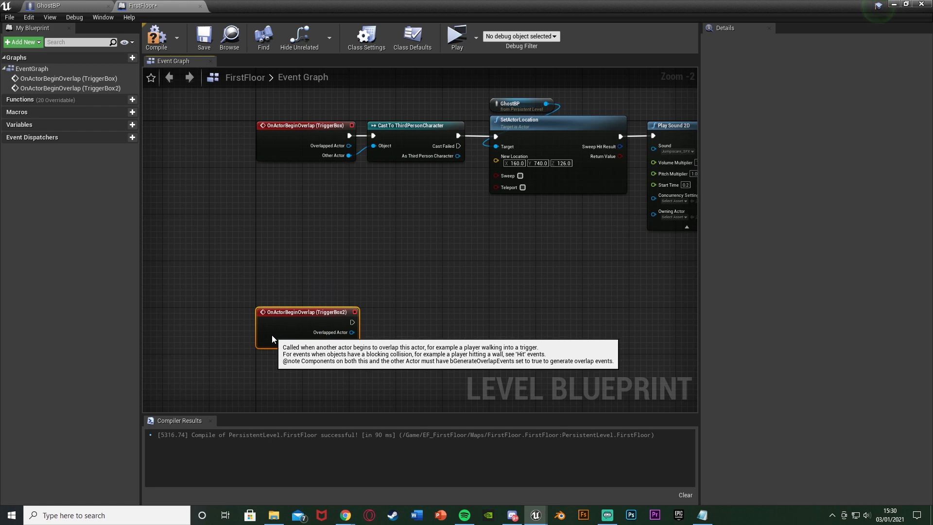
Cast the TriggerBox2 event's Other Actor to ThirdPersonCharacter and line the cast node up beside the event.
{"action": "right_click_drag", "start_coordinate": [370, 320], "coordinate": [291, 295]}
{"action": "left_click_drag", "start_coordinate": [273, 317], "coordinate": [298, 307]}
{"action": "type", "text": "cas"}
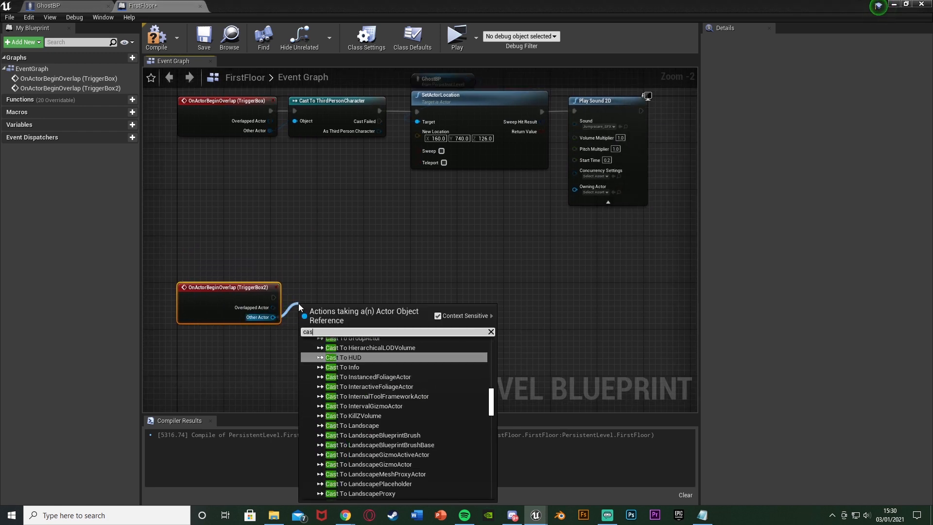
{"action": "type", "text": "t to third"}
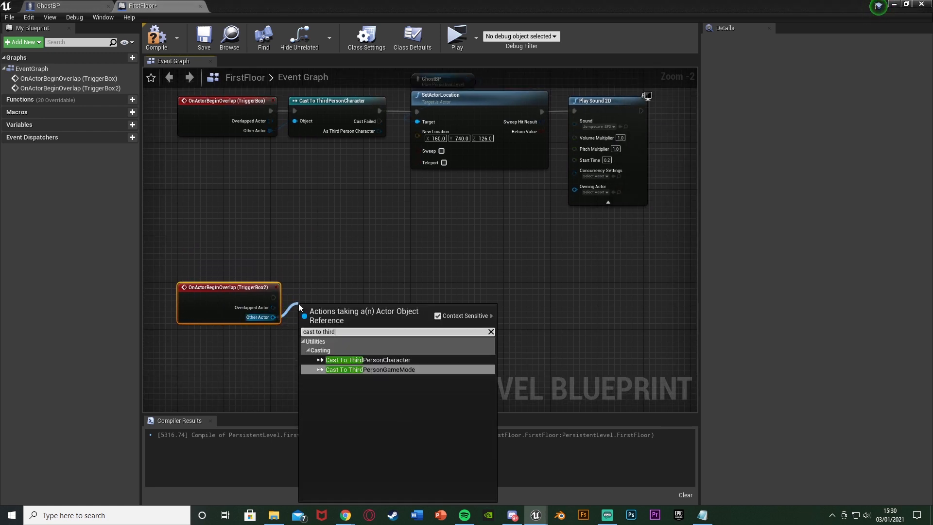
{"action": "key", "text": "Return"}
{"action": "left_click_drag", "start_coordinate": [334, 315], "coordinate": [330, 292]}
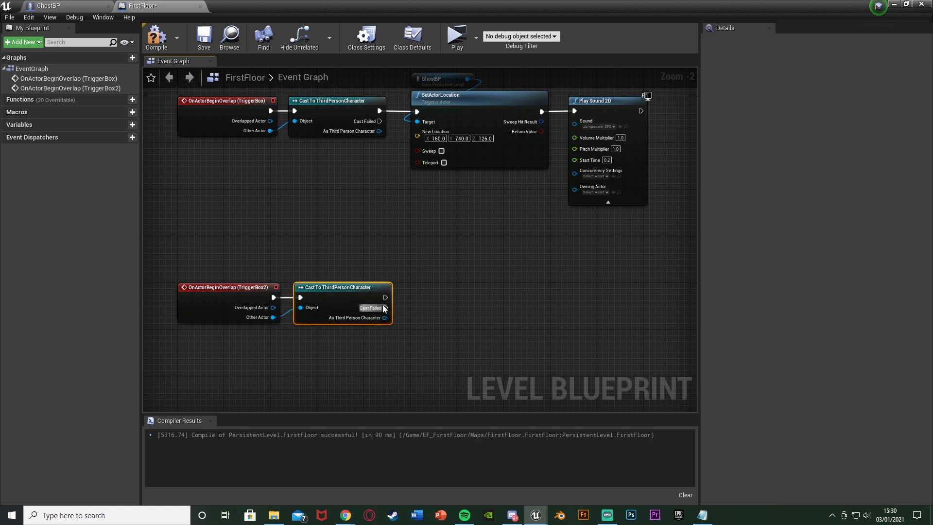
Duplicate the GhostBP reference node and place the copy beside the TriggerBox2 event chain.
{"action": "right_click_drag", "start_coordinate": [395, 285], "coordinate": [354, 296]}
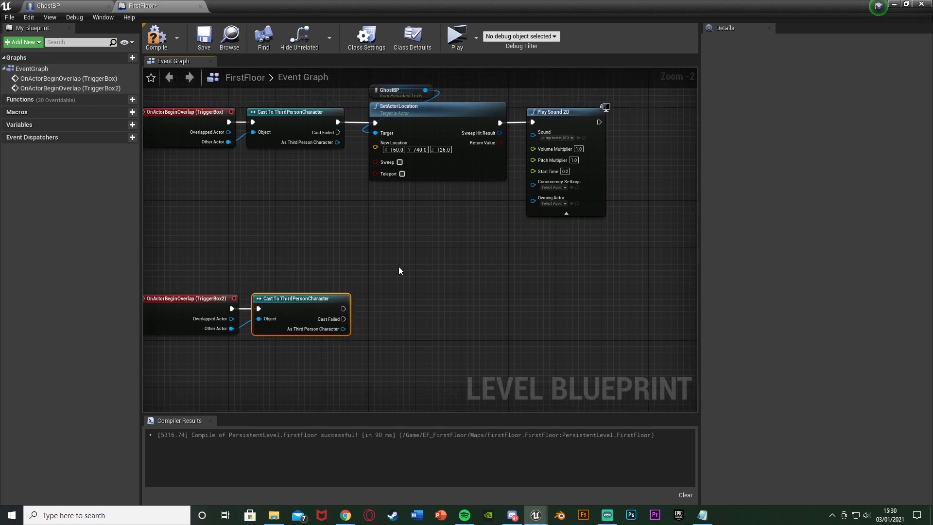
{"action": "right_click_drag", "start_coordinate": [400, 271], "coordinate": [413, 292]}
{"action": "left_click", "coordinate": [404, 112]}
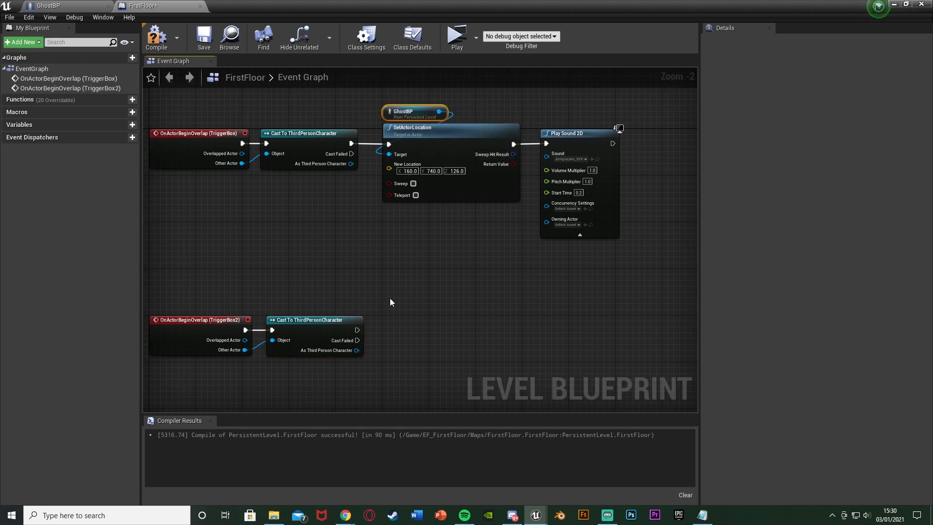
{"action": "key", "text": "ctrl+c"}
{"action": "key", "text": "ctrl+v"}
{"action": "left_click_drag", "start_coordinate": [444, 304], "coordinate": [419, 345]}
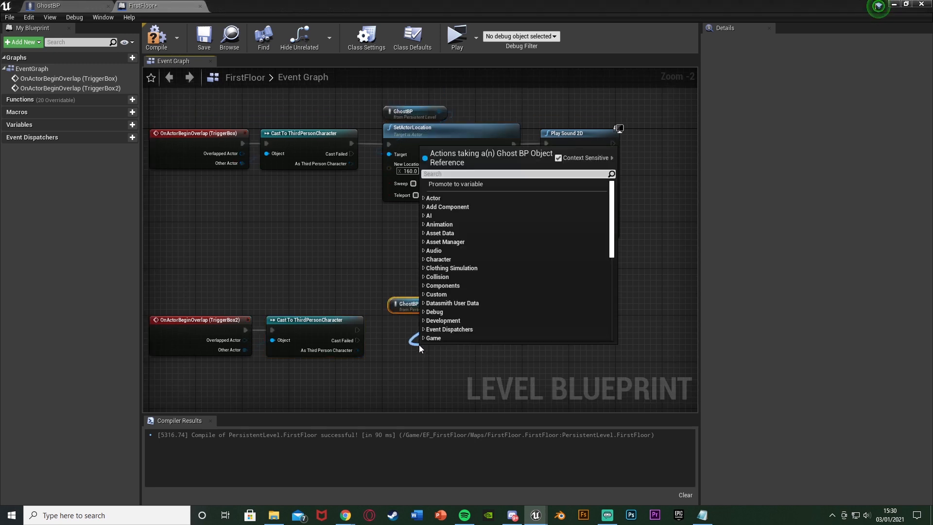
{"action": "type", "text": "ai move"}
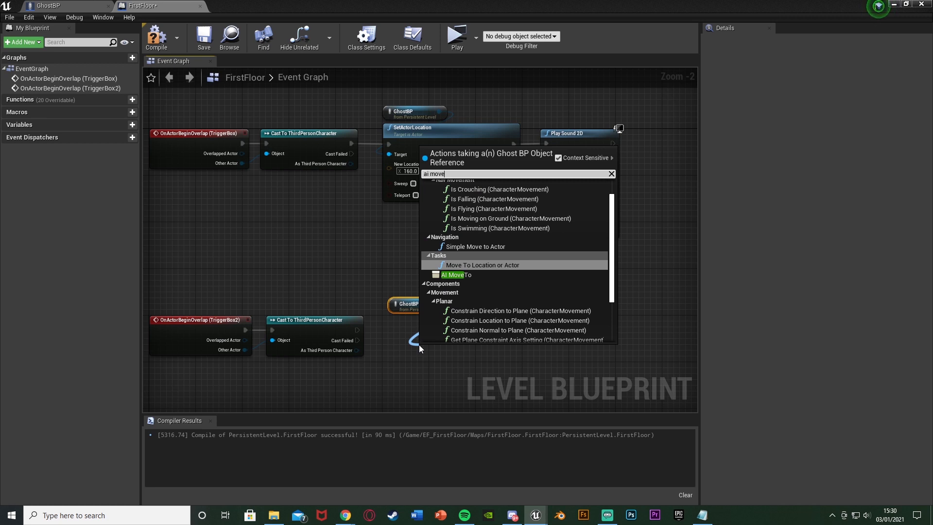
{"action": "key", "text": "Down"}
{"action": "key", "text": "Return"}
{"action": "scroll", "coordinate": [419, 346], "scroll_direction": "up", "scroll_amount": 2}
{"action": "right_click_drag", "start_coordinate": [451, 362], "coordinate": [455, 279]}
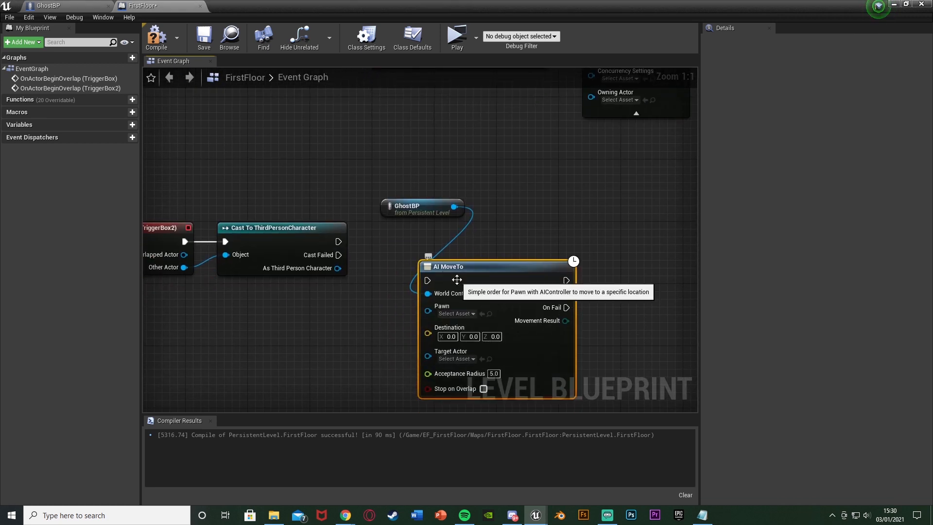
{"action": "key", "text": "Delete"}
Add a standalone AI MoveTo node run from the second cast's success output, with the copied GhostBP reference as its Pawn.
{"action": "right_click", "coordinate": [457, 279]}
{"action": "type", "text": "ai move"}
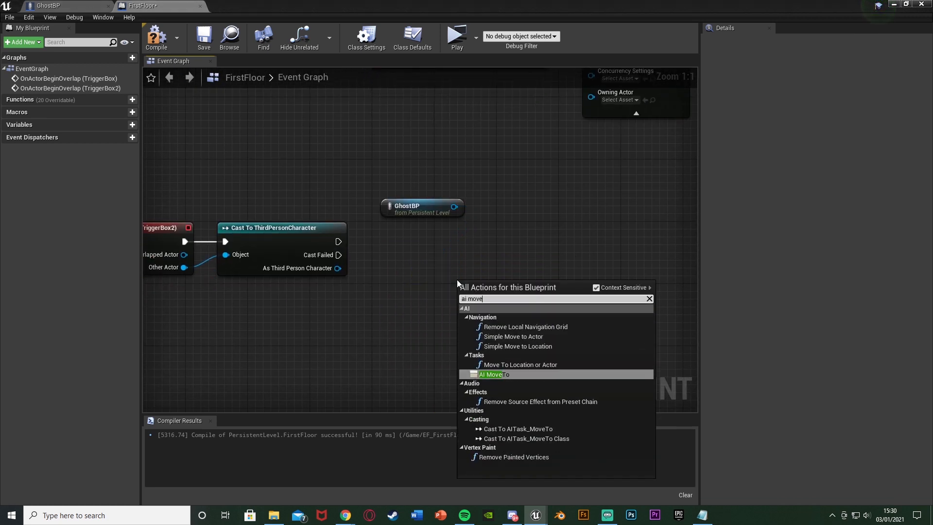
{"action": "key", "text": "Return"}
{"action": "left_click_drag", "start_coordinate": [467, 296], "coordinate": [390, 227]}
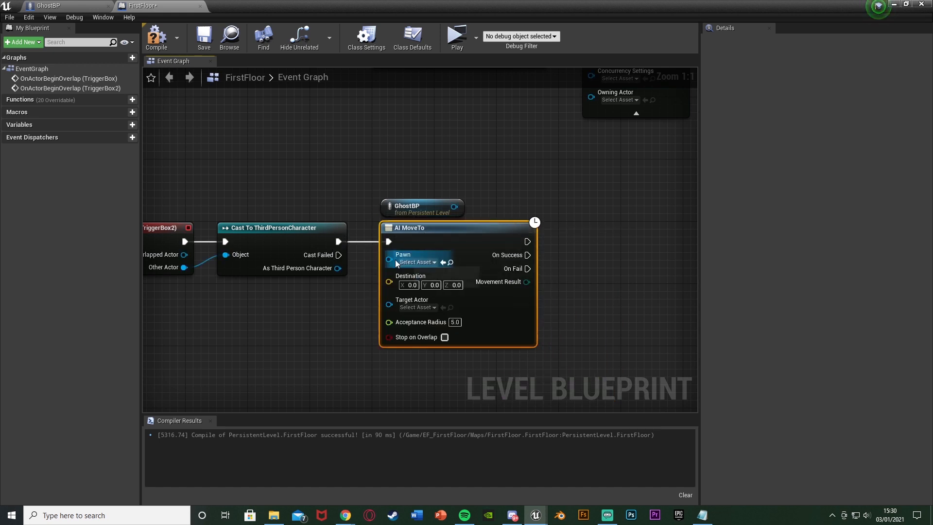
{"action": "left_click_drag", "start_coordinate": [390, 259], "coordinate": [453, 206]}
{"action": "left_click_drag", "start_coordinate": [394, 209], "coordinate": [395, 207]}
{"action": "left_click", "coordinate": [502, 197]}
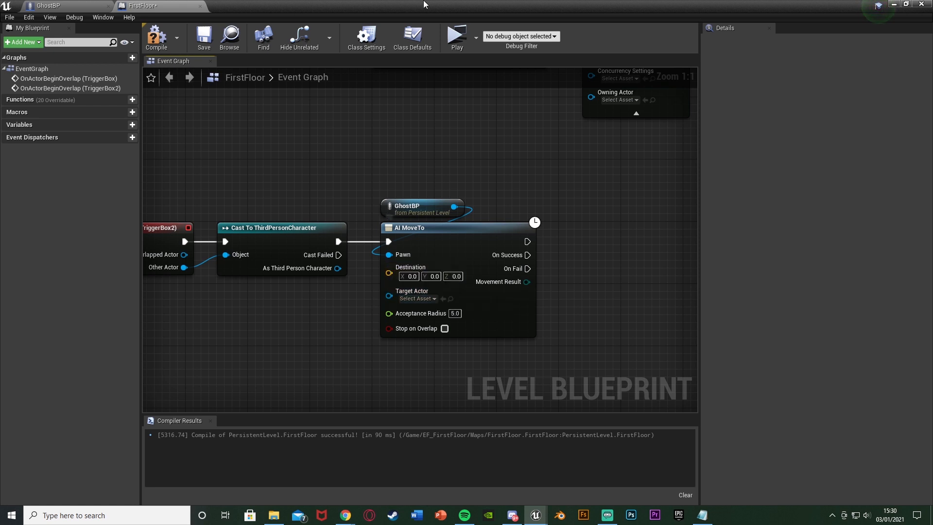
Uncover the level viewport, select GhostBP, and move it through the room to X -30, Y 230, Z 126.
{"action": "double_click", "coordinate": [449, 9]}
{"action": "right_click_drag", "start_coordinate": [622, 213], "coordinate": [680, 197]}
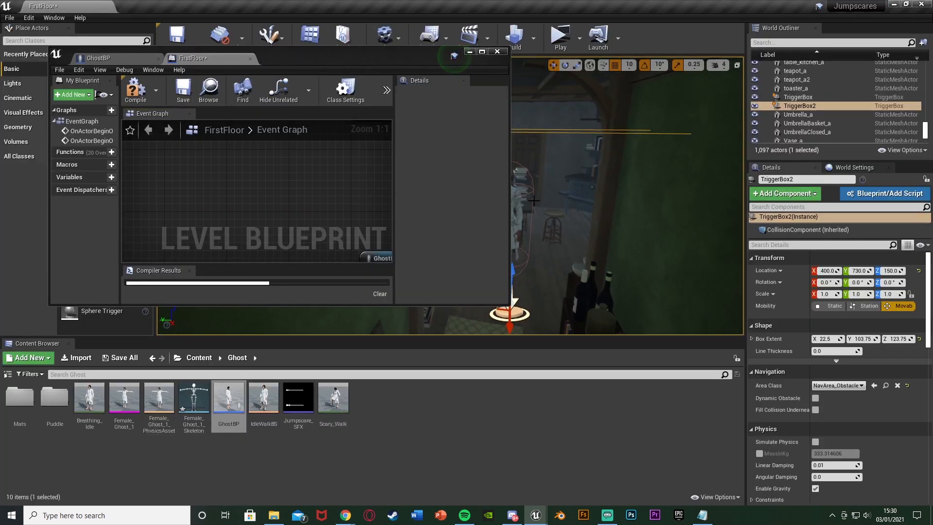
{"action": "left_click", "coordinate": [521, 199]}
{"action": "left_click", "coordinate": [470, 51]}
{"action": "right_click_drag", "start_coordinate": [456, 180], "coordinate": [612, 194]}
{"action": "right_click_drag", "start_coordinate": [486, 180], "coordinate": [616, 164]}
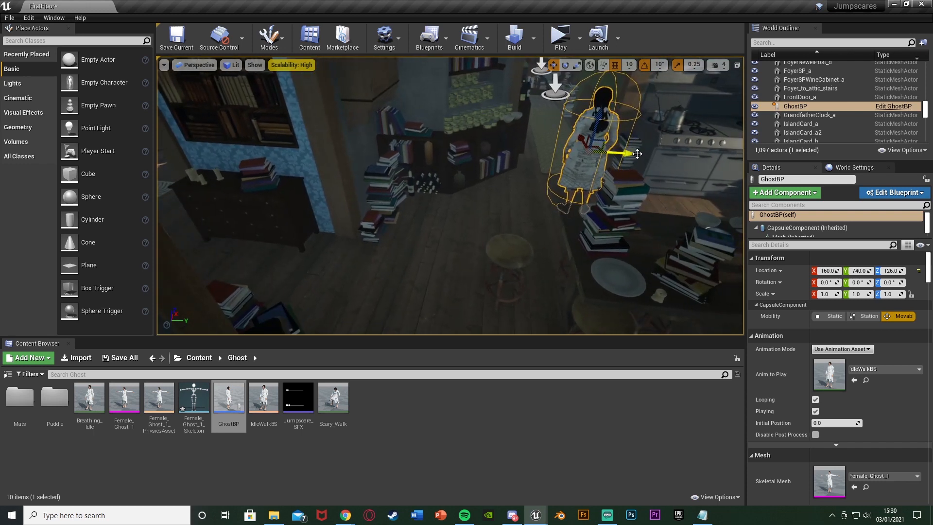
{"action": "left_click_drag", "start_coordinate": [624, 153], "coordinate": [257, 196]}
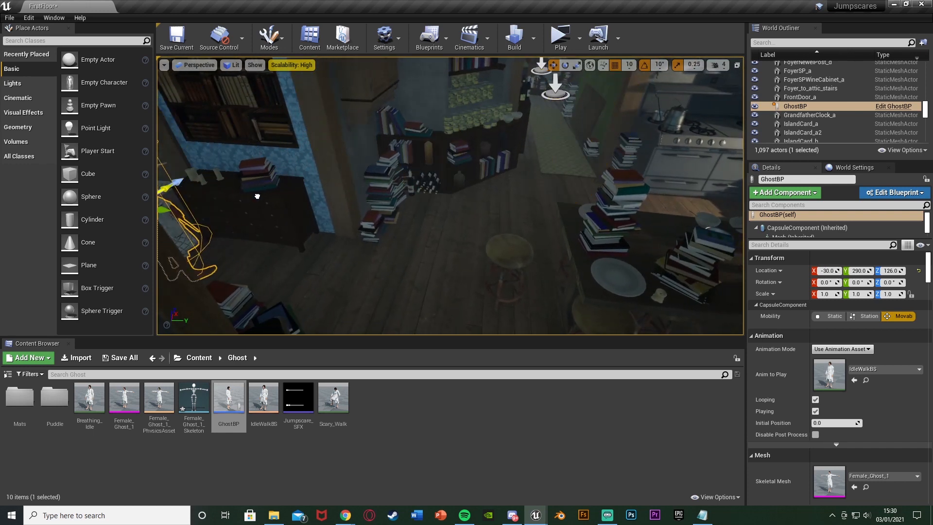
{"action": "right_click_drag", "start_coordinate": [281, 194], "coordinate": [252, 182]}
{"action": "left_click_drag", "start_coordinate": [259, 166], "coordinate": [233, 158]}
{"action": "right_click_drag", "start_coordinate": [233, 157], "coordinate": [214, 149]}
{"action": "right_click_drag", "start_coordinate": [442, 222], "coordinate": [427, 221]}
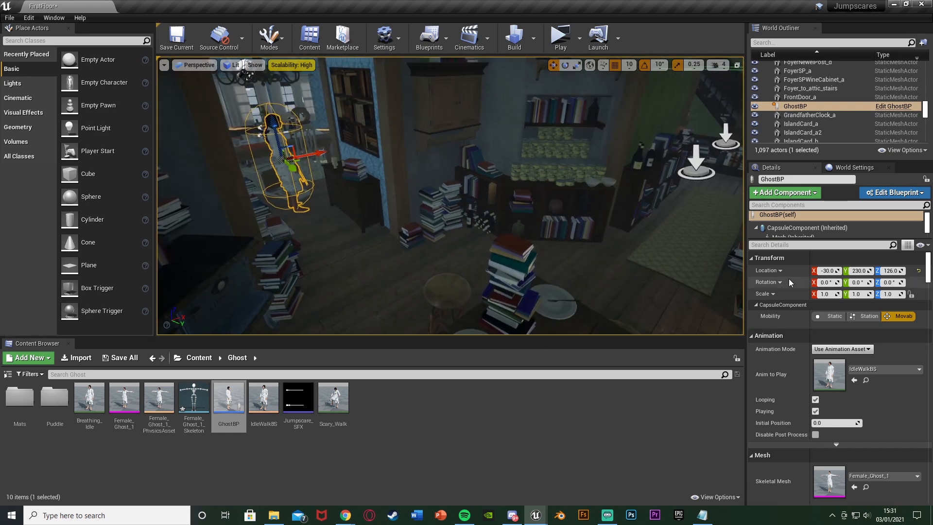
Switch to the FirstFloor level blueprint and set the AI MoveTo destination to GhostBP's location, X -30, Y 230, Z 126.
{"action": "mouse_move", "coordinate": [539, 516]}
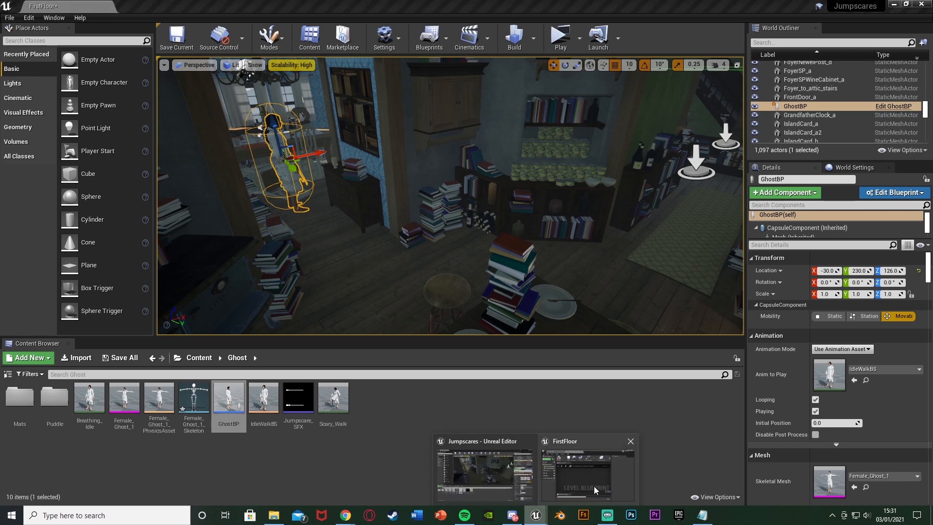
{"action": "left_click", "coordinate": [594, 486]}
{"action": "right_click_drag", "start_coordinate": [297, 247], "coordinate": [243, 170]}
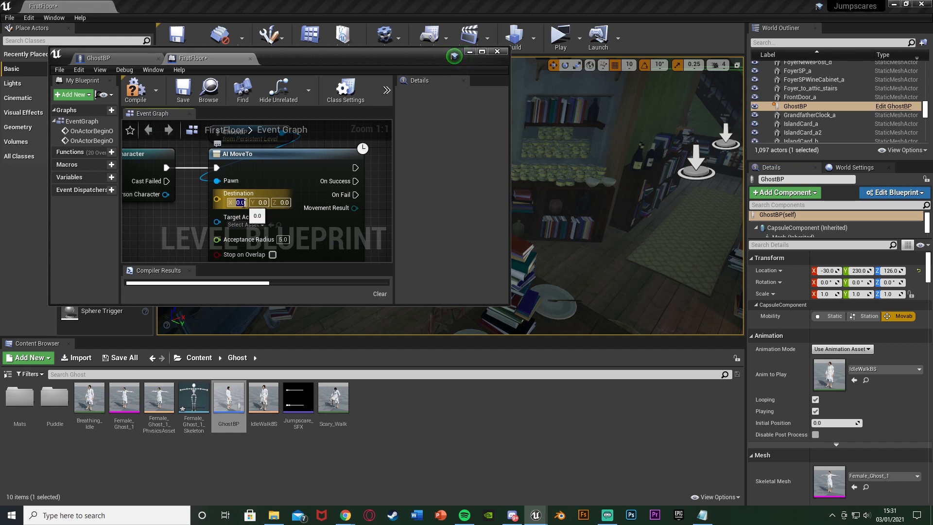
{"action": "type", "text": "-30"}
{"action": "key", "text": "Return"}
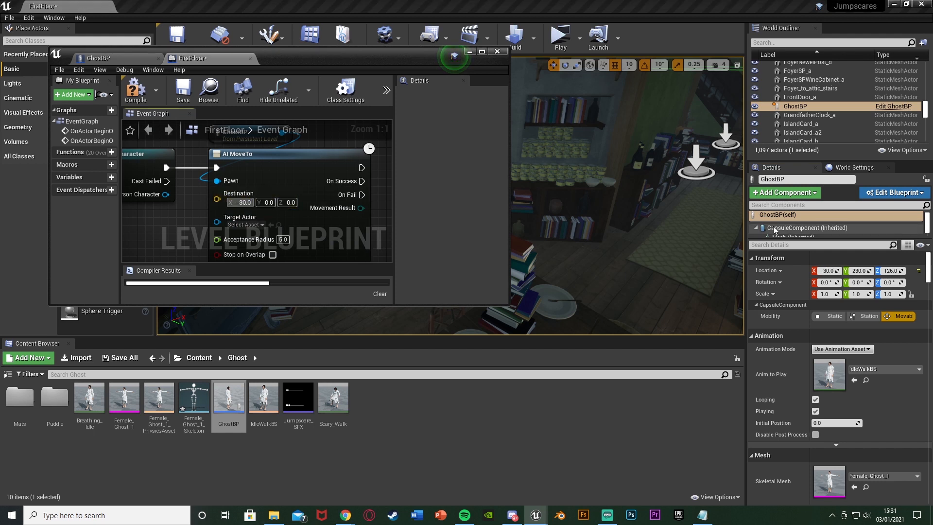
{"action": "left_click", "coordinate": [265, 202]}
{"action": "type", "text": "230"}
{"action": "key", "text": "Return"}
{"action": "left_click", "coordinate": [888, 271]}
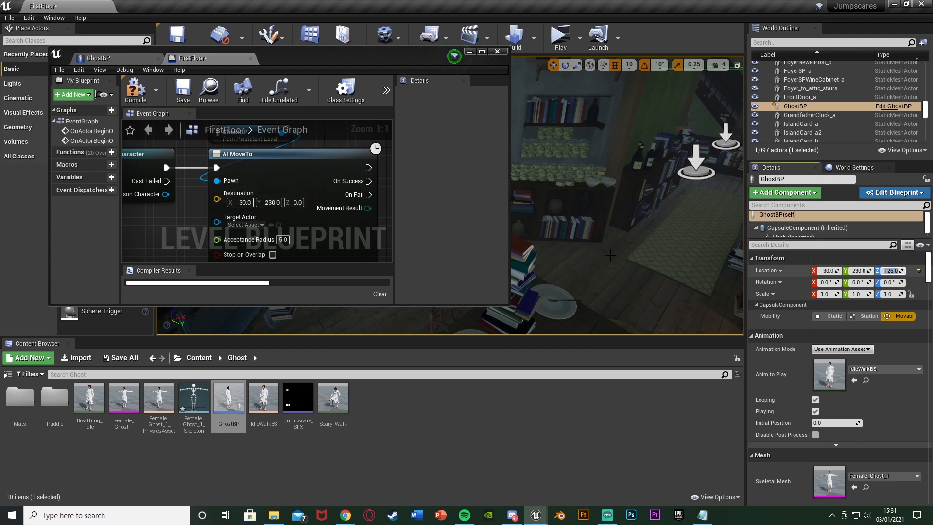
{"action": "left_click", "coordinate": [297, 202]}
{"action": "key", "text": "ctrl+v"}
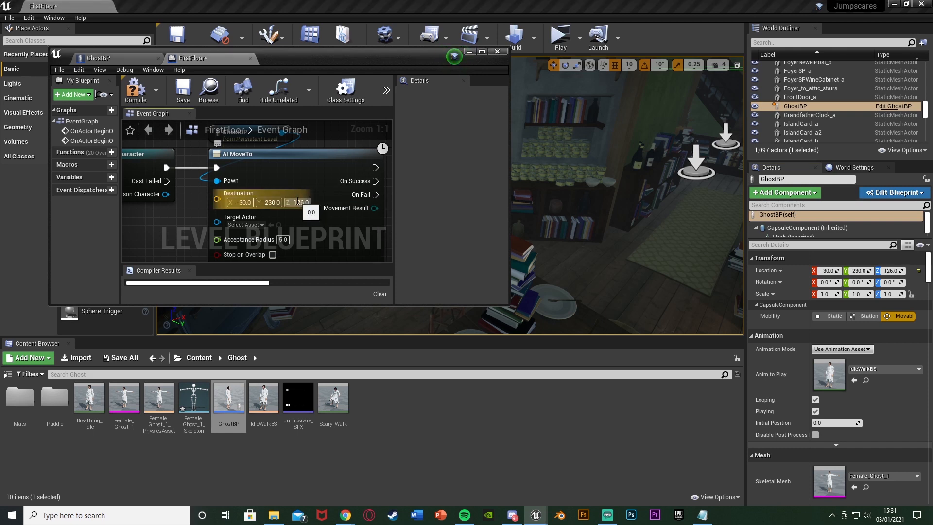
{"action": "key", "text": "Return"}
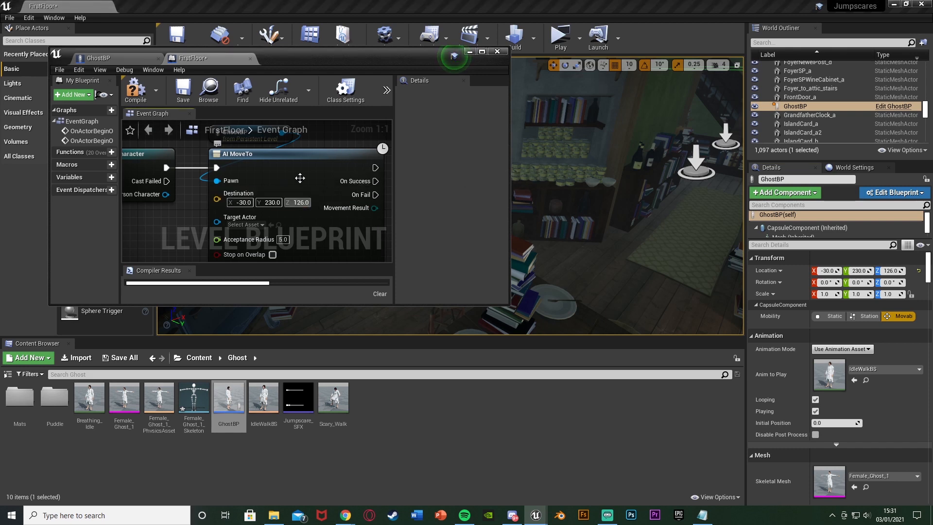
Maximize the level blueprint window and check the TriggerBox2 chain through its AI MoveTo node.
{"action": "double_click", "coordinate": [355, 58]}
{"action": "right_click_drag", "start_coordinate": [475, 203], "coordinate": [538, 270]}
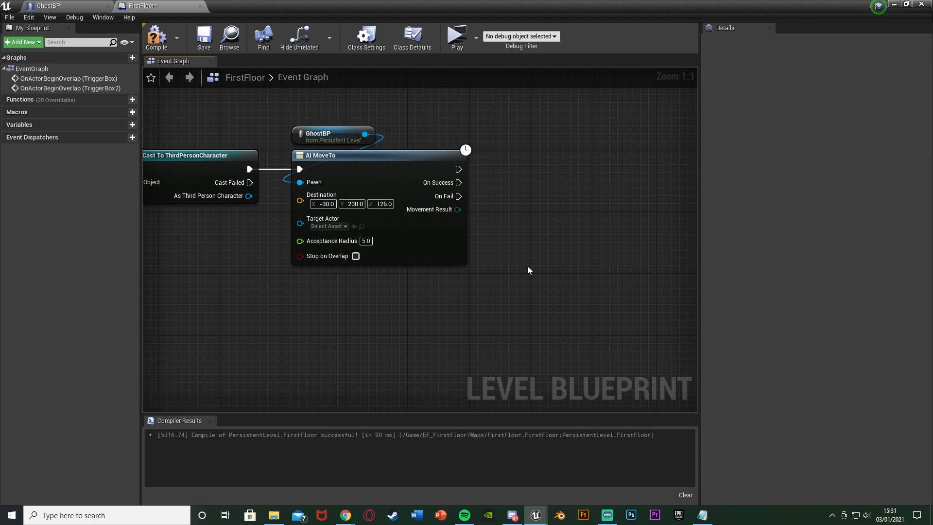
{"action": "key", "text": "Home"}
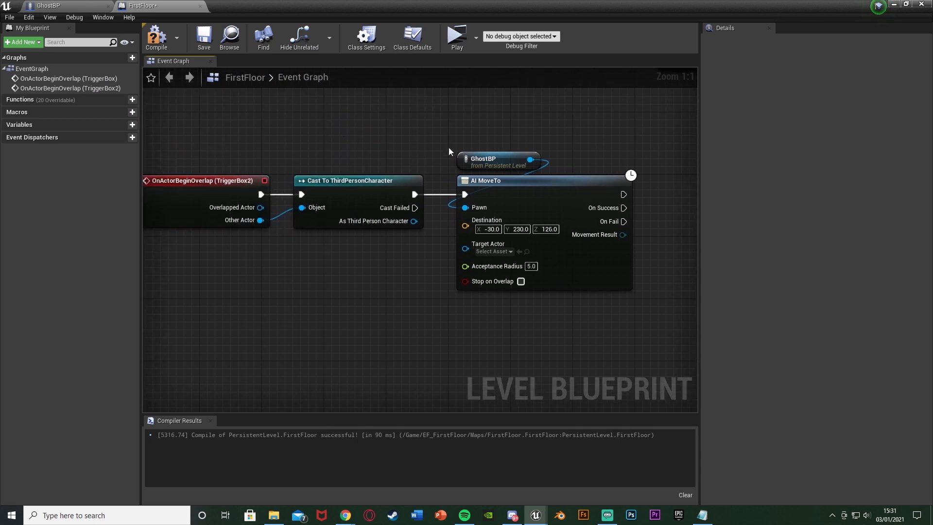
{"action": "right_click_drag", "start_coordinate": [448, 147], "coordinate": [297, 150]}
{"action": "left_click_drag", "start_coordinate": [362, 134], "coordinate": [604, 265]}
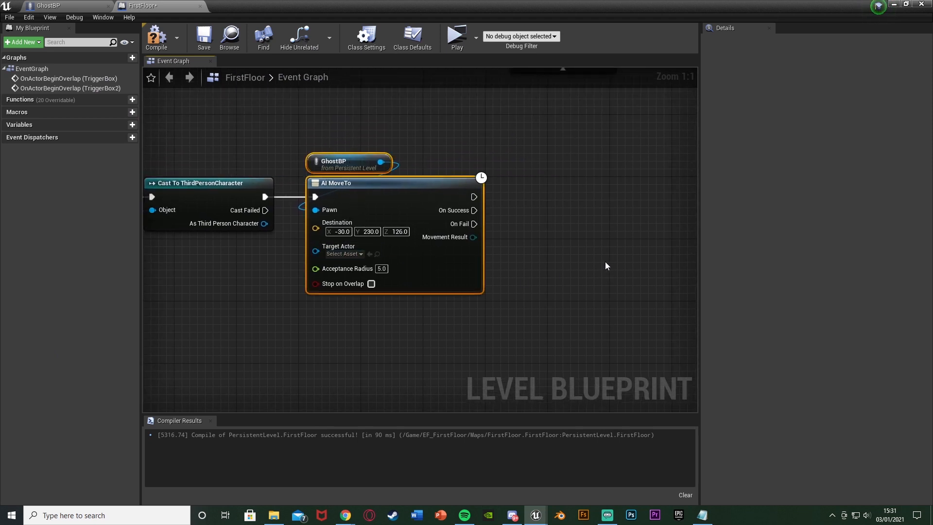
{"action": "left_click", "coordinate": [605, 265]}
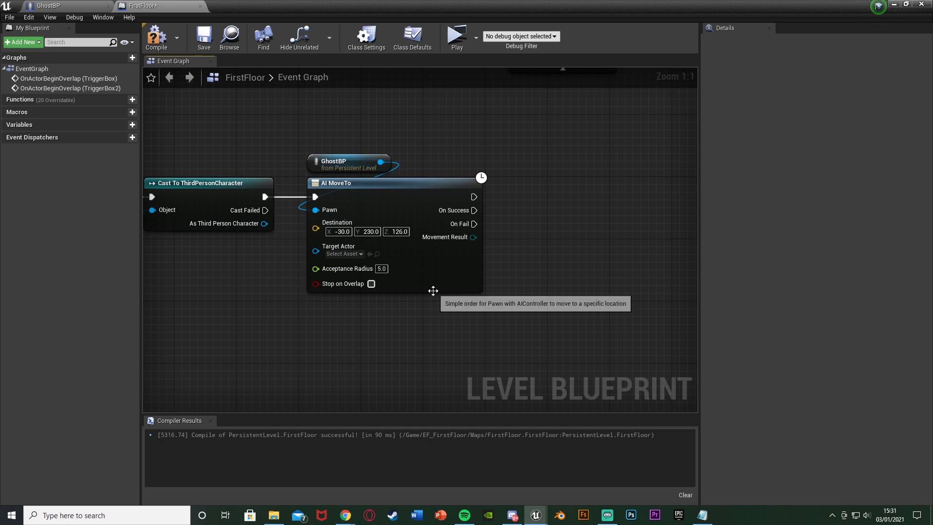
Add a Play Sound 2D node run from the AI MoveTo's immediate execution output and place it beside that node.
{"action": "right_click_drag", "start_coordinate": [498, 276], "coordinate": [425, 294]}
{"action": "left_click_drag", "start_coordinate": [399, 215], "coordinate": [448, 217]}
{"action": "type", "text": "play sp"}
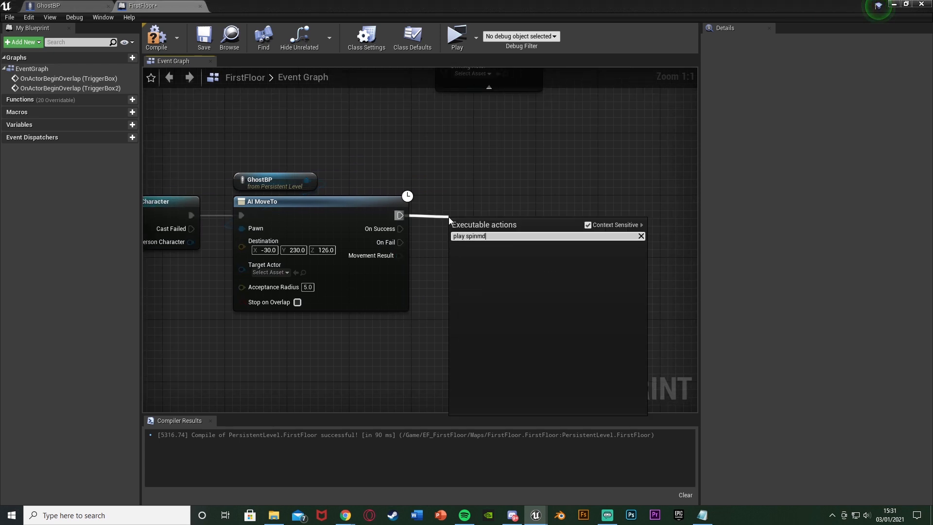
{"action": "key", "text": "BackSpace"}
{"action": "type", "text": "ound"}
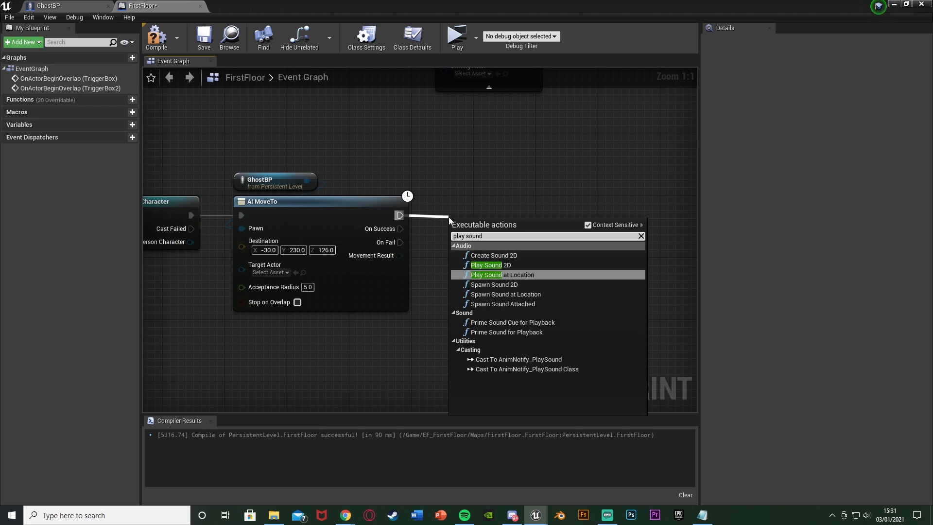
{"action": "key", "text": "Up"}
{"action": "key", "text": "Return"}
{"action": "left_click_drag", "start_coordinate": [503, 223], "coordinate": [480, 192]}
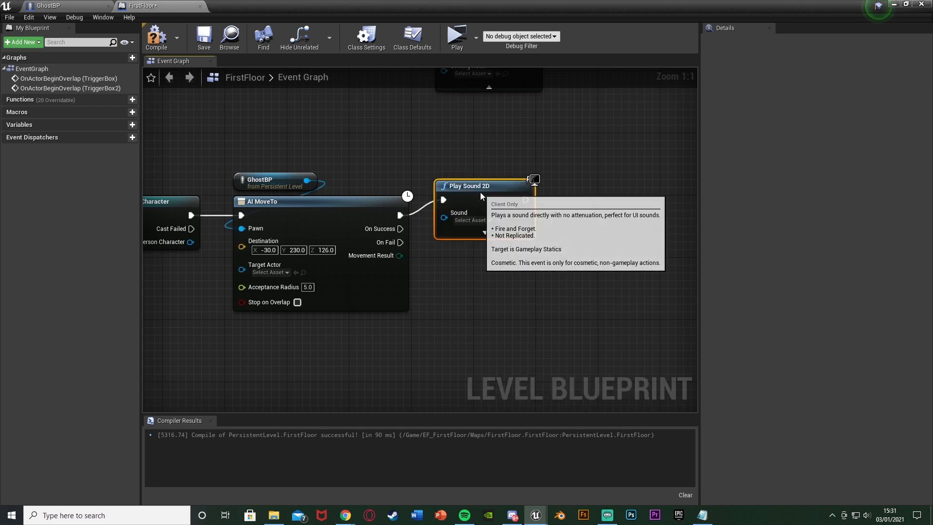
Set the new Play Sound 2D node's sound to Jumpscare_SFX and look over its advanced settings.
{"action": "left_click", "coordinate": [470, 229]}
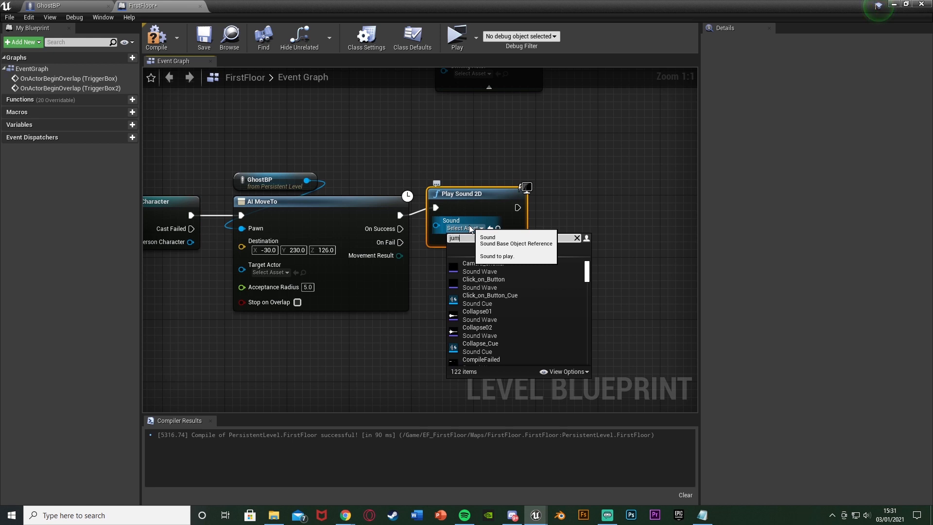
{"action": "left_click", "coordinate": [474, 256]}
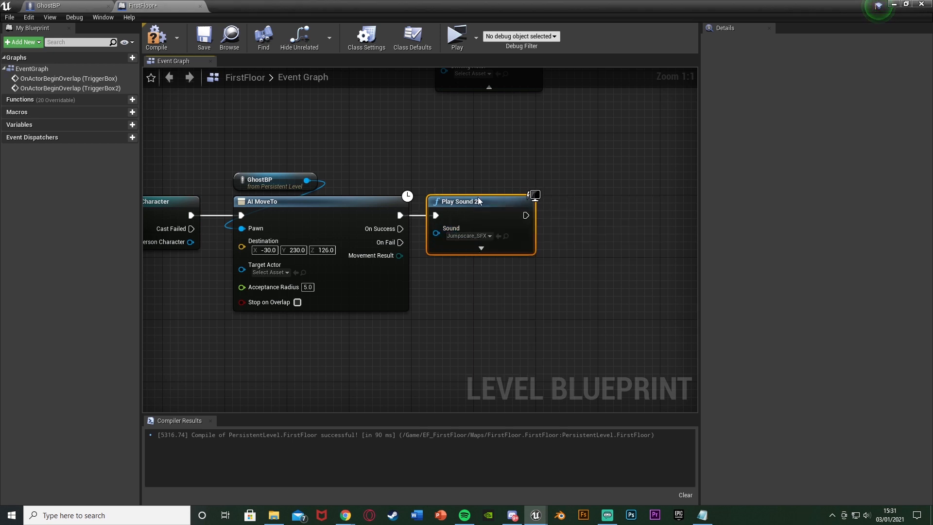
{"action": "left_click", "coordinate": [481, 248]}
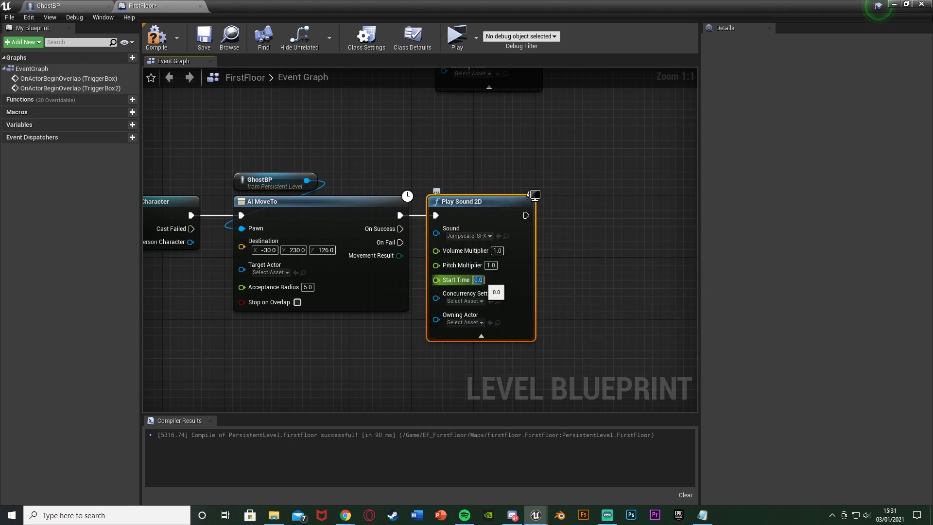
{"action": "left_click", "coordinate": [593, 254]}
{"action": "left_click_drag", "start_coordinate": [400, 228], "coordinate": [588, 253]}
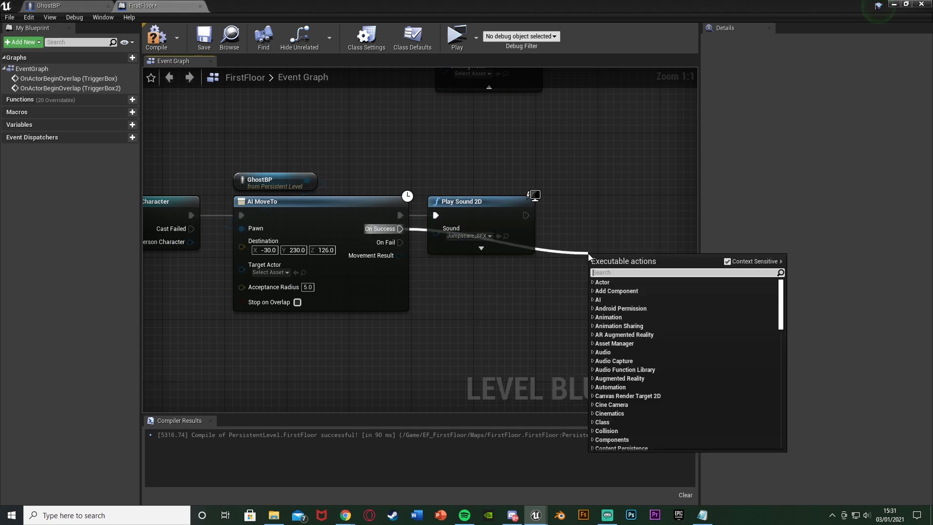
{"action": "type", "text": "de"}
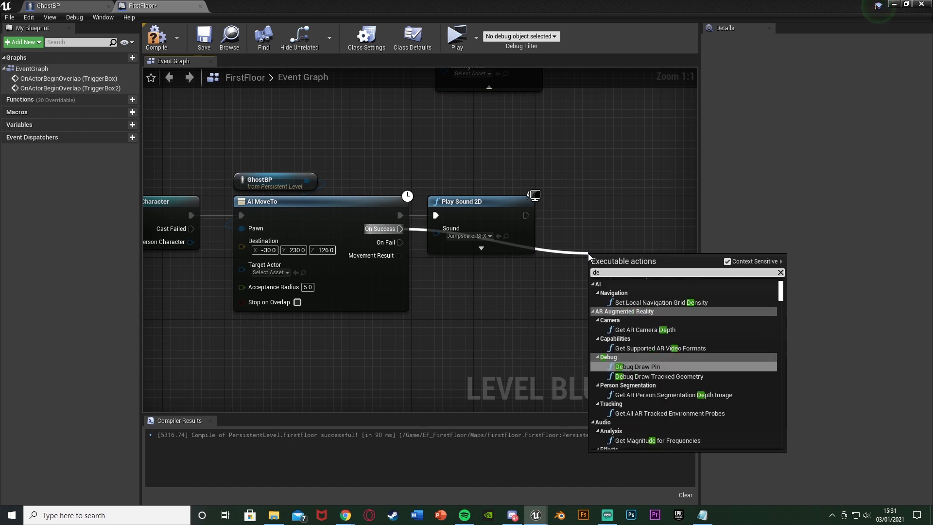
{"action": "left_click", "coordinate": [433, 170]}
Add a DestroyActor node targeting the second GhostBP reference, run it from AI MoveTo's On Success, and place it beside Play Sound 2D.
{"action": "left_click_drag", "start_coordinate": [307, 180], "coordinate": [627, 207]}
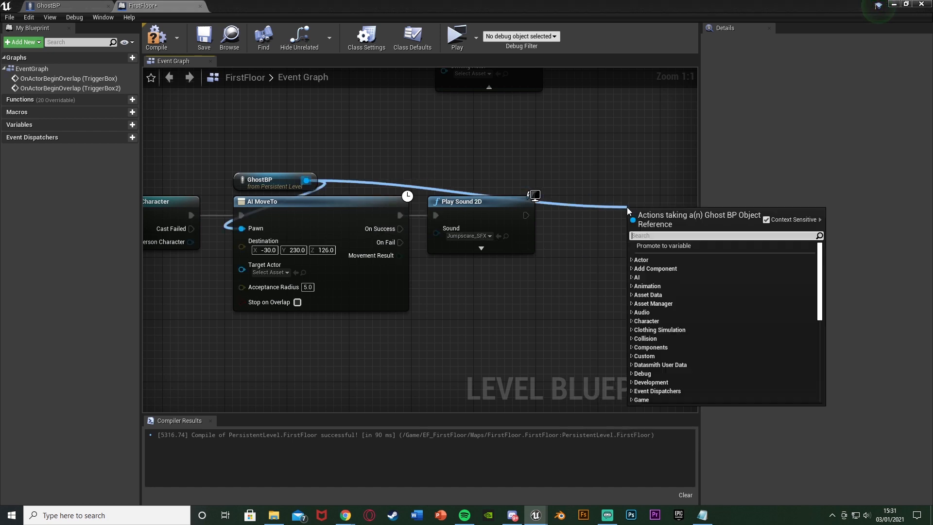
{"action": "type", "text": "de"}
{"action": "type", "text": "stroy a"}
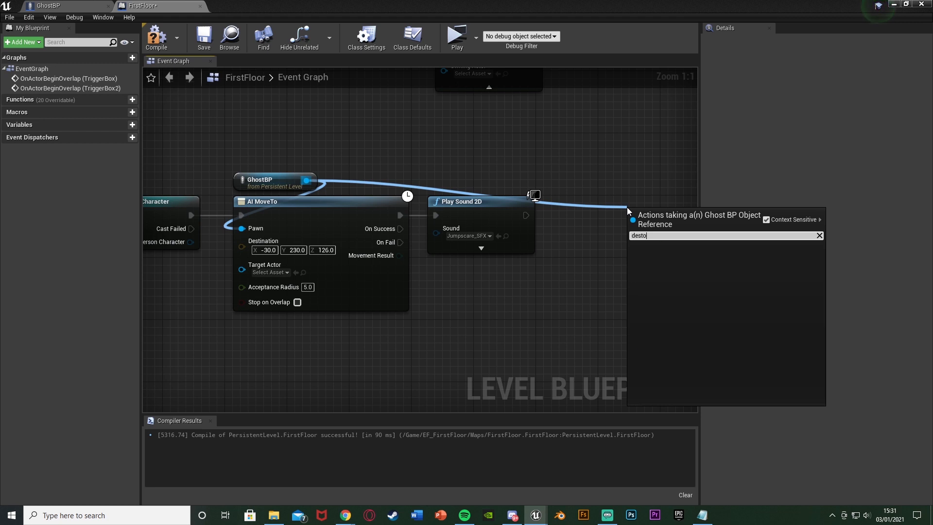
{"action": "type", "text": "ctor"}
{"action": "key", "text": "Return"}
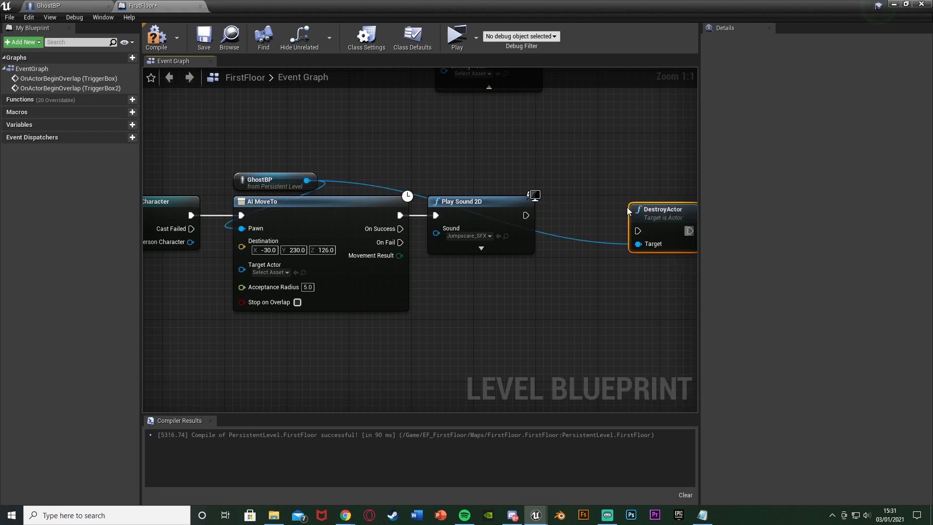
{"action": "left_click_drag", "start_coordinate": [638, 230], "coordinate": [410, 230]}
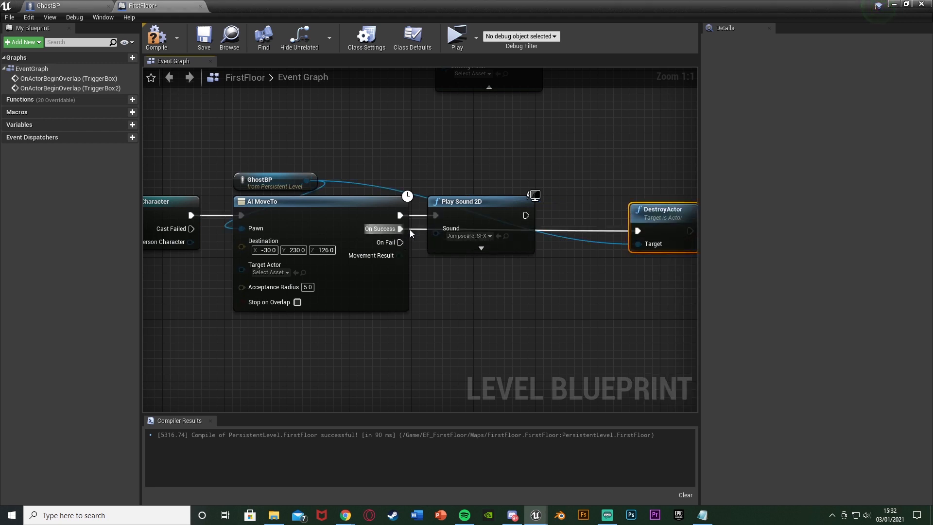
{"action": "left_click_drag", "start_coordinate": [660, 210], "coordinate": [589, 210]}
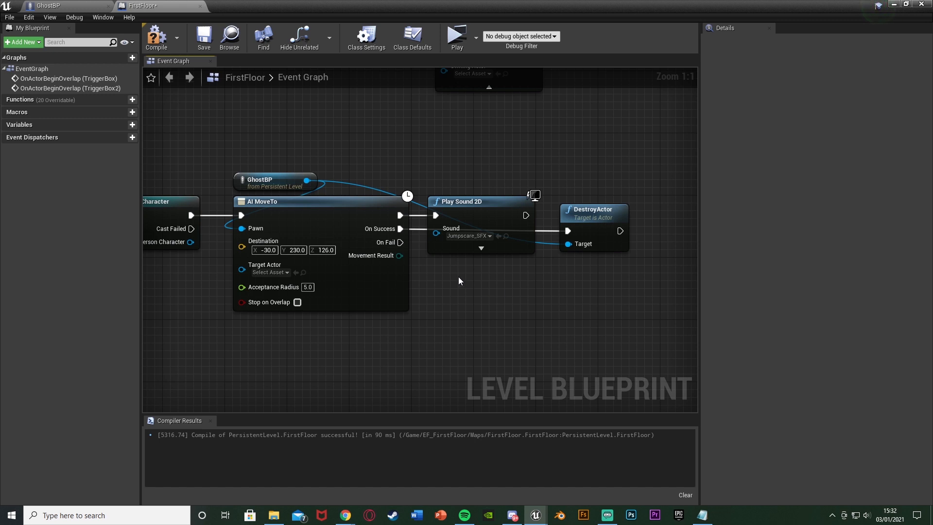
Shift all nodes after the casts in both trigger chains further along to open a gap behind each cast.
{"action": "scroll", "coordinate": [458, 276], "scroll_direction": "down", "scroll_amount": 4}
{"action": "right_click_drag", "start_coordinate": [430, 187], "coordinate": [498, 226]}
{"action": "scroll", "coordinate": [520, 223], "scroll_direction": "up", "scroll_amount": 2}
{"action": "right_click_drag", "start_coordinate": [554, 240], "coordinate": [600, 247]}
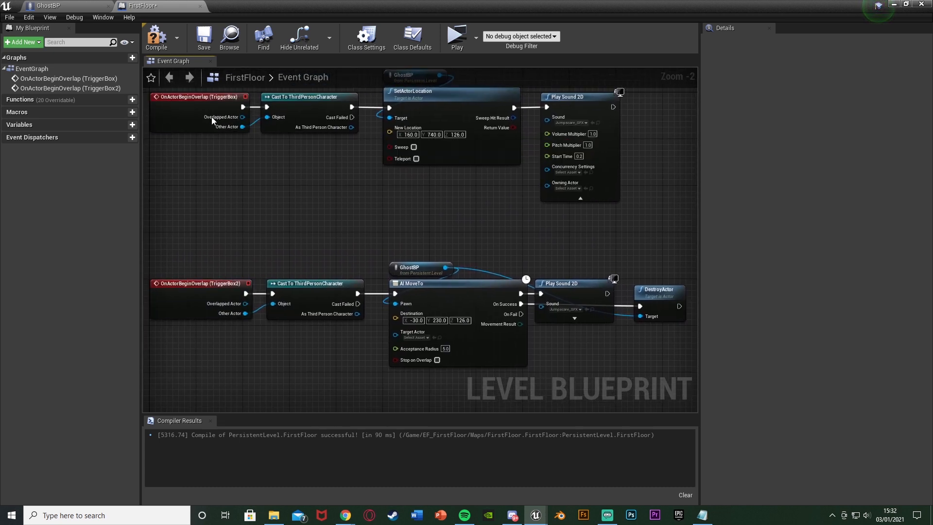
{"action": "right_click_drag", "start_coordinate": [275, 108], "coordinate": [208, 133]}
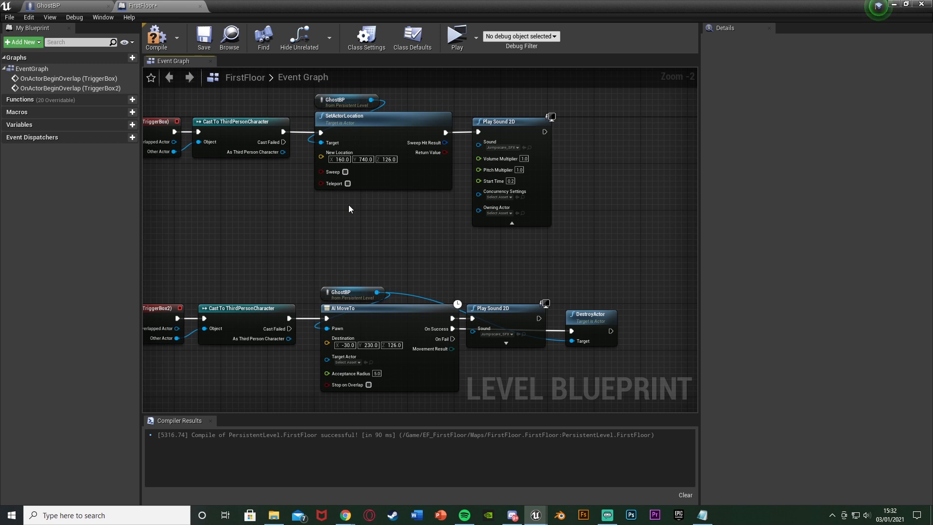
{"action": "scroll", "coordinate": [348, 205], "scroll_direction": "down", "scroll_amount": 1}
{"action": "right_click_drag", "start_coordinate": [348, 205], "coordinate": [271, 223]}
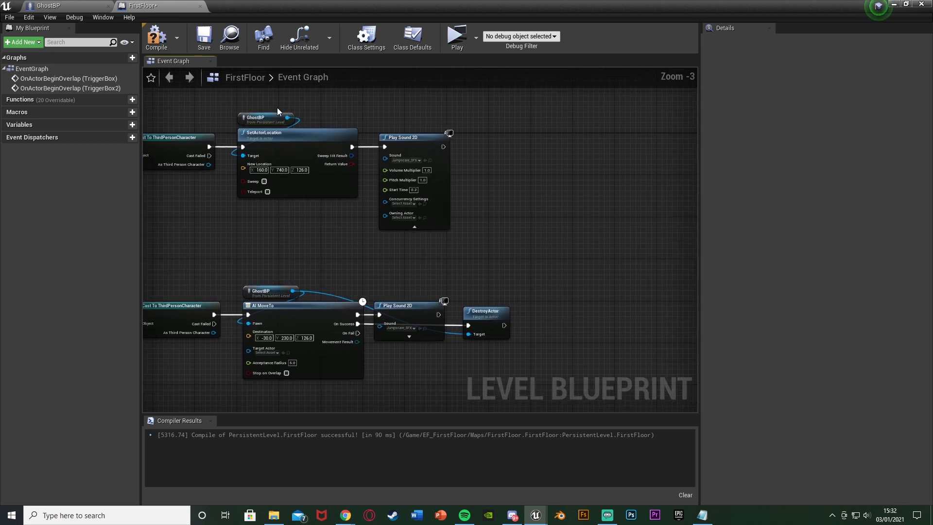
{"action": "left_click_drag", "start_coordinate": [273, 100], "coordinate": [508, 386]}
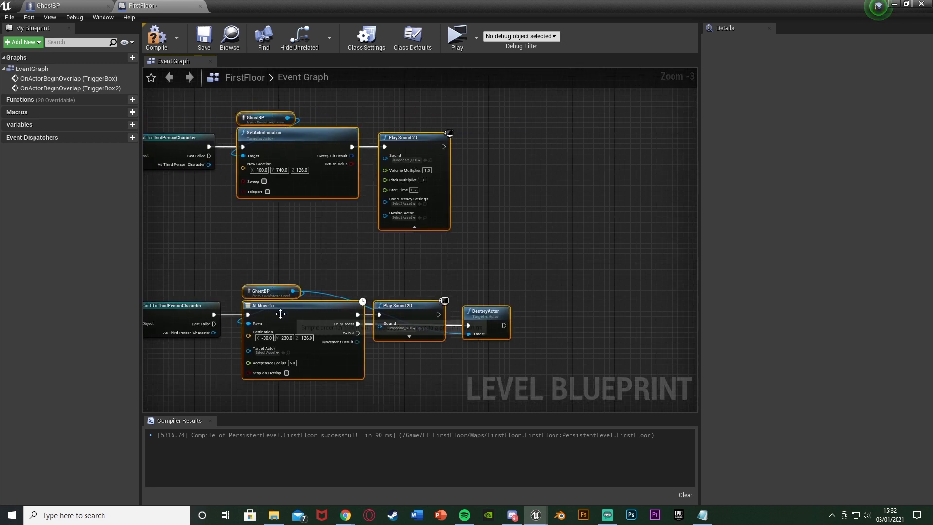
{"action": "left_click_drag", "start_coordinate": [280, 314], "coordinate": [423, 317]}
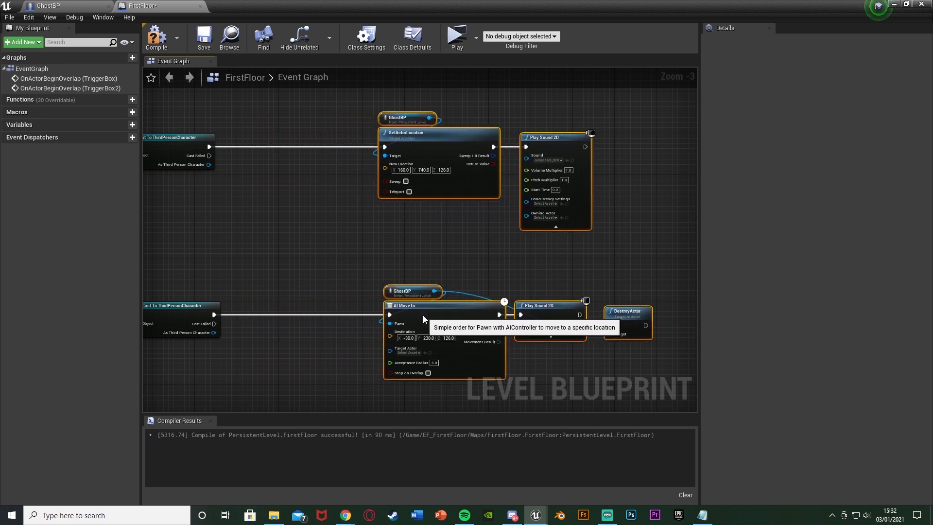
{"action": "left_click", "coordinate": [326, 264]}
Insert a Do Once node between the TriggerBox chain's cast and its SetActorLocation node.
{"action": "right_click_drag", "start_coordinate": [326, 264], "coordinate": [481, 304]}
{"action": "scroll", "coordinate": [481, 304], "scroll_direction": "up", "scroll_amount": 2}
{"action": "key", "text": "o"}
{"action": "left_click", "coordinate": [379, 132]}
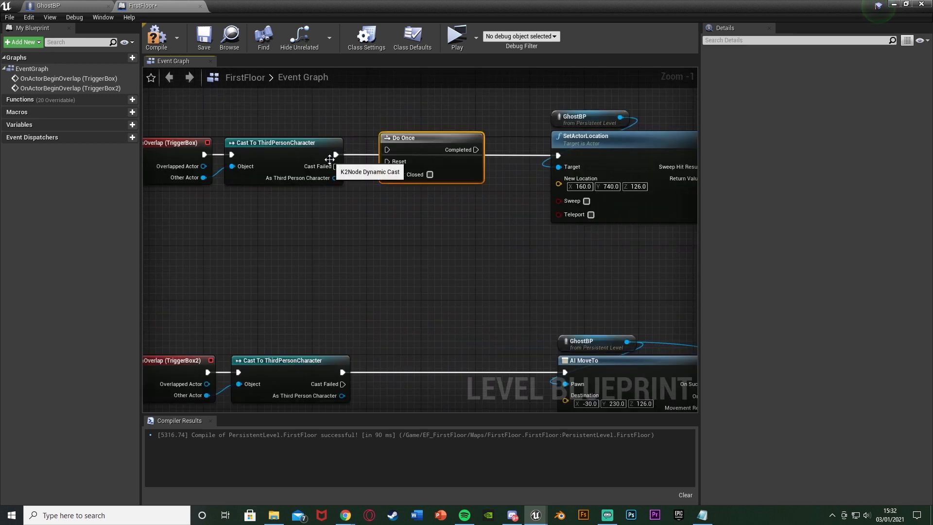
{"action": "left_click_drag", "start_coordinate": [335, 154], "coordinate": [391, 150]}
{"action": "left_click_drag", "start_coordinate": [406, 148], "coordinate": [559, 157]}
Paste a copy of the Do Once node into the TriggerBox2 chain and wire it between the cast and AI MoveTo.
{"action": "right_click_drag", "start_coordinate": [400, 335], "coordinate": [403, 263]}
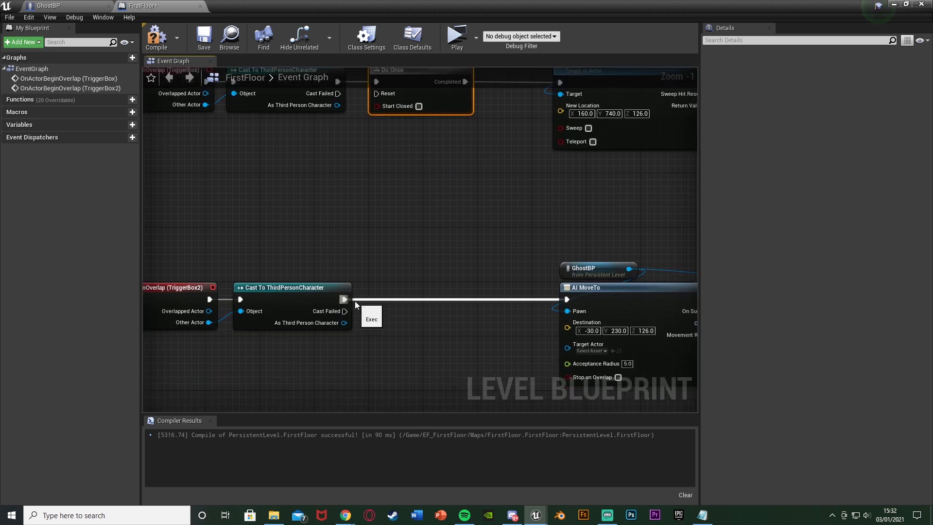
{"action": "key", "text": "ctrl+v"}
{"action": "left_click_drag", "start_coordinate": [346, 299], "coordinate": [400, 306]}
{"action": "left_click_drag", "start_coordinate": [417, 299], "coordinate": [394, 295]}
{"action": "left_click_drag", "start_coordinate": [465, 299], "coordinate": [567, 299]}
{"action": "left_click", "coordinate": [420, 264]}
Move the nodes following both Do Once nodes back together to close up the gap.
{"action": "scroll", "coordinate": [408, 273], "scroll_direction": "down", "scroll_amount": 2}
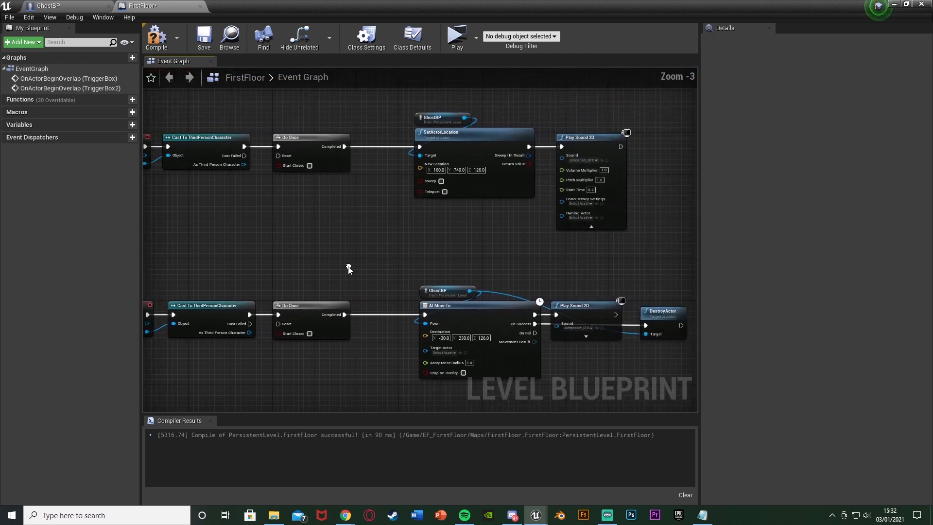
{"action": "left_click_drag", "start_coordinate": [410, 104], "coordinate": [591, 339]}
{"action": "left_click_drag", "start_coordinate": [467, 314], "coordinate": [424, 314]}
{"action": "left_click", "coordinate": [439, 247]}
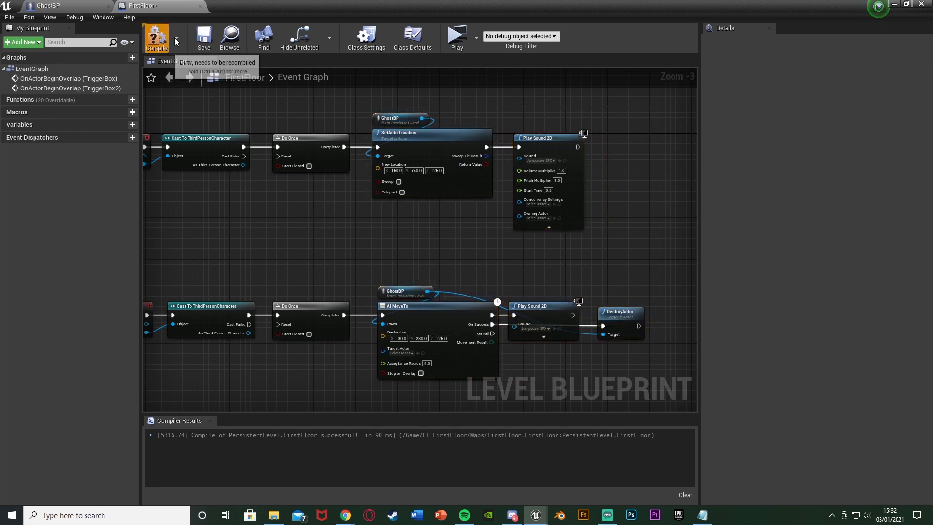
Compile and save the FirstFloor level blueprint, and look over both trigger chains.
{"action": "left_click", "coordinate": [157, 36]}
{"action": "left_click", "coordinate": [196, 38]}
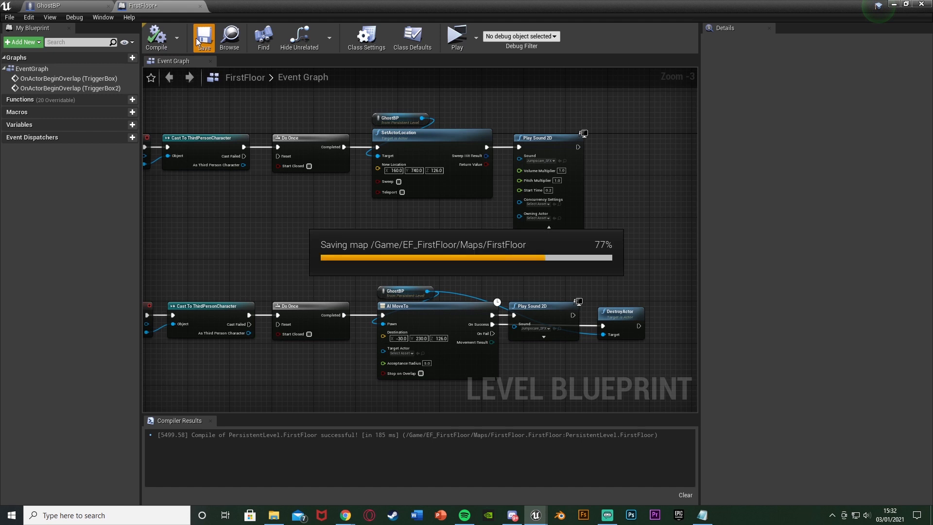
{"action": "scroll", "coordinate": [291, 148], "scroll_direction": "up", "scroll_amount": 2}
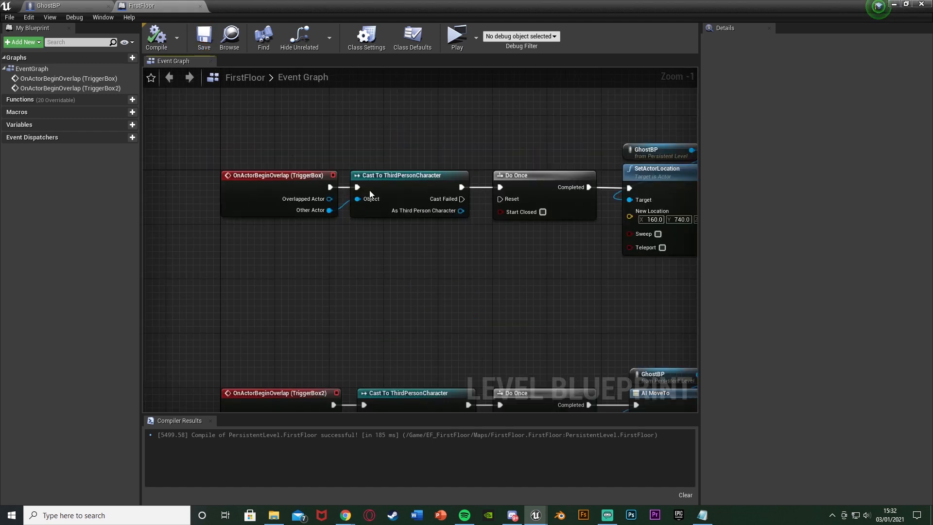
{"action": "right_click_drag", "start_coordinate": [407, 238], "coordinate": [297, 239]}
{"action": "scroll", "coordinate": [297, 239], "scroll_direction": "down", "scroll_amount": 2}
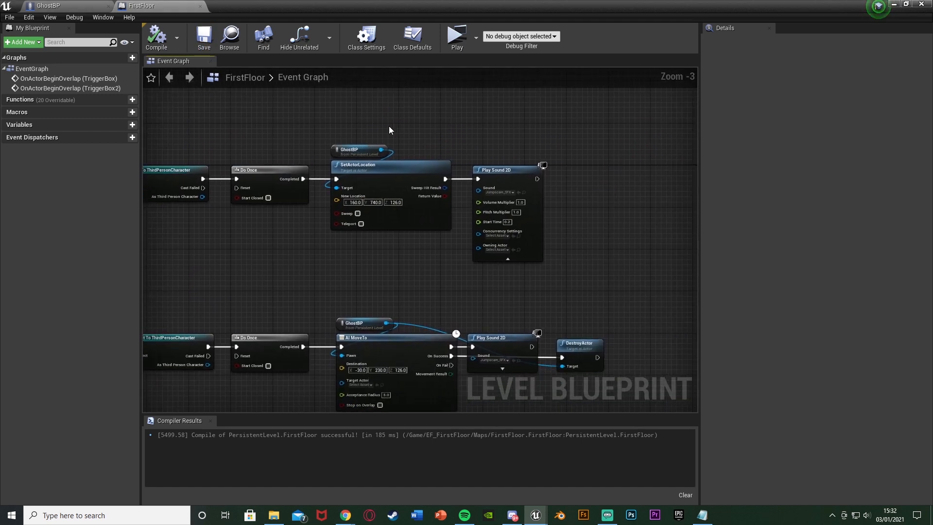
Review the TriggerBox and TriggerBox2 node chains in the FirstFloor level blueprint, and close the blueprint editor.
{"action": "left_click", "coordinate": [518, 260]}
{"action": "right_click_drag", "start_coordinate": [435, 280], "coordinate": [590, 163]}
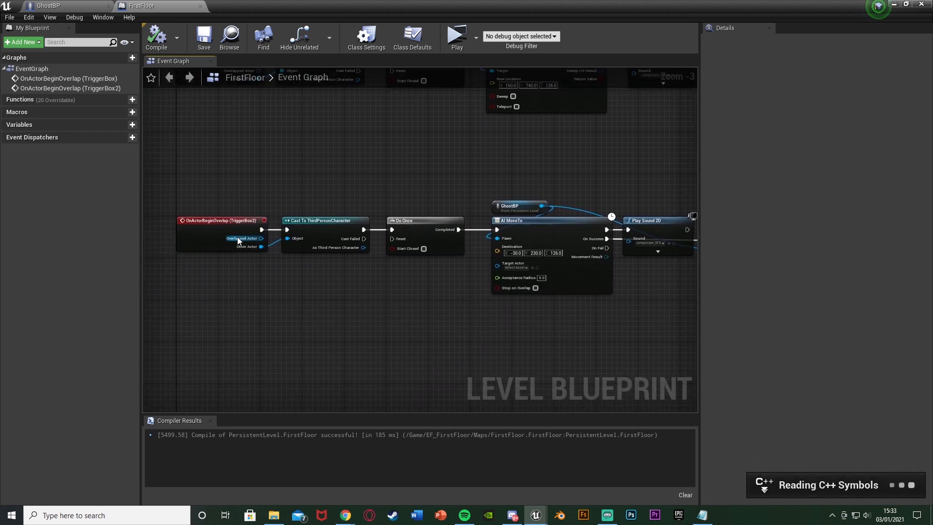
{"action": "right_click_drag", "start_coordinate": [479, 290], "coordinate": [322, 299]}
{"action": "left_click_drag", "start_coordinate": [348, 155], "coordinate": [473, 299]}
{"action": "left_click", "coordinate": [473, 299]}
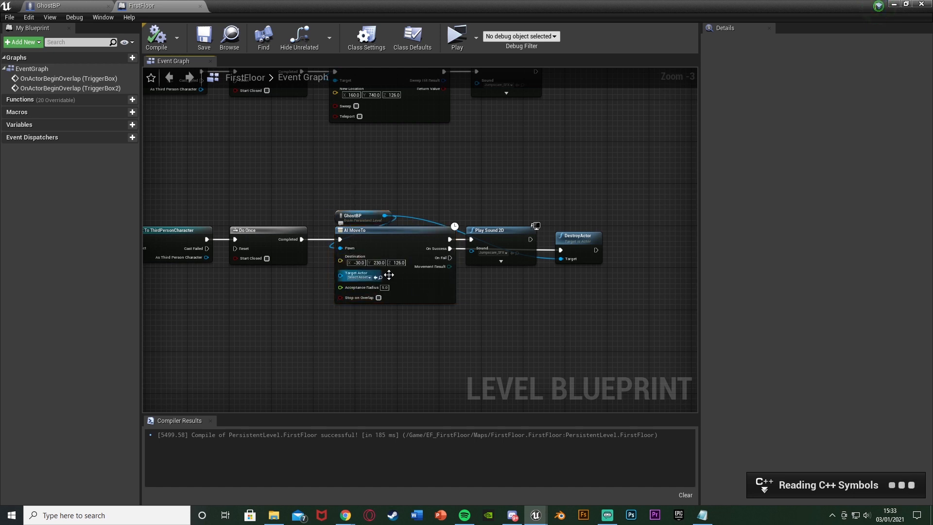
{"action": "right_click_drag", "start_coordinate": [514, 213], "coordinate": [393, 217]}
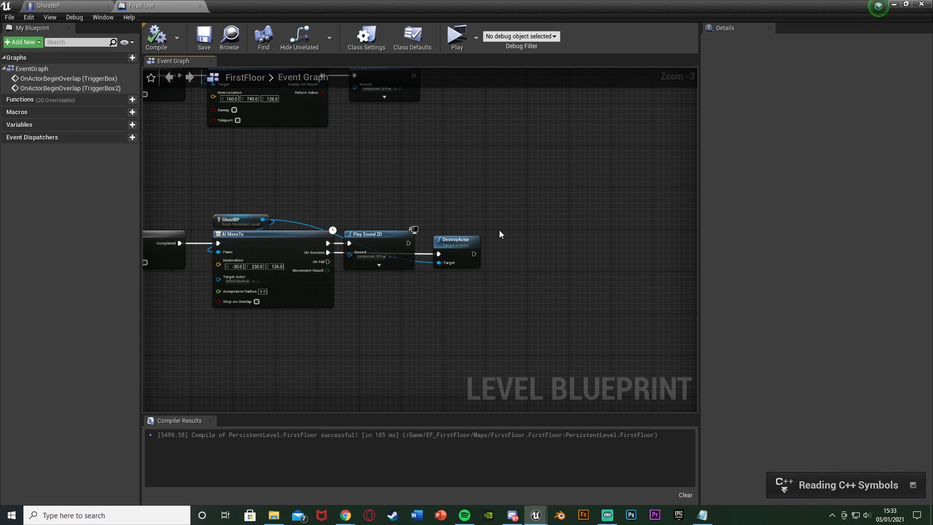
{"action": "right_click_drag", "start_coordinate": [499, 229], "coordinate": [506, 262]}
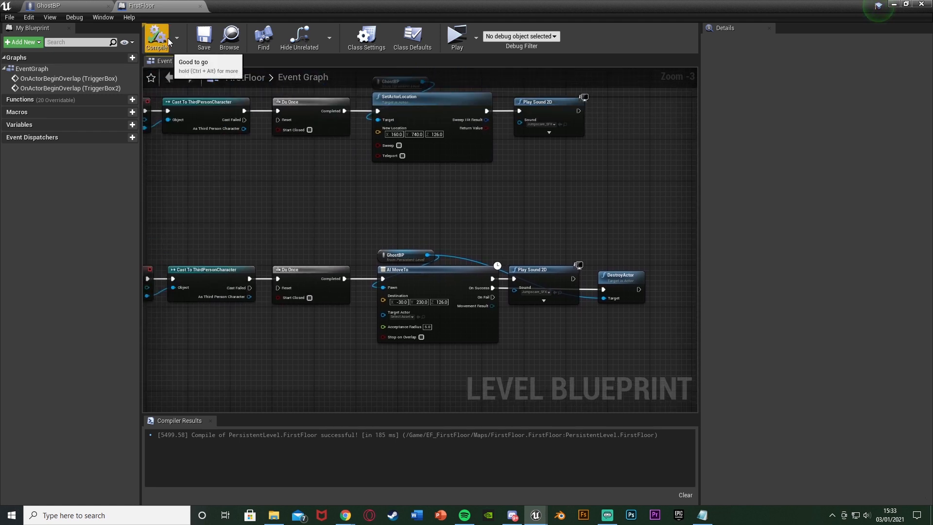
{"action": "left_click", "coordinate": [921, 4]}
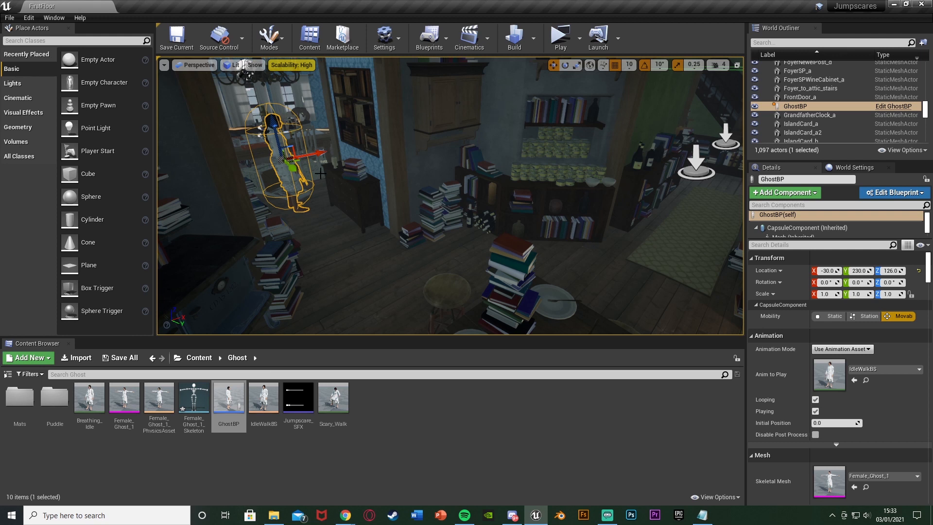
Place a Nav Mesh Bounds Volume in the level and move it into the kitchen at X -20, Y 710, Z 130.
{"action": "left_click", "coordinate": [27, 145]}
{"action": "left_click_drag", "start_coordinate": [97, 288], "coordinate": [624, 273]}
{"action": "right_click_drag", "start_coordinate": [624, 273], "coordinate": [704, 267]}
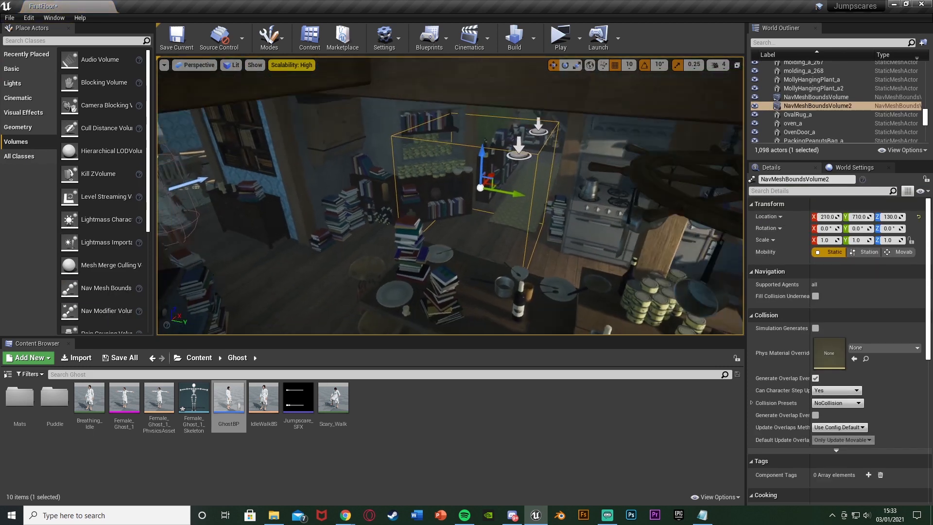
{"action": "right_click_drag", "start_coordinate": [379, 168], "coordinate": [344, 172]}
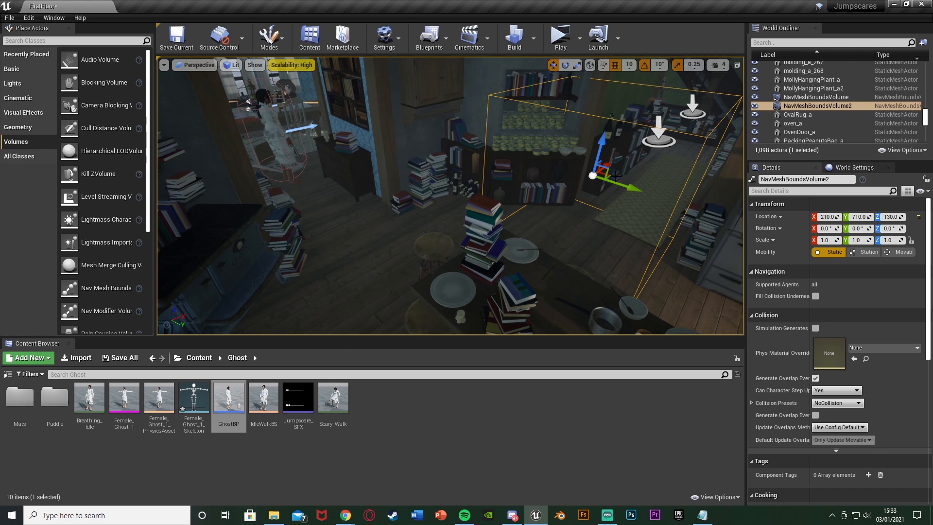
{"action": "left_click_drag", "start_coordinate": [608, 166], "coordinate": [478, 262]}
Scale the new nav mesh bounds volume to 3.75 in X and 7.75 in Y.
{"action": "key", "text": "space"}
{"action": "key", "text": "space"}
{"action": "key", "text": "s"}
{"action": "right_click_drag", "start_coordinate": [455, 222], "coordinate": [486, 223]}
{"action": "scroll", "coordinate": [455, 222], "scroll_direction": "up", "scroll_amount": 4}
{"action": "left_click_drag", "start_coordinate": [434, 209], "coordinate": [478, 229]}
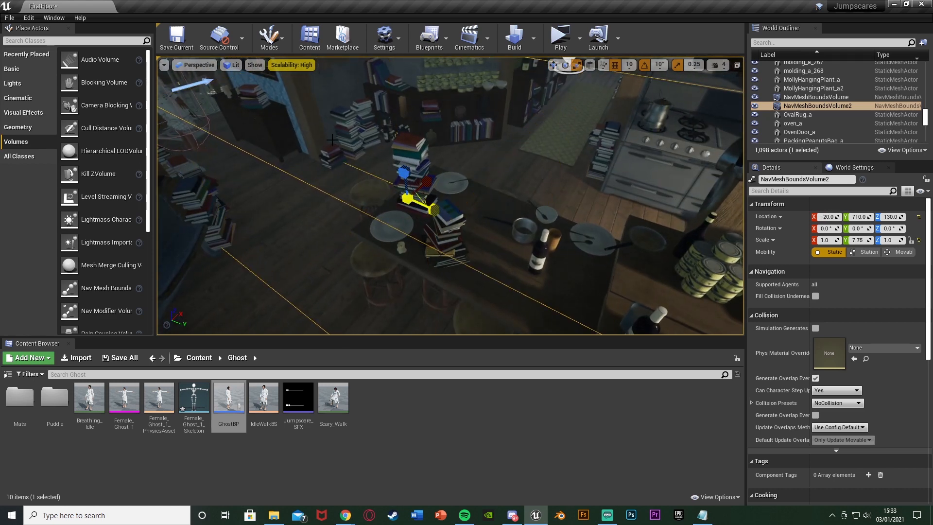
{"action": "mouse_move", "coordinate": [332, 139]}
{"action": "right_mouse_down"}
{"action": "mouse_move", "coordinate": [389, 158]}
{"action": "mouse_move", "coordinate": [327, 145]}
{"action": "right_mouse_up"}
{"action": "left_click_drag", "start_coordinate": [402, 192], "coordinate": [437, 184]}
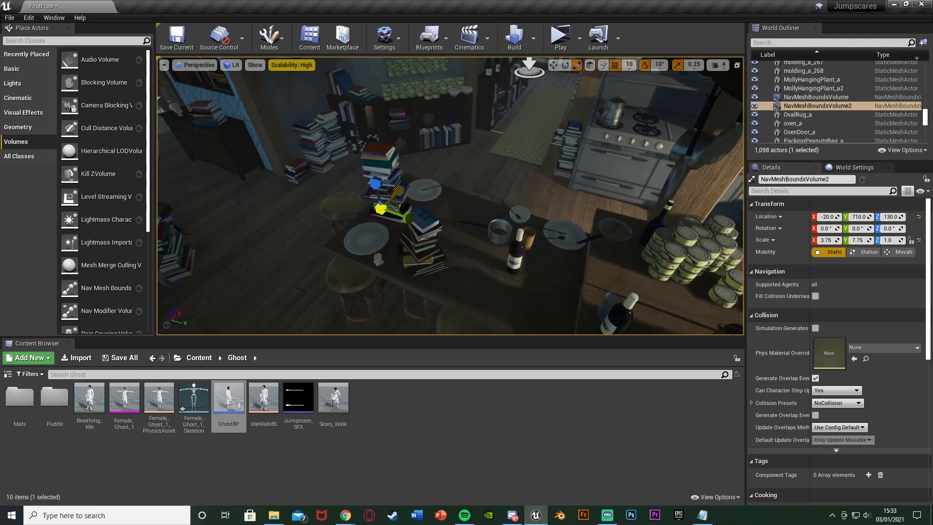
{"action": "key", "text": "w"}
{"action": "right_click_drag", "start_coordinate": [404, 190], "coordinate": [429, 204]}
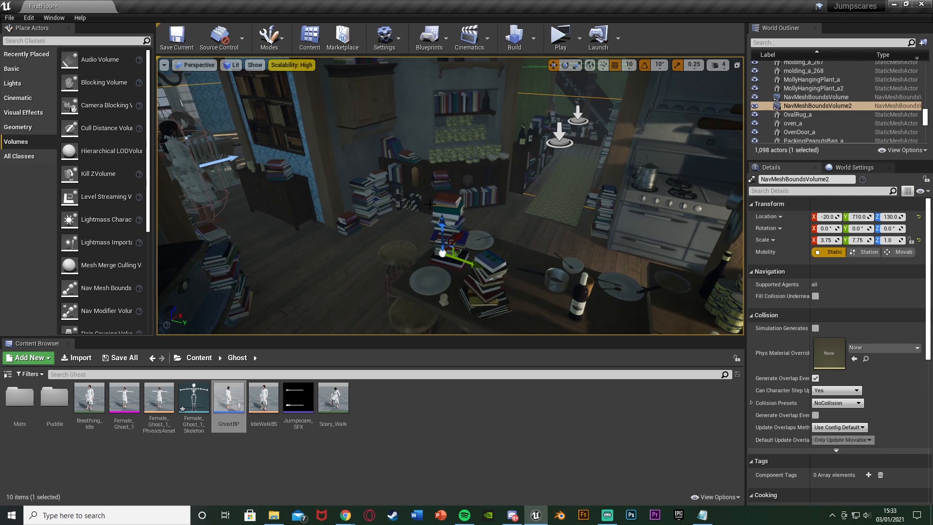
Show the navigation mesh to check its coverage between the ghost's spot and the hallway, and hide it again.
{"action": "right_click_drag", "start_coordinate": [429, 204], "coordinate": [456, 210]}
{"action": "key", "text": "p"}
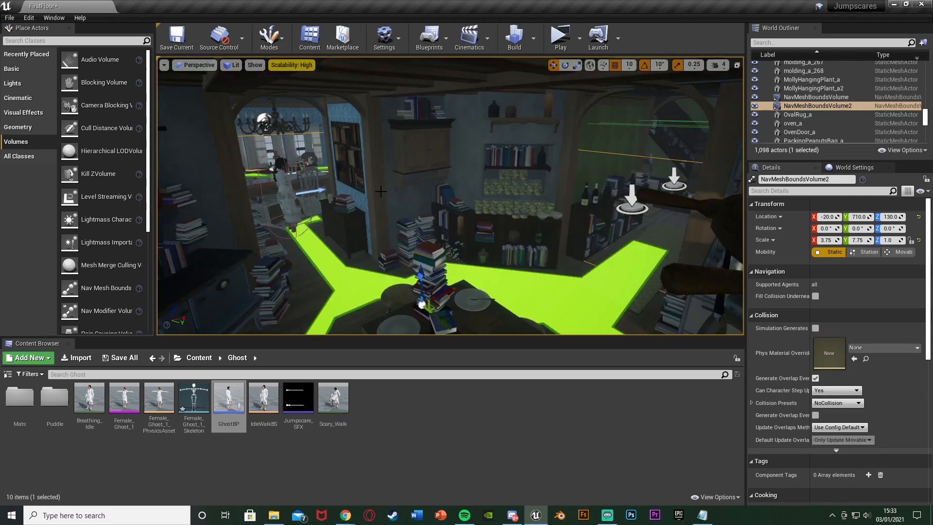
{"action": "right_click_drag", "start_coordinate": [381, 192], "coordinate": [551, 210]}
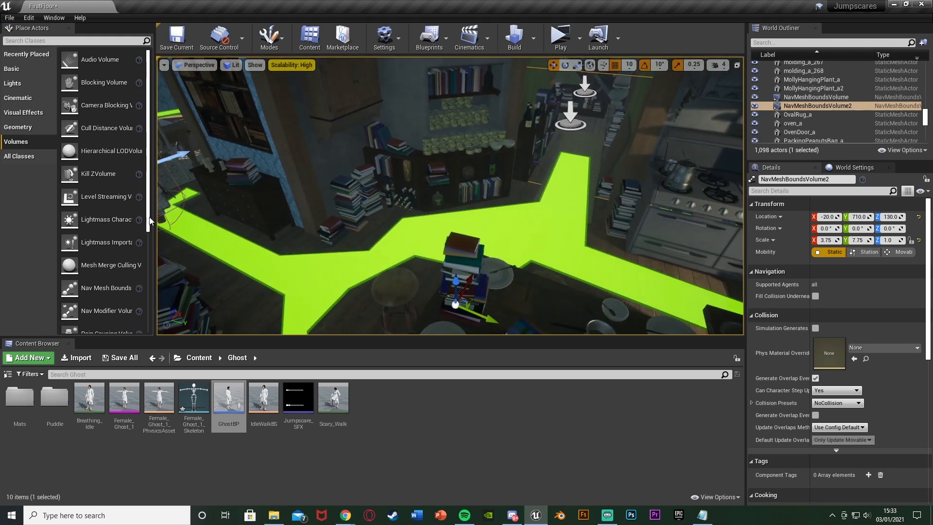
{"action": "right_click_drag", "start_coordinate": [254, 220], "coordinate": [216, 206]}
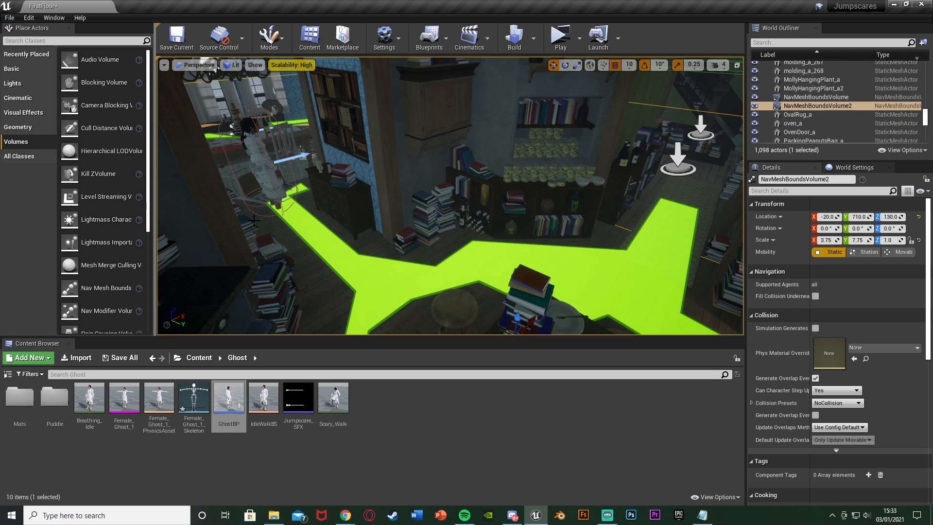
{"action": "key", "text": "p"}
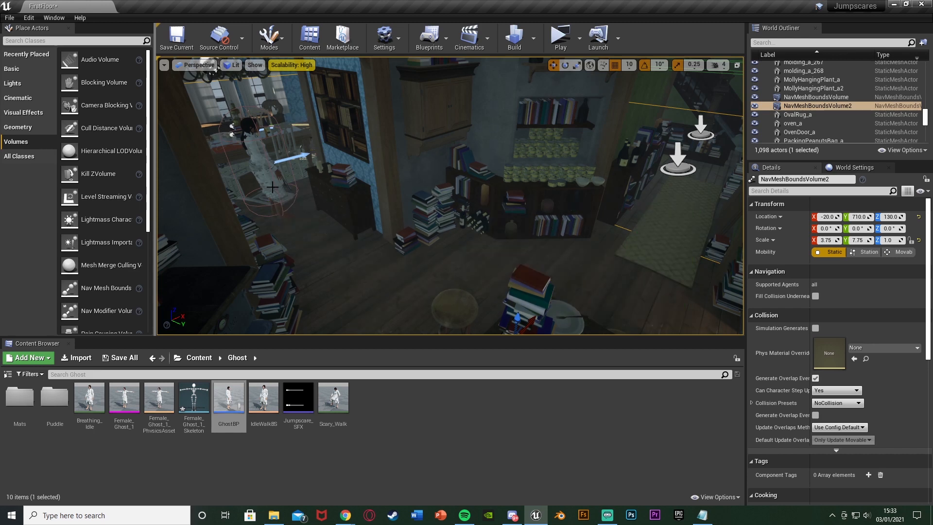
Move GhostBP out of the room to a spot outside the house's exterior wall and deselect it.
{"action": "left_click", "coordinate": [291, 194]}
{"action": "left_click_drag", "start_coordinate": [276, 177], "coordinate": [448, 317]}
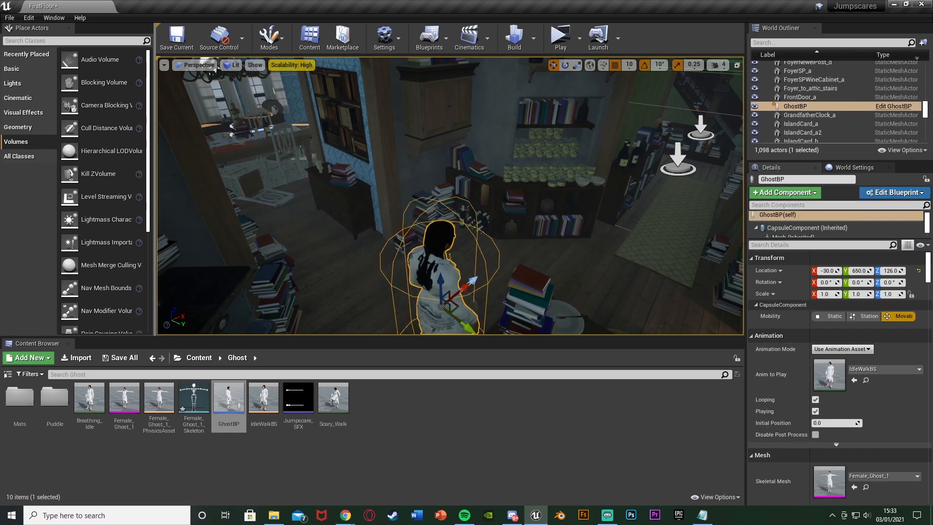
{"action": "key", "text": "s"}
{"action": "right_click_drag", "start_coordinate": [448, 317], "coordinate": [379, 272]}
{"action": "key", "text": "w"}
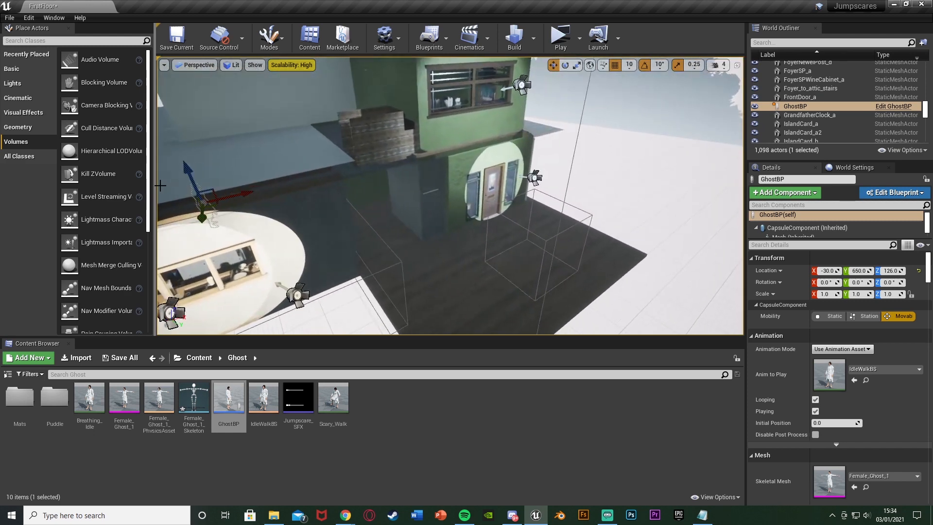
{"action": "left_click_drag", "start_coordinate": [201, 220], "coordinate": [225, 272]}
{"action": "left_click_drag", "start_coordinate": [204, 209], "coordinate": [390, 233]}
{"action": "key", "text": "d"}
{"action": "right_click_drag", "start_coordinate": [390, 234], "coordinate": [422, 231]}
{"action": "key", "text": "w"}
{"action": "key", "text": "Escape"}
{"action": "key", "text": "a"}
{"action": "key", "text": "s"}
{"action": "key", "text": "w"}
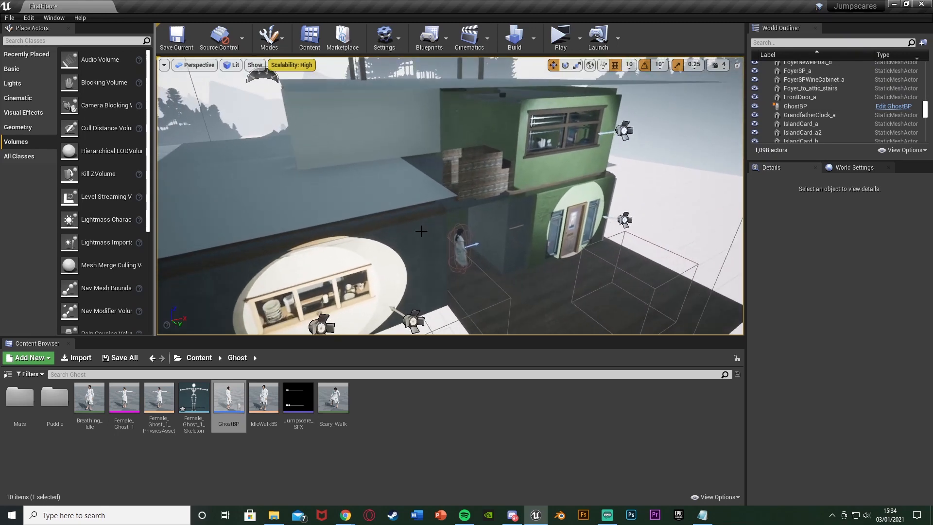
Start a play session from the oval rug near the front door.
{"action": "left_click", "coordinate": [560, 37]}
{"action": "right_click_drag", "start_coordinate": [519, 254], "coordinate": [469, 267]}
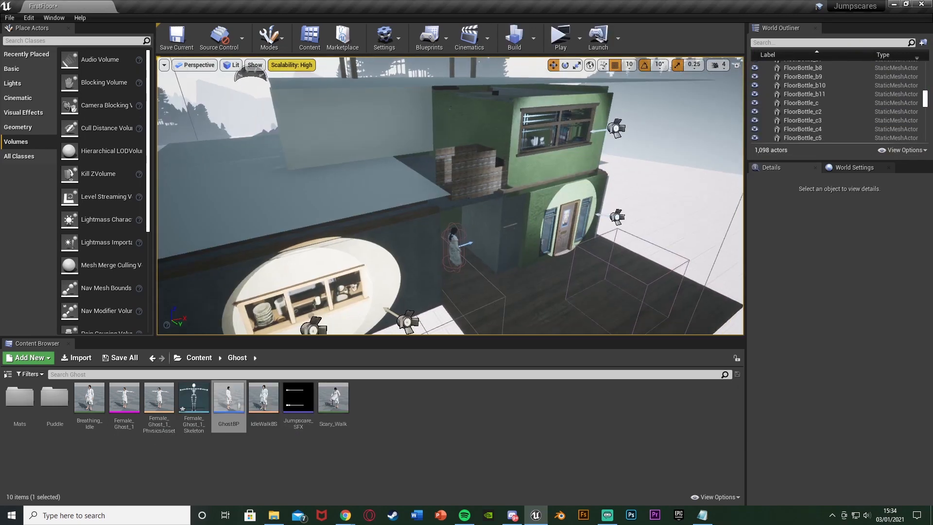
{"action": "key", "text": "w"}
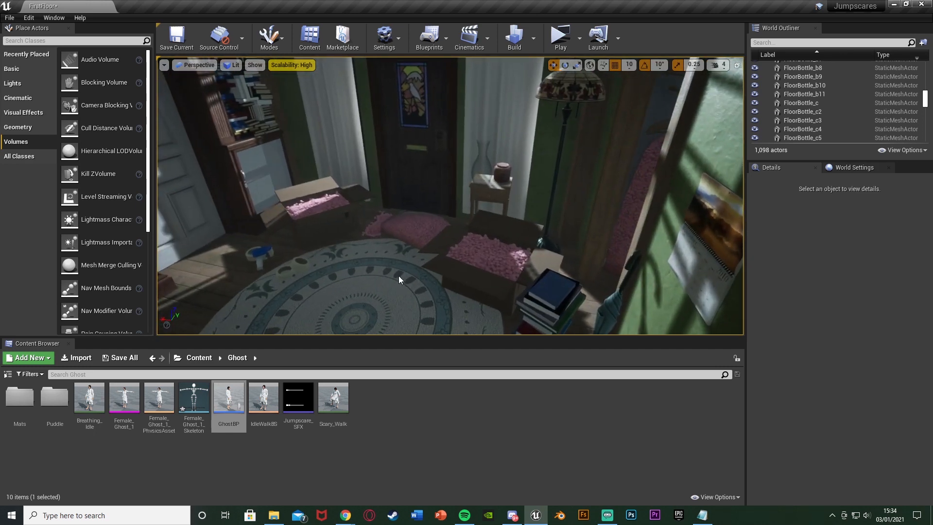
{"action": "right_click", "coordinate": [398, 276]}
{"action": "left_click", "coordinate": [422, 476]}
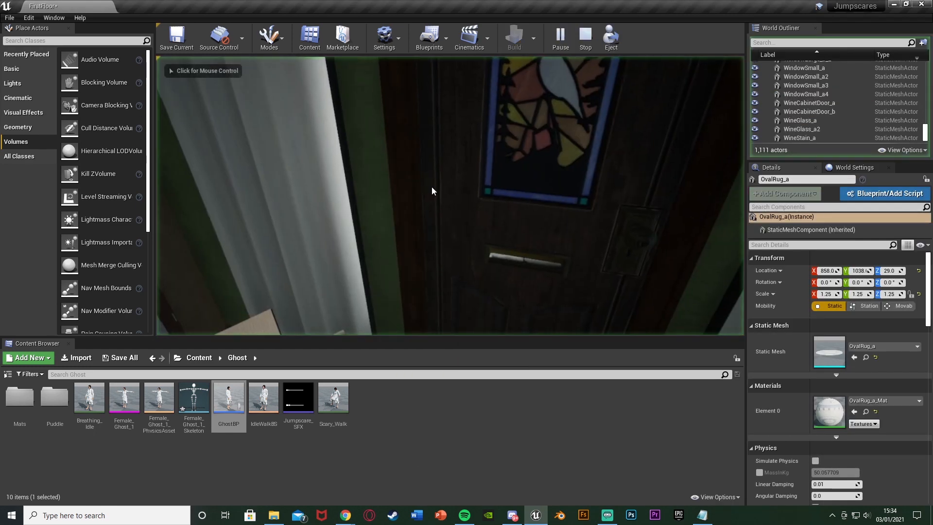
Walk through the hallway into the kitchen to test the ghost jumpscare, and end the play session.
{"action": "left_click", "coordinate": [432, 190]}
{"action": "key", "text": "w"}
{"action": "key", "text": "w"}
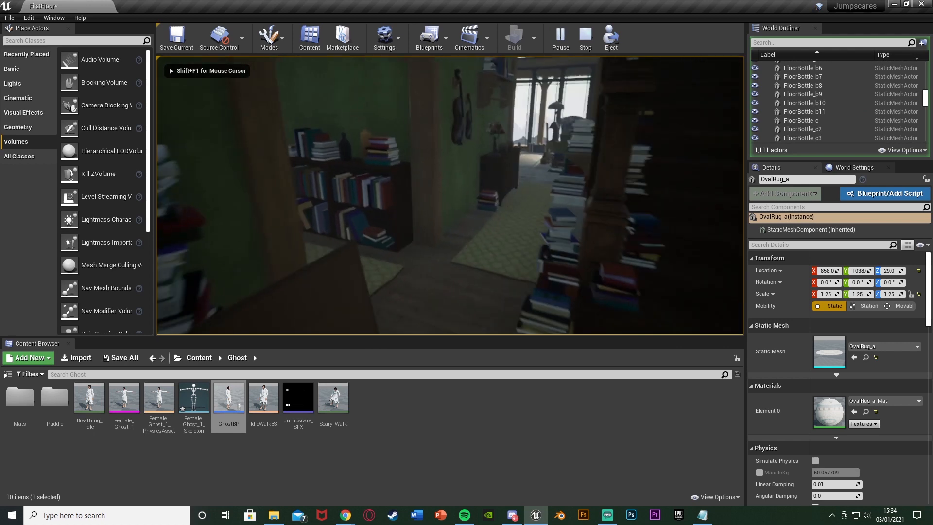
{"action": "key", "text": "w"}
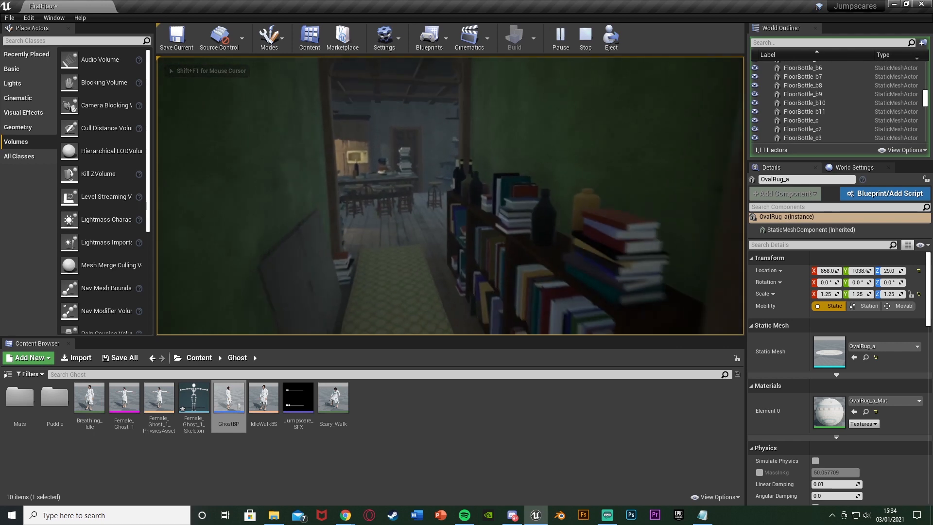
{"action": "key", "text": "w"}
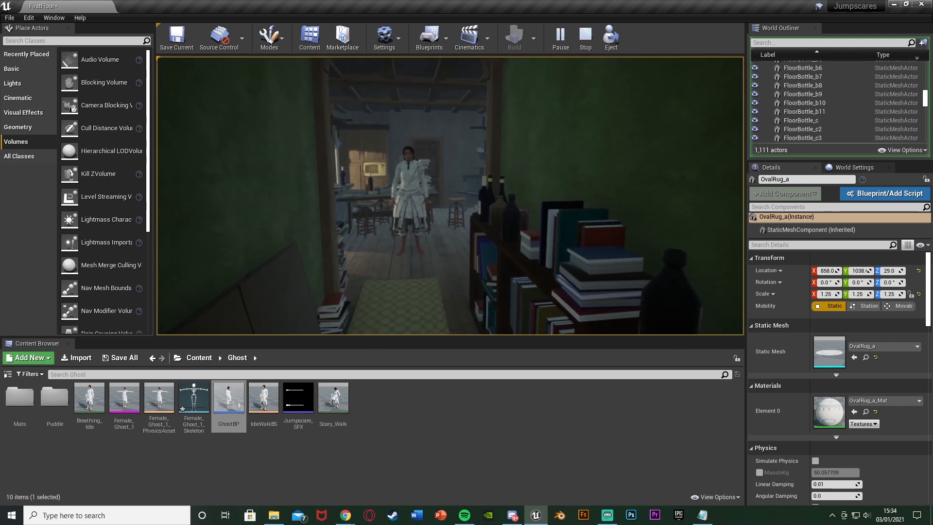
{"action": "key", "text": "w"}
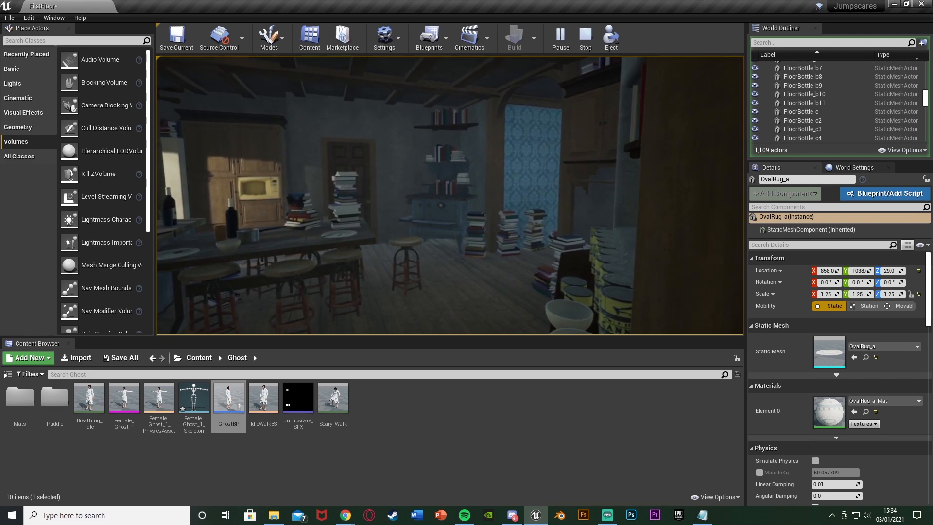
{"action": "key", "text": "w"}
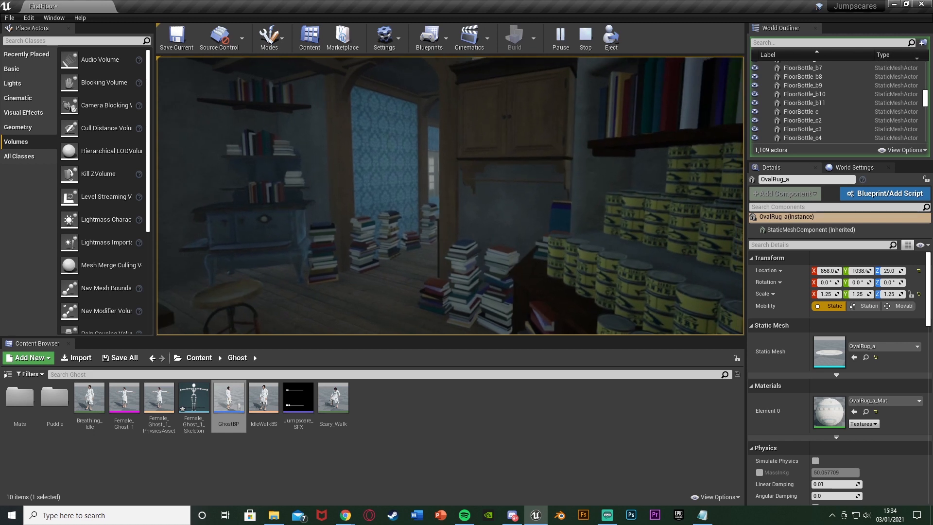
{"action": "key", "text": "Escape"}
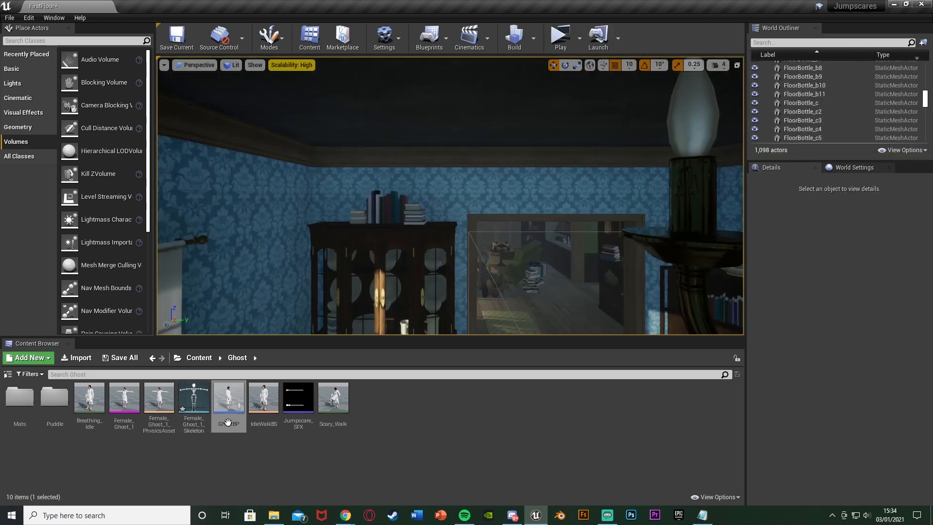
Open GhostBP from the Ghost folder in the full Blueprint editor, and return to the FirstFloor level.
{"action": "left_click", "coordinate": [200, 362]}
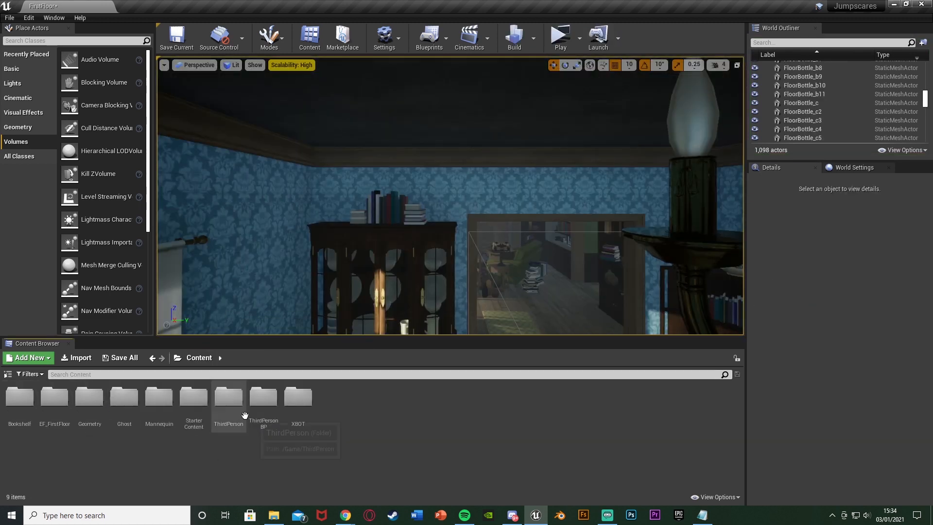
{"action": "double_click", "coordinate": [124, 398]}
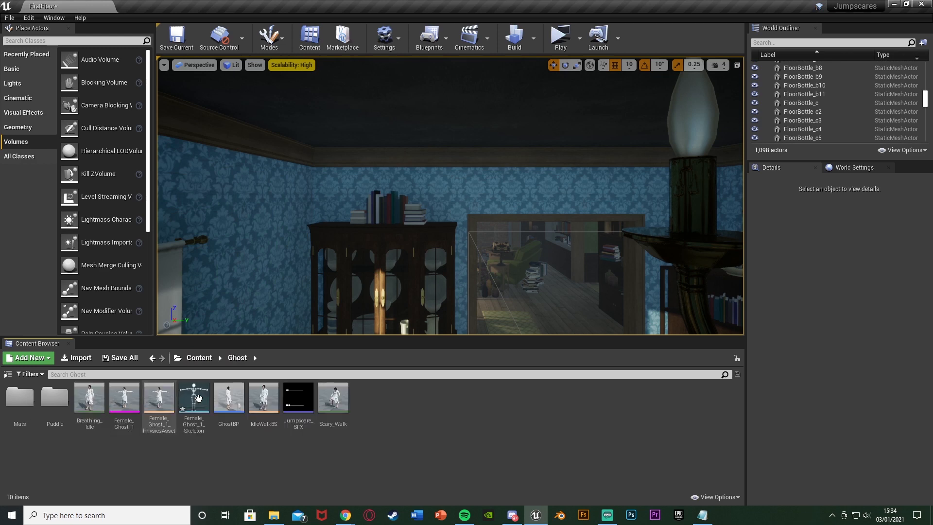
{"action": "double_click", "coordinate": [209, 396]}
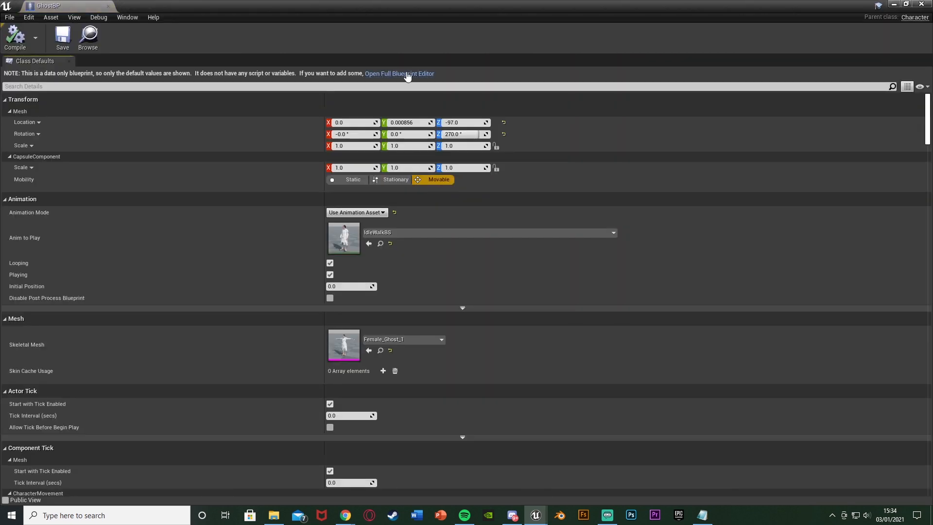
{"action": "left_click", "coordinate": [407, 73]}
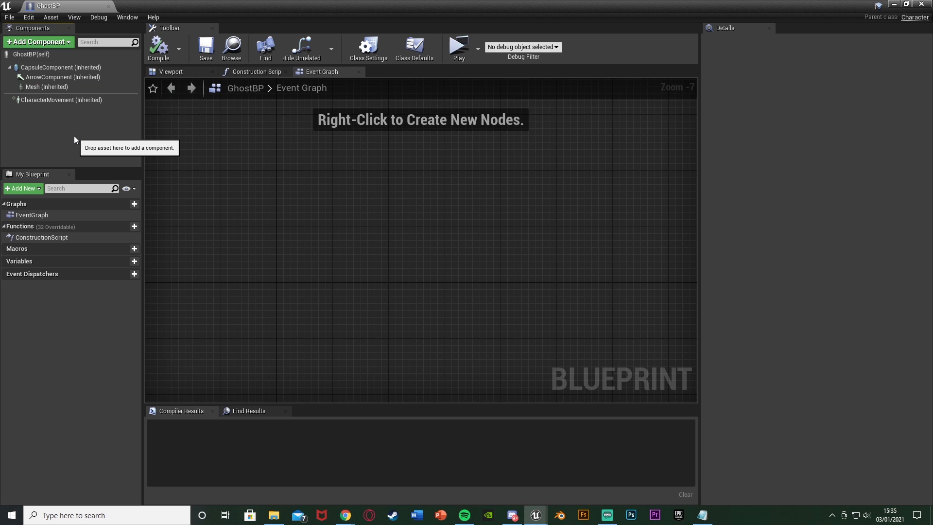
{"action": "left_click", "coordinate": [893, 4]}
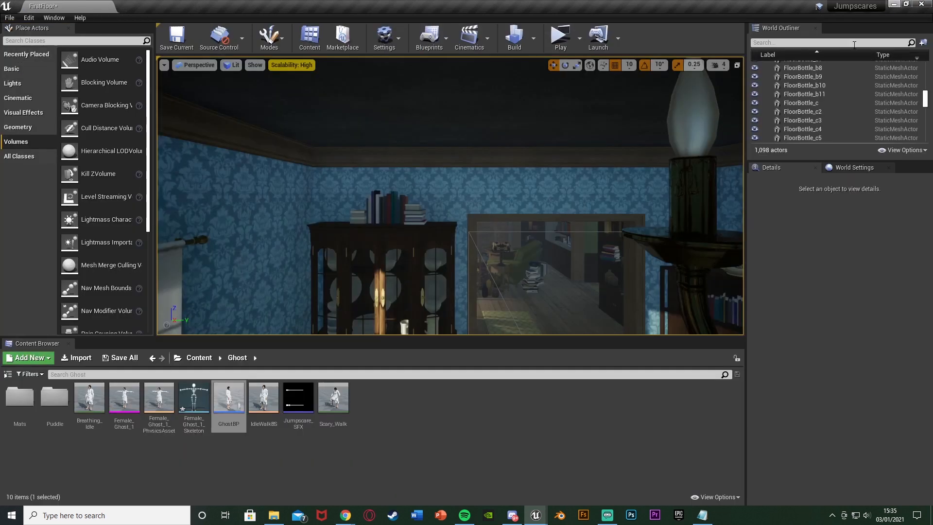
Create an Animation Blueprint for the ghost's skeleton in the Ghost folder, name it GhostAnimBP, and open it.
{"action": "right_click", "coordinate": [352, 460]}
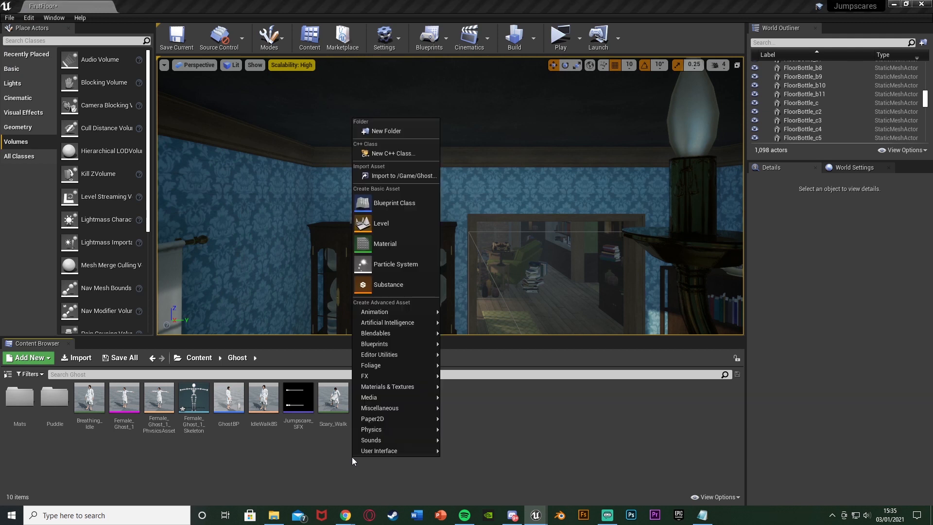
{"action": "mouse_move", "coordinate": [417, 367]}
{"action": "mouse_move", "coordinate": [420, 311]}
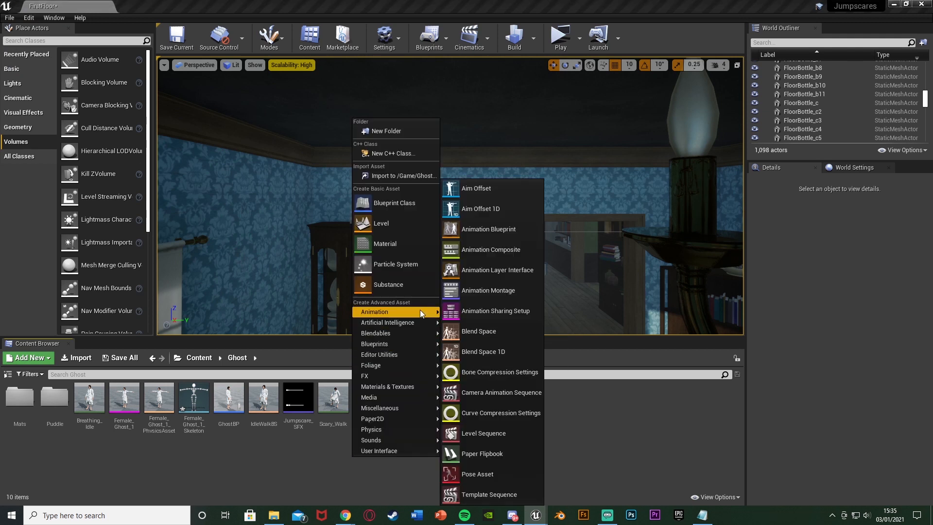
{"action": "left_click", "coordinate": [506, 235]}
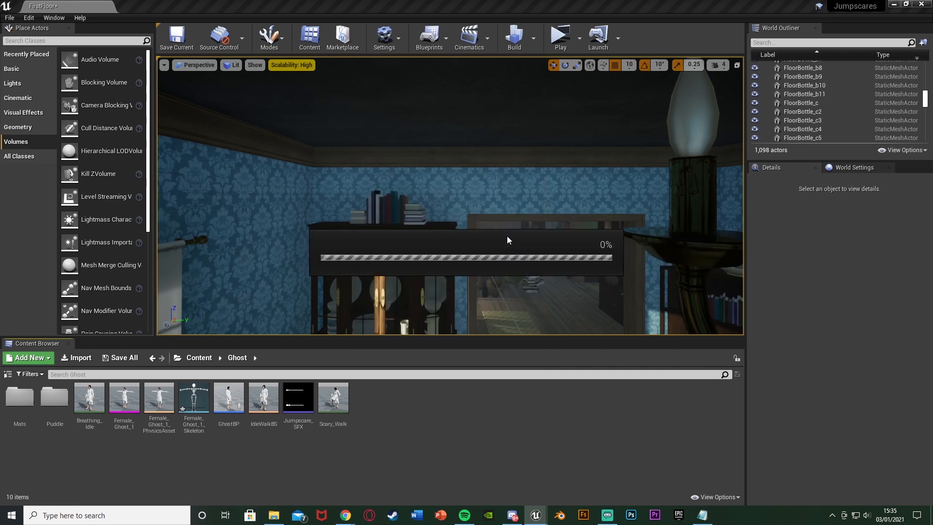
{"action": "left_click", "coordinate": [425, 309]}
{"action": "left_click", "coordinate": [503, 419]}
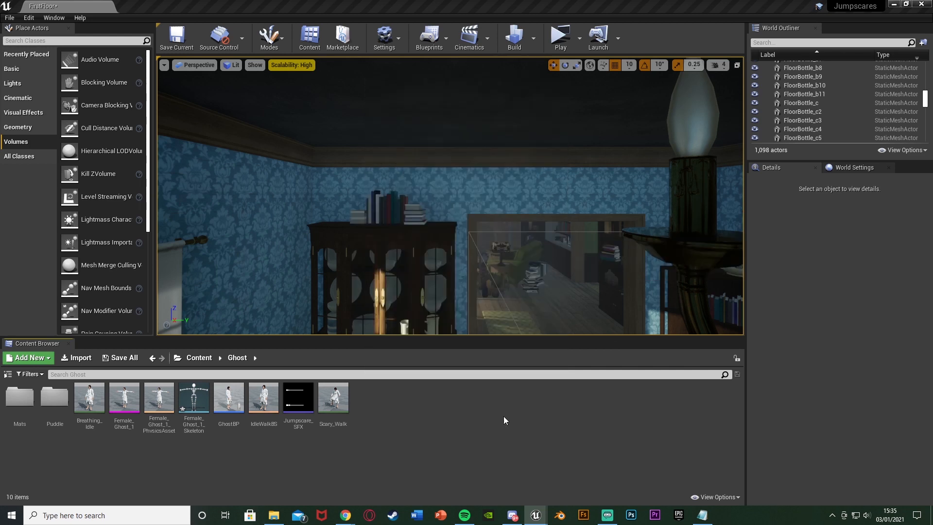
{"action": "type", "text": "Gh"}
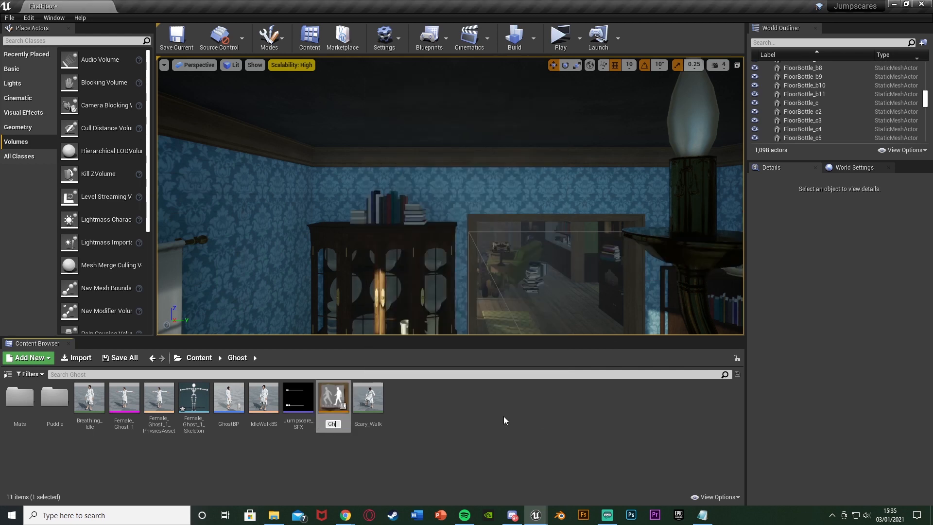
{"action": "type", "text": "ostAnimBP"}
{"action": "key", "text": "Return"}
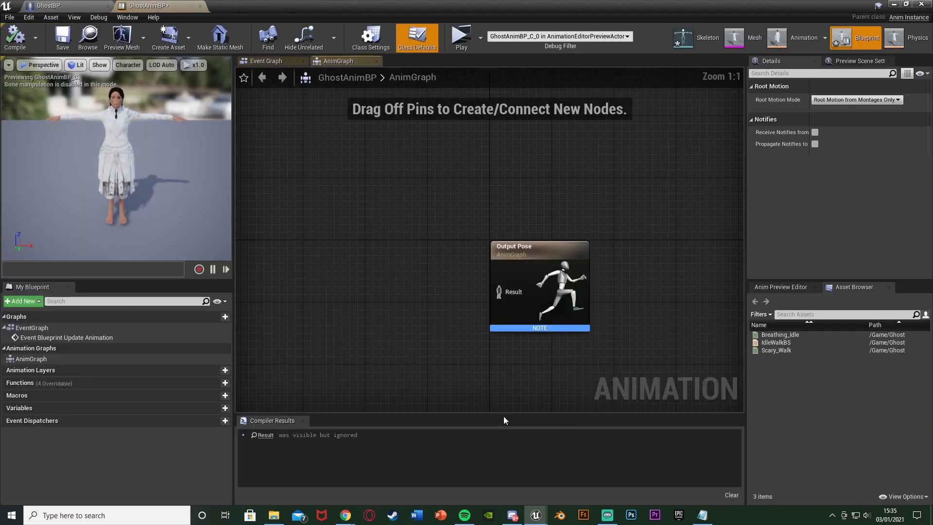
Add the IdleWalkBS blend space to GhostAnimBP's AnimGraph and connect it to the Output Pose result.
{"action": "right_click_drag", "start_coordinate": [522, 284], "coordinate": [565, 272]}
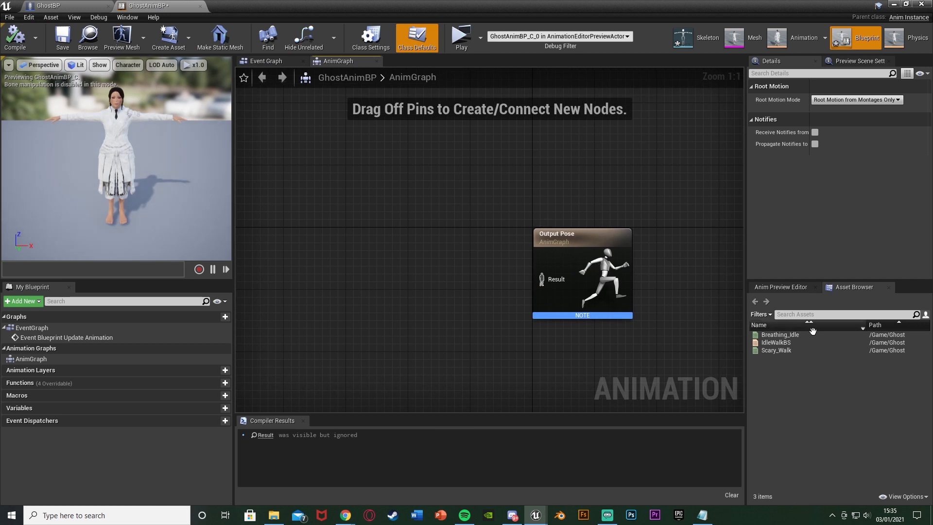
{"action": "left_click_drag", "start_coordinate": [777, 343], "coordinate": [444, 267]}
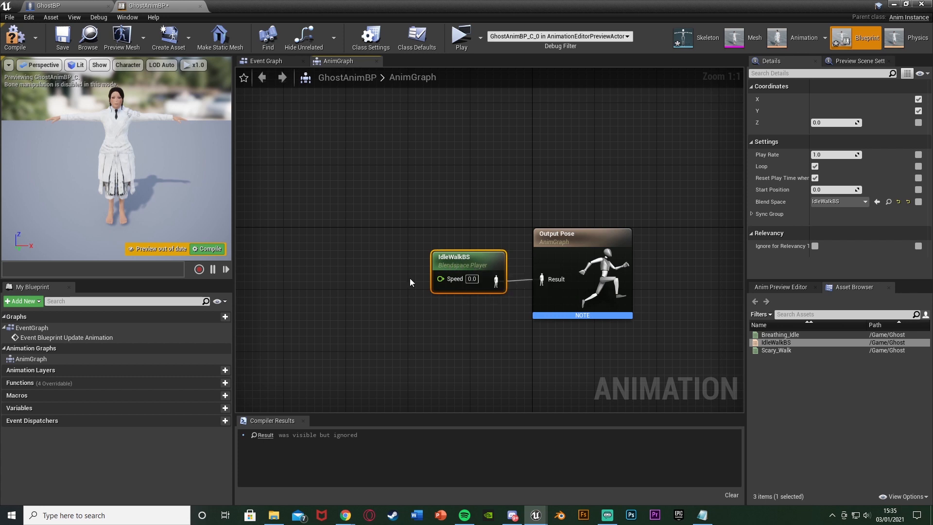
{"action": "left_click", "coordinate": [64, 6]}
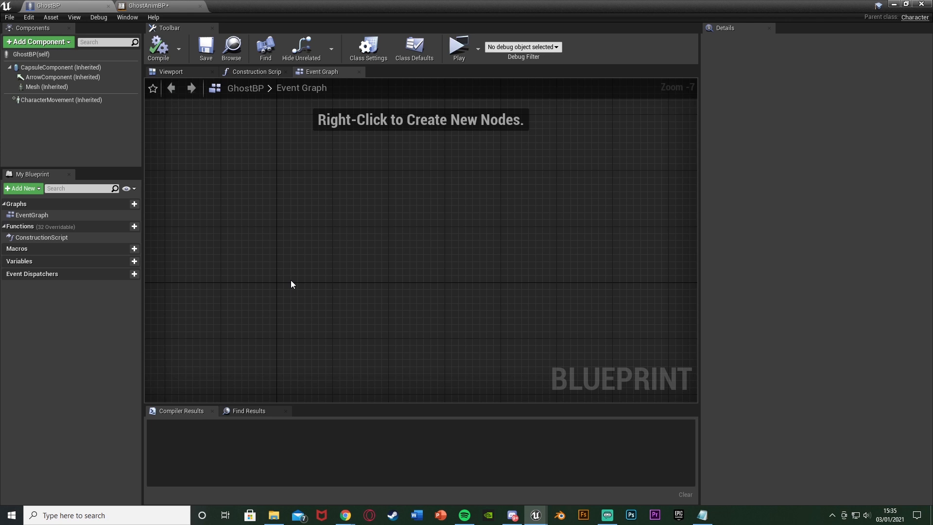
{"action": "left_click", "coordinate": [181, 6]}
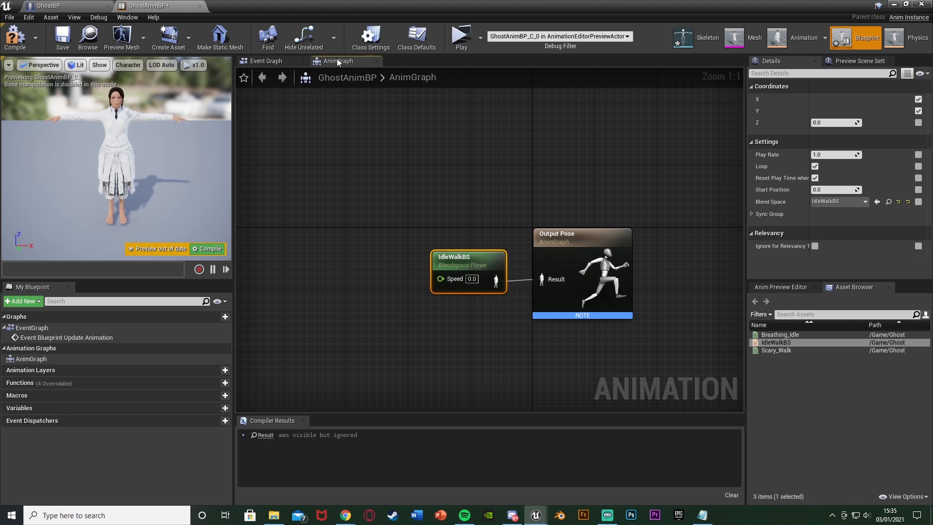
In GhostAnimBP's Event Graph, cast Try Get Pawn Owner to GhostBP and run the cast from Event Blueprint Update Animation.
{"action": "left_click", "coordinate": [269, 64]}
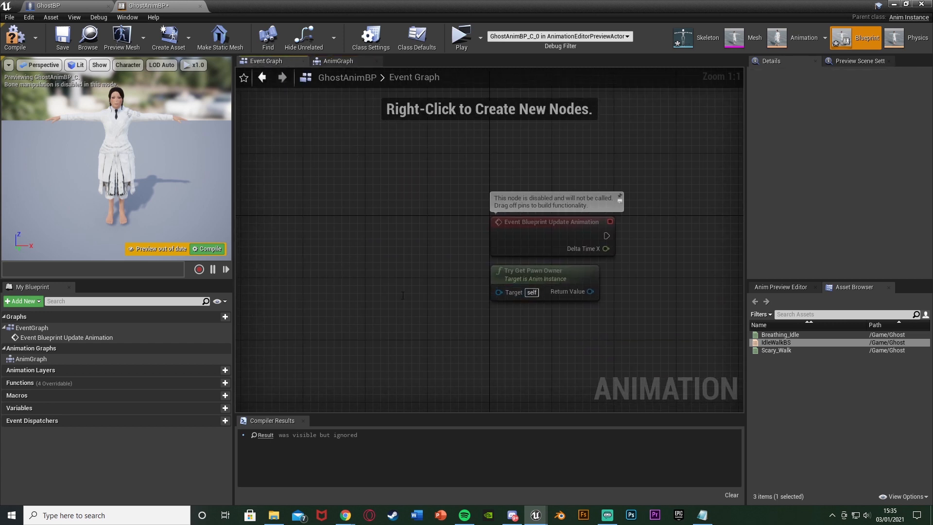
{"action": "right_click_drag", "start_coordinate": [484, 301], "coordinate": [305, 309]}
{"action": "left_click_drag", "start_coordinate": [412, 298], "coordinate": [491, 244]}
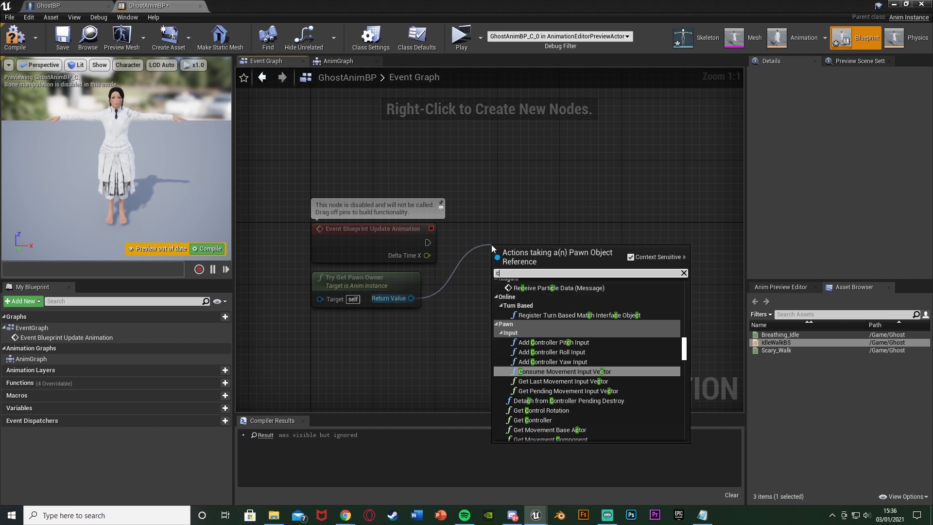
{"action": "type", "text": "cast to"}
{"action": "key", "text": "Return"}
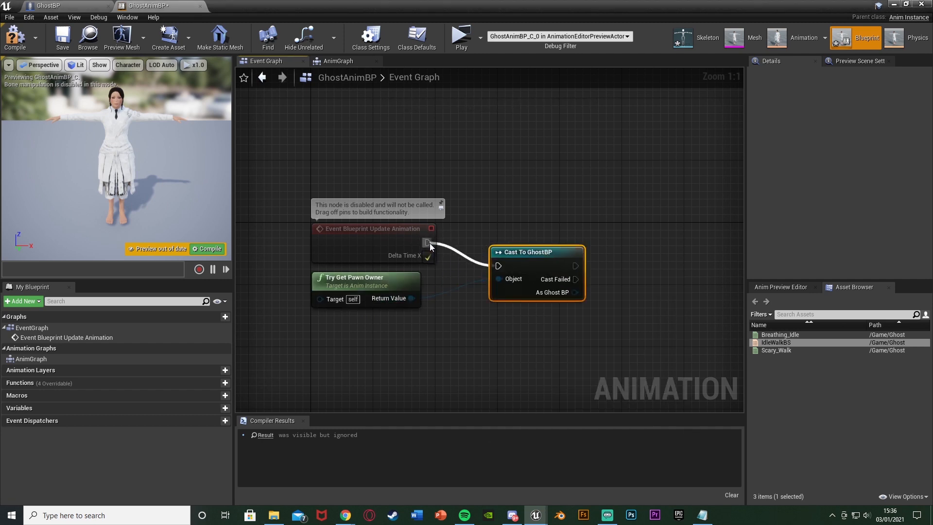
{"action": "left_click_drag", "start_coordinate": [430, 243], "coordinate": [430, 243]}
{"action": "left_click_drag", "start_coordinate": [531, 252], "coordinate": [508, 228]}
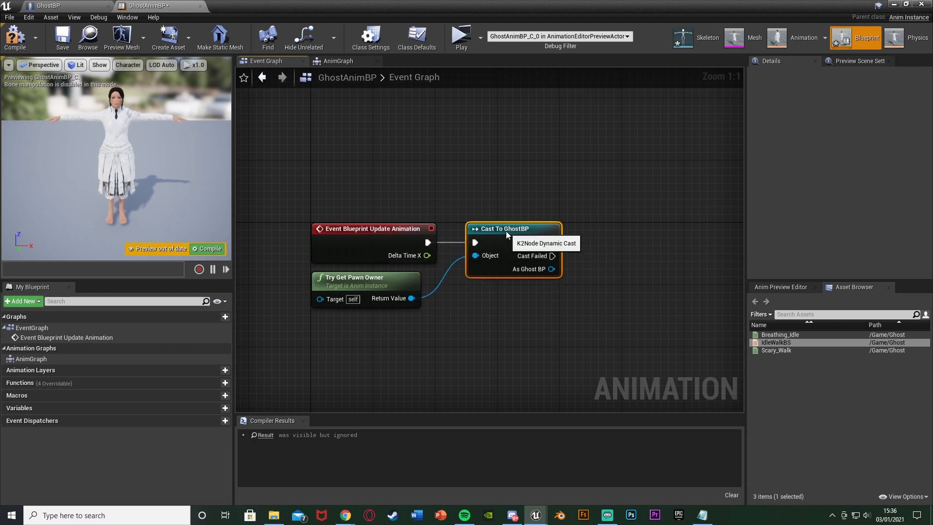
Get the velocity of the As Ghost BP output and feed it into a VectorLength node beside it.
{"action": "right_click_drag", "start_coordinate": [506, 231], "coordinate": [345, 238]}
{"action": "left_click_drag", "start_coordinate": [390, 276], "coordinate": [427, 276]}
{"action": "type", "text": "get ve"}
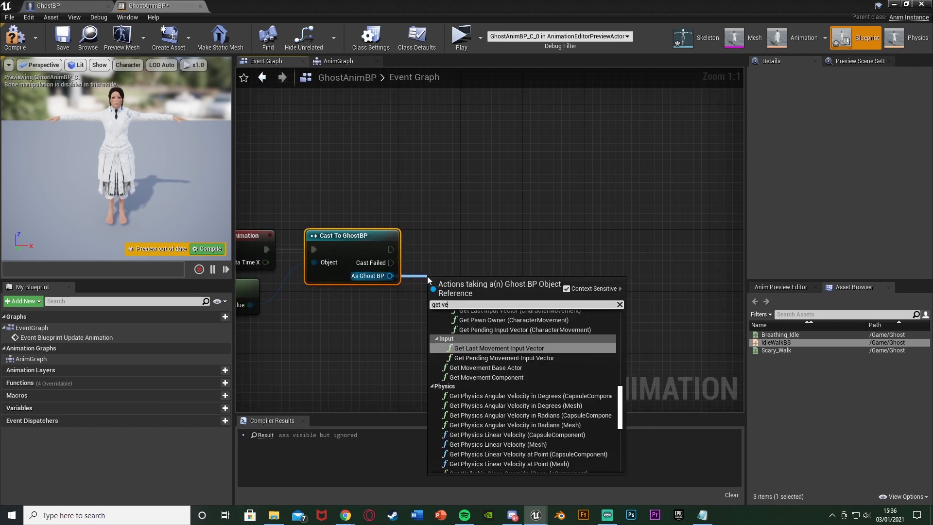
{"action": "type", "text": "loc"}
{"action": "key", "text": "Return"}
{"action": "right_click_drag", "start_coordinate": [557, 326], "coordinate": [465, 345]}
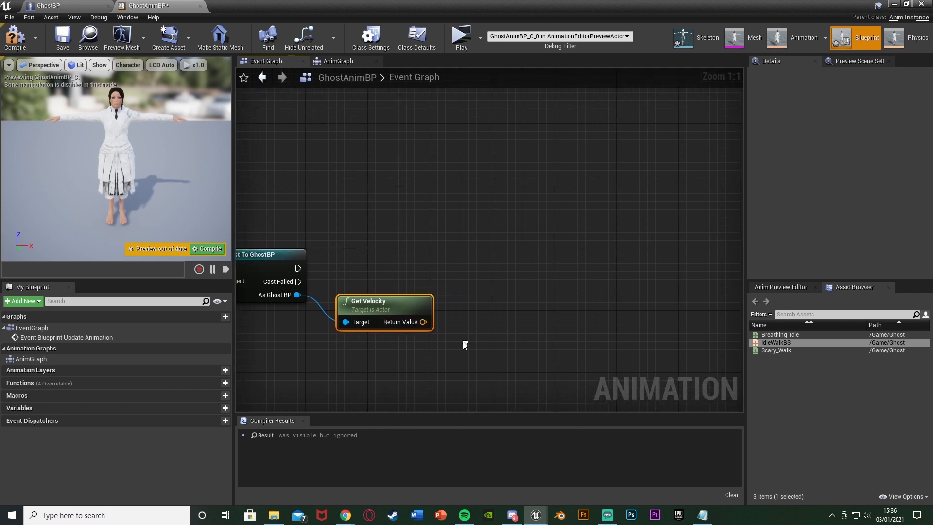
{"action": "left_click_drag", "start_coordinate": [451, 322], "coordinate": [451, 323]}
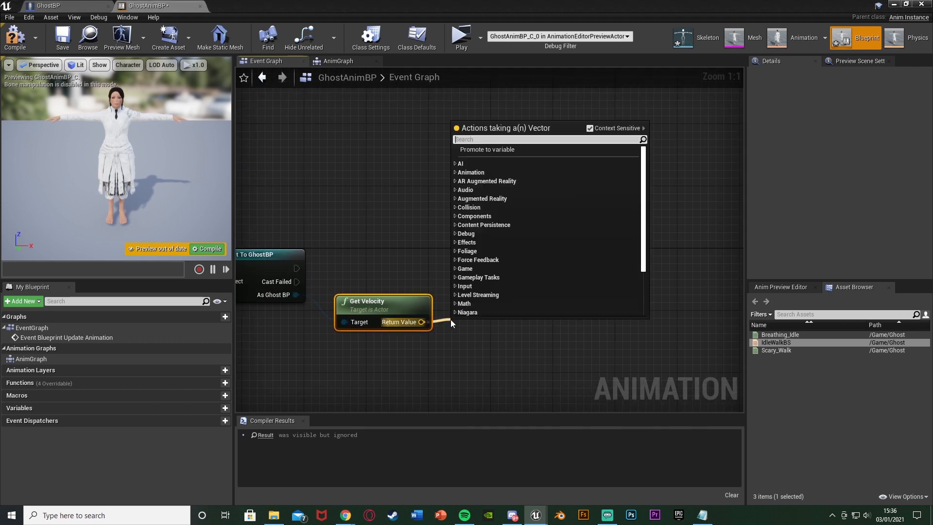
{"action": "type", "text": "vectorleg"}
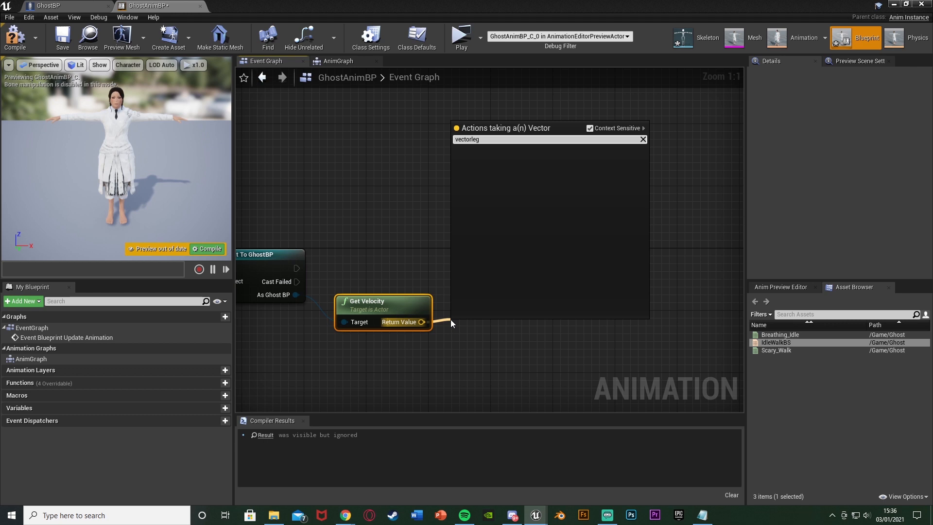
{"action": "key", "text": "Return"}
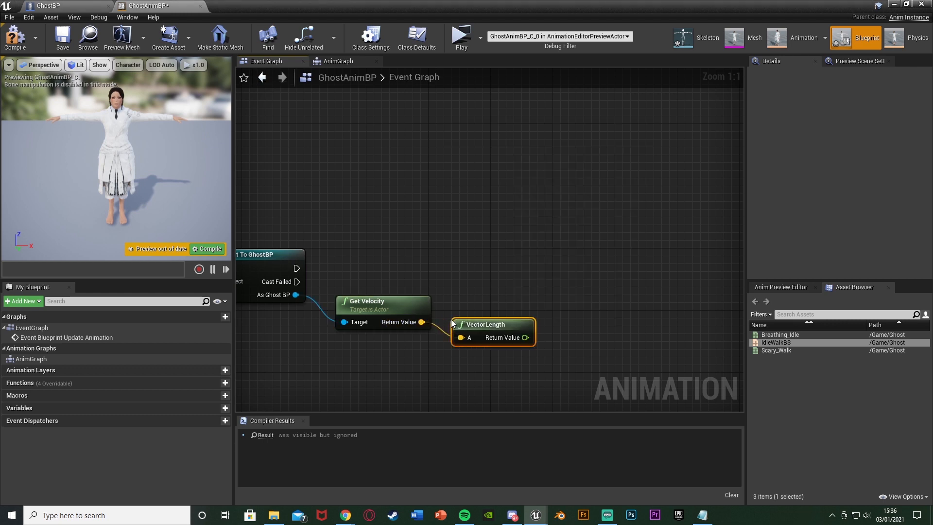
{"action": "scroll", "coordinate": [481, 325], "scroll_direction": "down", "scroll_amount": 2}
{"action": "left_click_drag", "start_coordinate": [481, 325], "coordinate": [482, 314]}
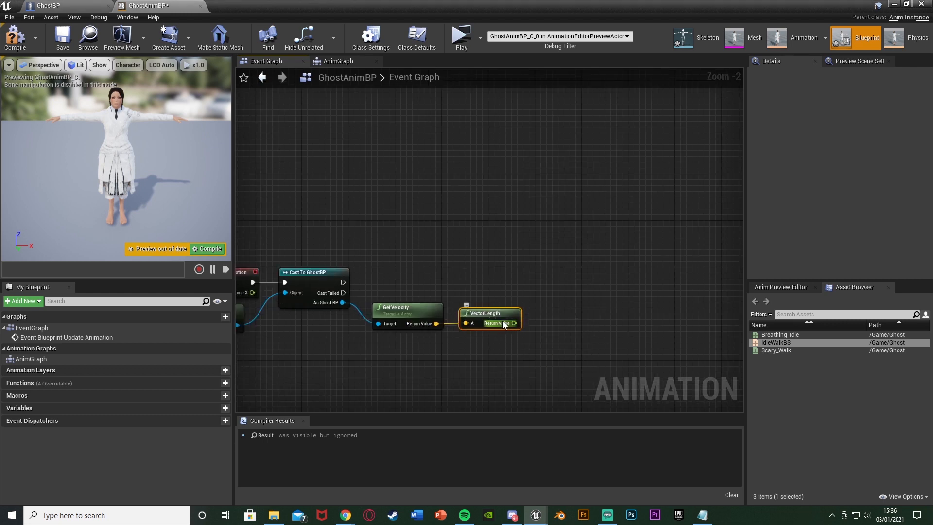
Promote the VectorLength result to a float variable named Speed and run its Set node after the GhostBP cast.
{"action": "right_click", "coordinate": [513, 323]}
{"action": "left_click", "coordinate": [528, 334]}
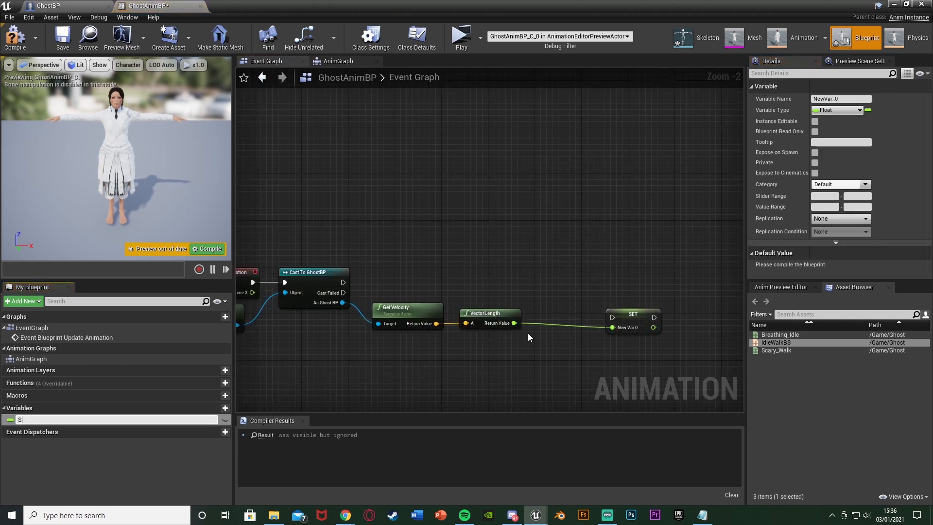
{"action": "type", "text": "Speed"}
{"action": "key", "text": "Return"}
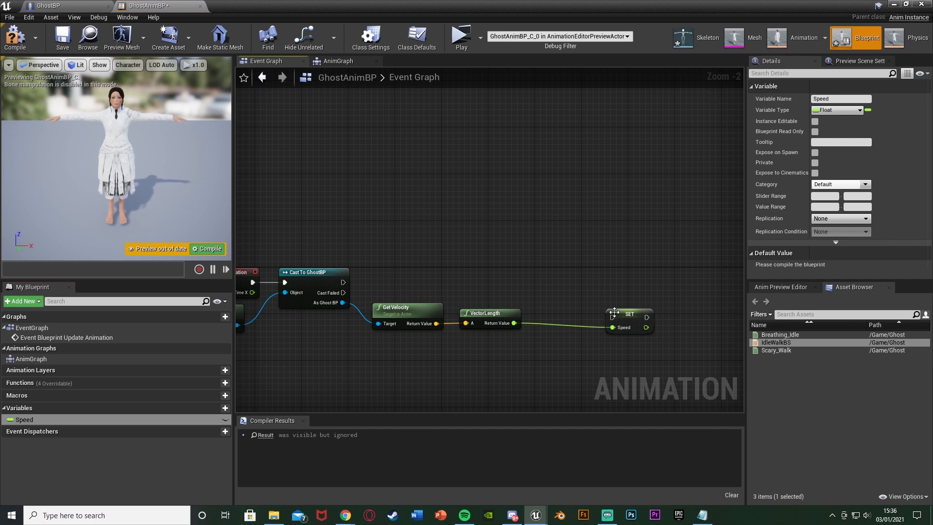
{"action": "left_click_drag", "start_coordinate": [343, 282], "coordinate": [555, 285]}
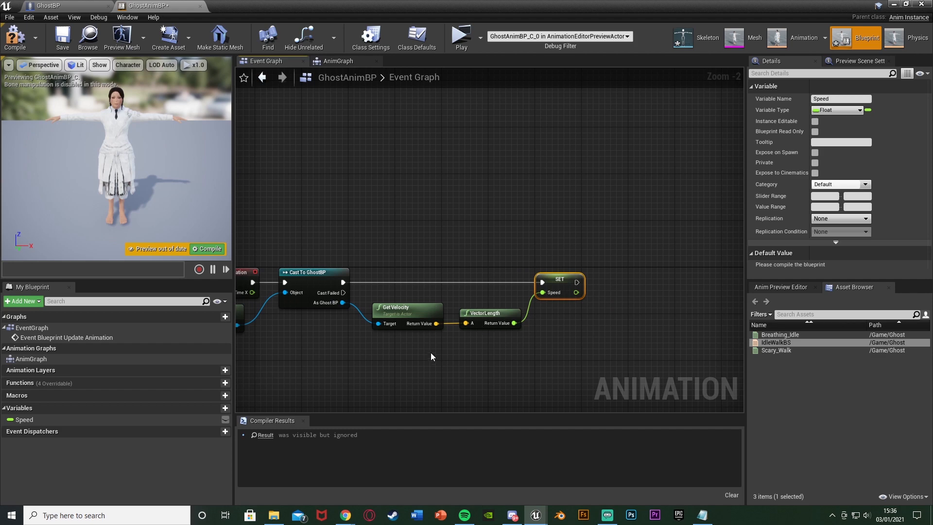
{"action": "right_click_drag", "start_coordinate": [430, 351], "coordinate": [502, 343]}
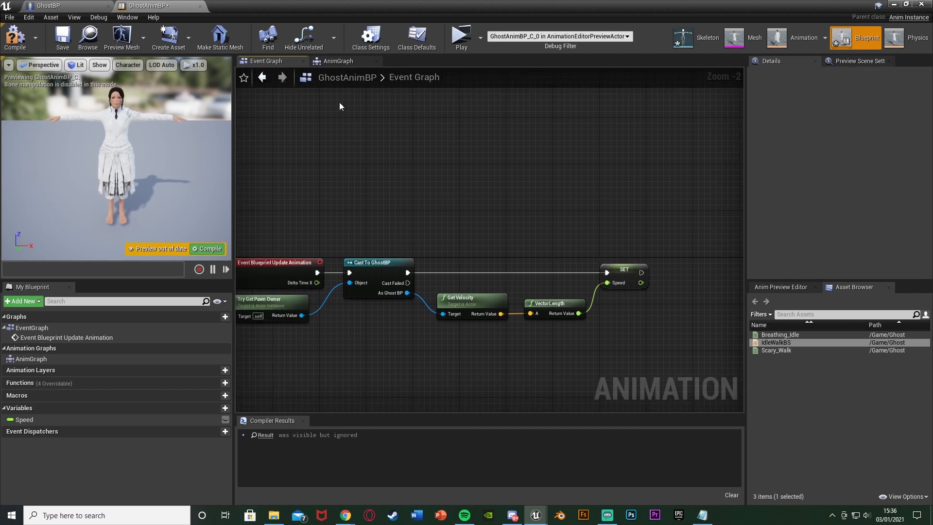
Feed the Speed variable into IdleWalkBS's Speed input in the AnimGraph, and compile and save GhostAnimBP.
{"action": "left_click", "coordinate": [334, 62]}
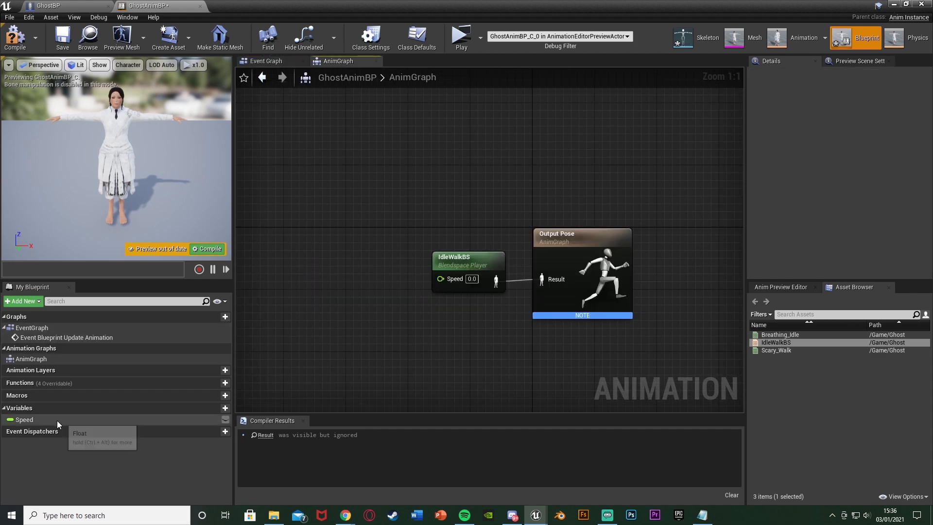
{"action": "left_click_drag", "start_coordinate": [27, 420], "coordinate": [441, 281]}
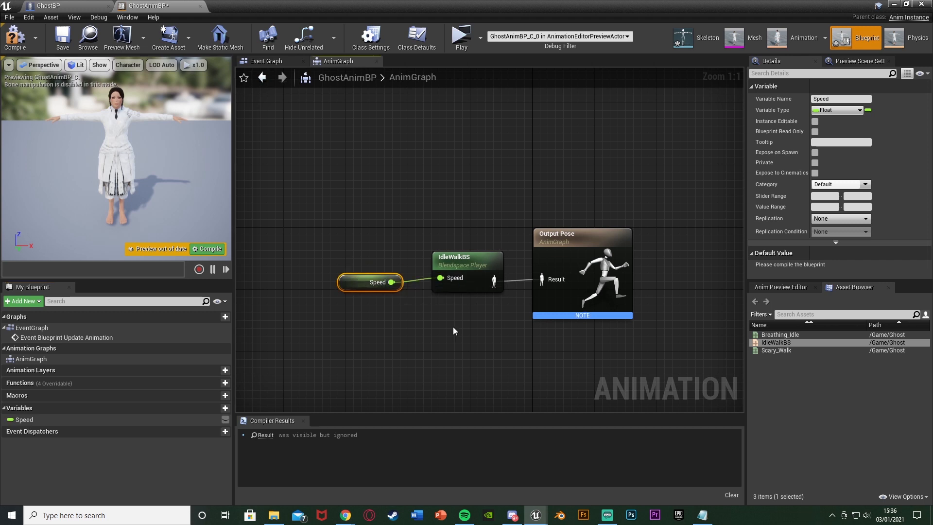
{"action": "scroll", "coordinate": [535, 235], "scroll_direction": "down", "scroll_amount": 2}
{"action": "left_click", "coordinate": [15, 37]}
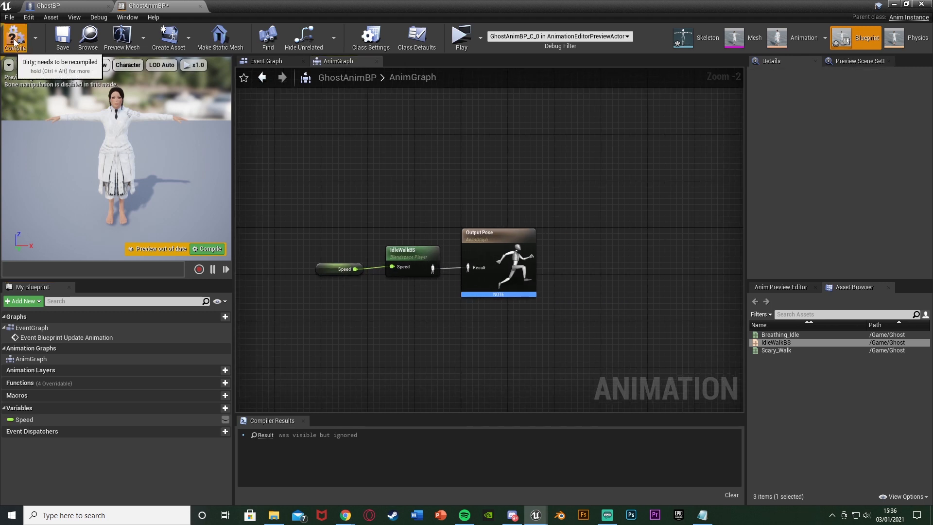
{"action": "left_click", "coordinate": [73, 44]}
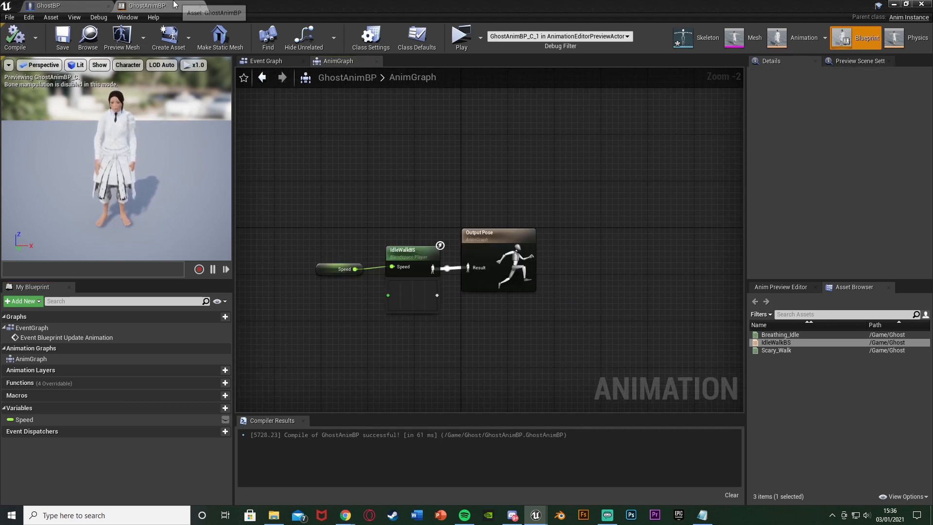
Set GhostBP's Mesh to Use Animation Blueprint with anim class GhostAnimBP_C, then compile, save and close the Blueprint.
{"action": "left_click", "coordinate": [68, 4]}
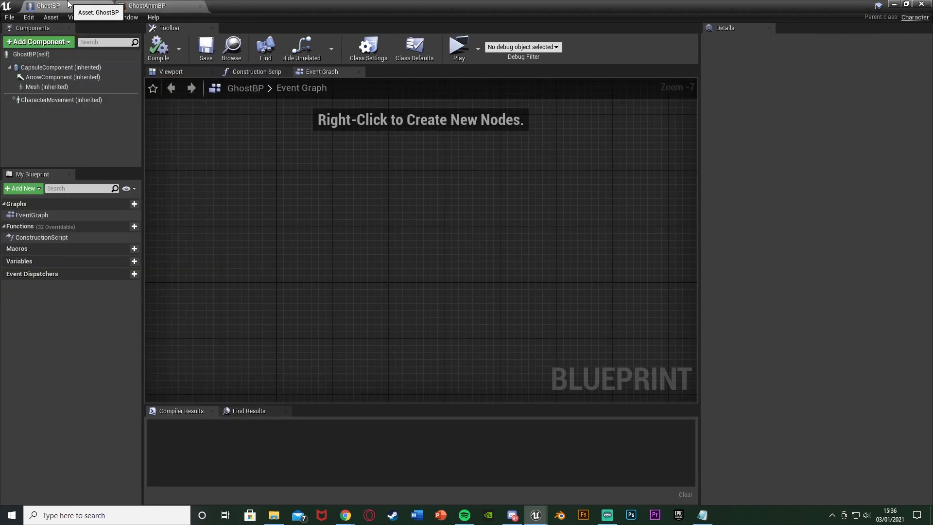
{"action": "left_click", "coordinate": [57, 89]}
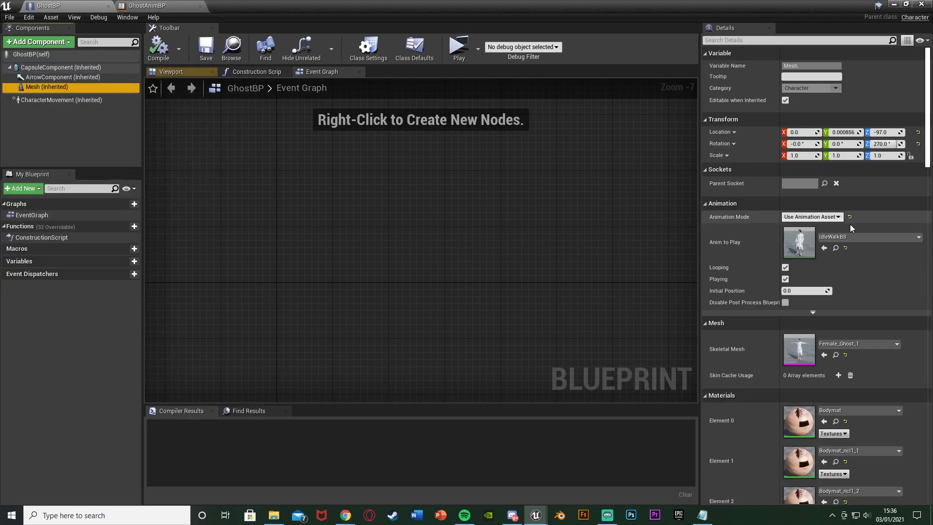
{"action": "left_click", "coordinate": [833, 219]}
{"action": "left_click", "coordinate": [826, 225]}
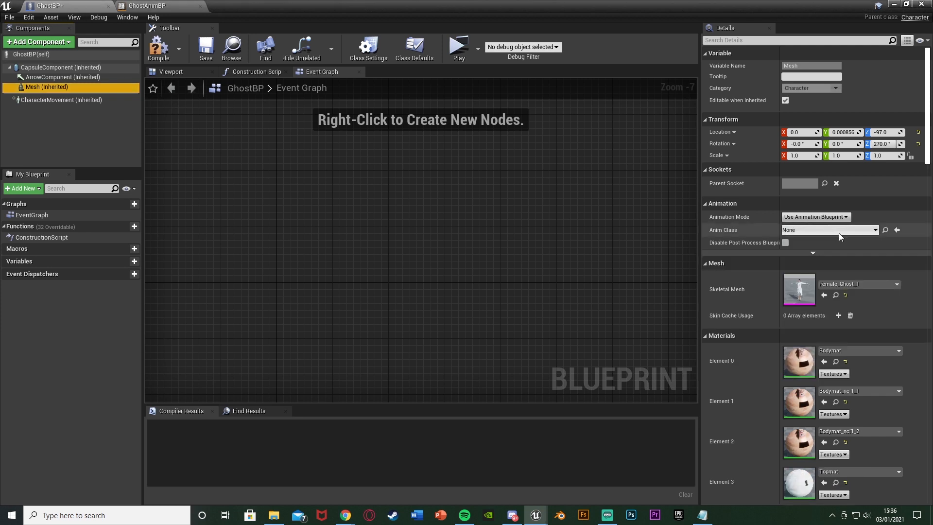
{"action": "left_click", "coordinate": [838, 231]}
{"action": "type", "text": "gh"}
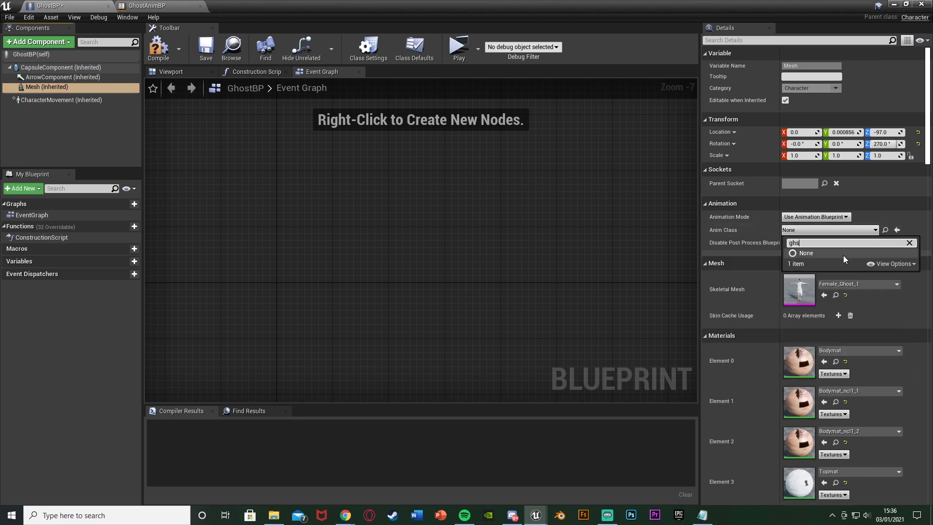
{"action": "left_click", "coordinate": [844, 261]}
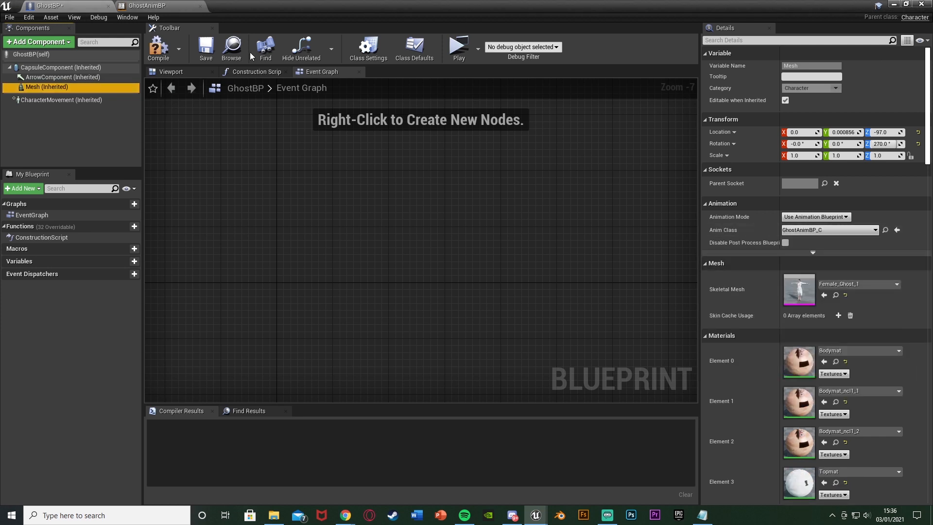
{"action": "left_click", "coordinate": [160, 53]}
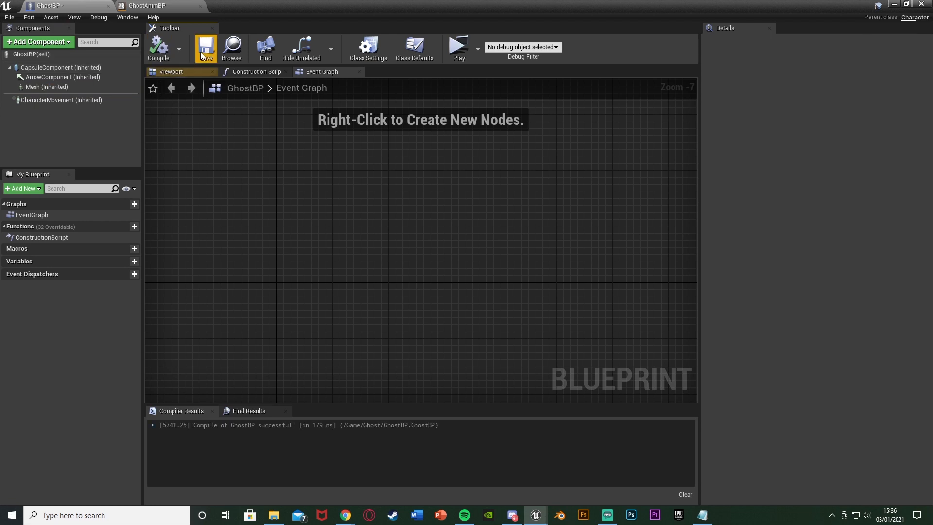
{"action": "left_click", "coordinate": [922, 4]}
Launch a game preview of the FirstFloor level from the oval rug by the front door.
{"action": "right_click_drag", "start_coordinate": [526, 98], "coordinate": [576, 146]}
{"action": "key", "text": "w"}
{"action": "right_click", "coordinate": [420, 272]}
{"action": "left_click", "coordinate": [455, 476]}
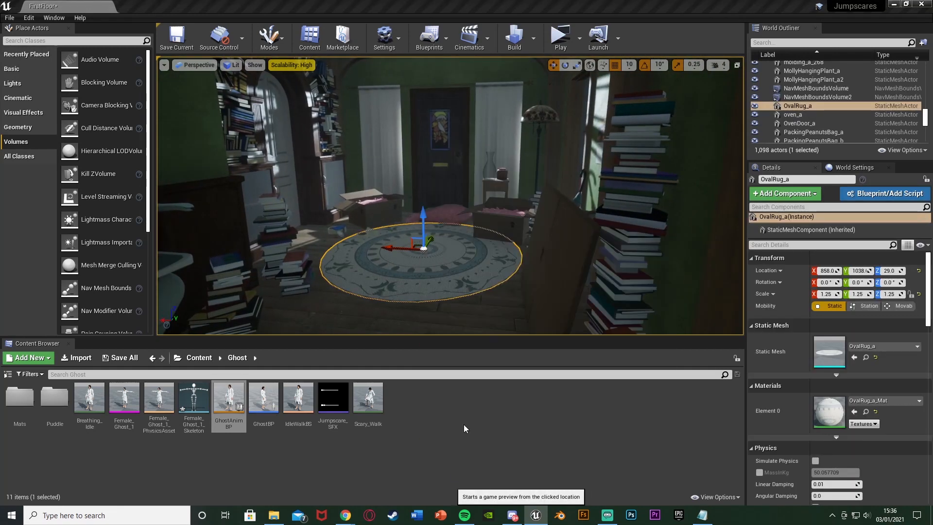
Walk through the green hallway into the kitchen to test the ghost jumpscare, follow the ghost toward the blue dining room, and end the preview.
{"action": "key", "text": "w"}
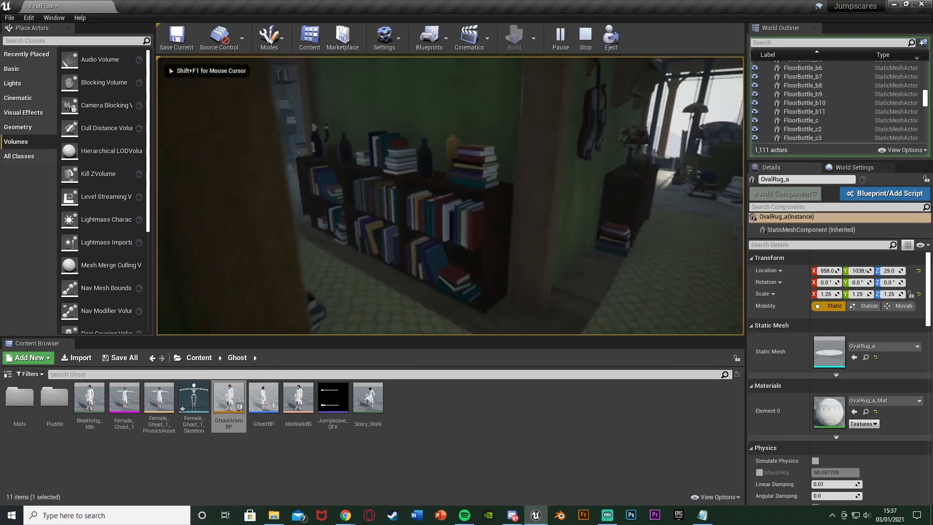
{"action": "key", "text": "s"}
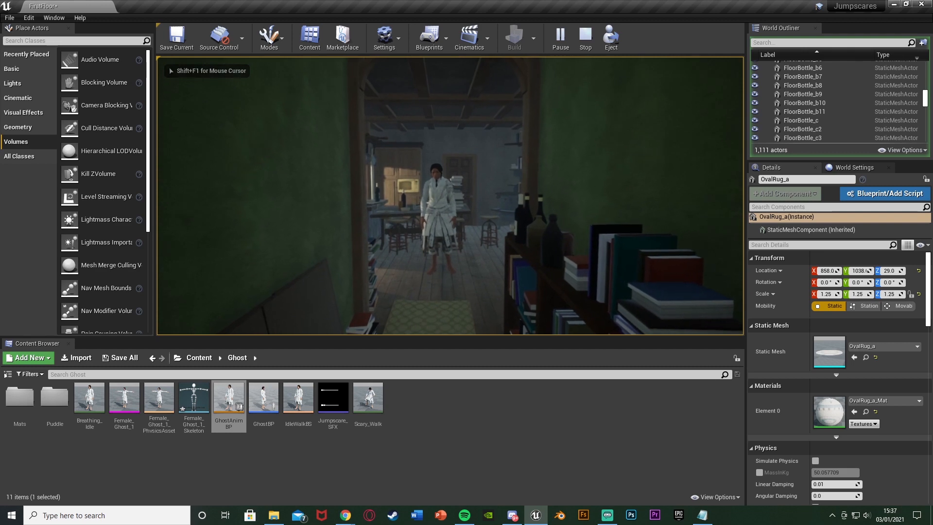
{"action": "key", "text": "w"}
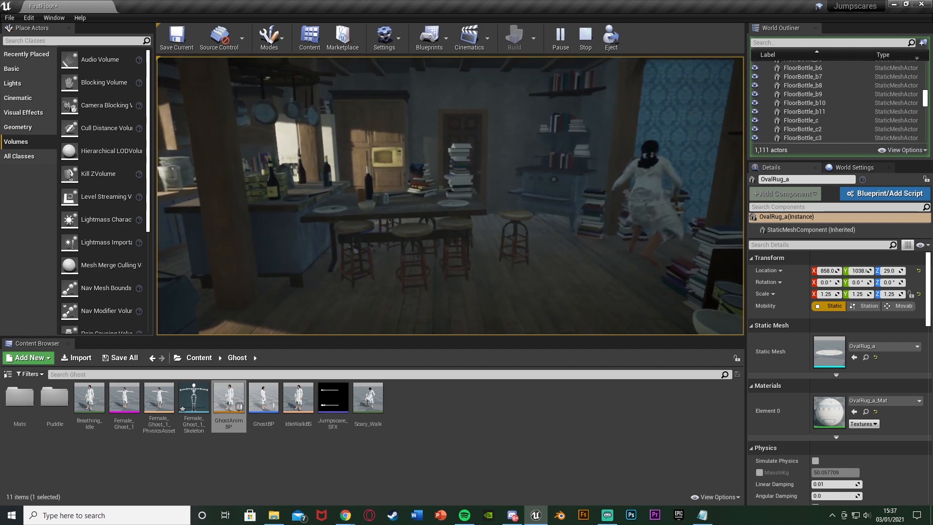
{"action": "key", "text": "w"}
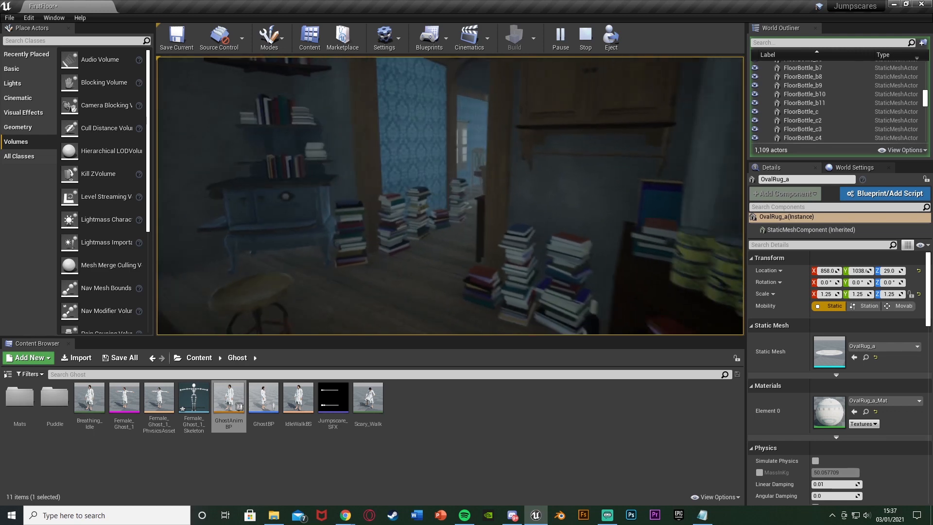
{"action": "key", "text": "w"}
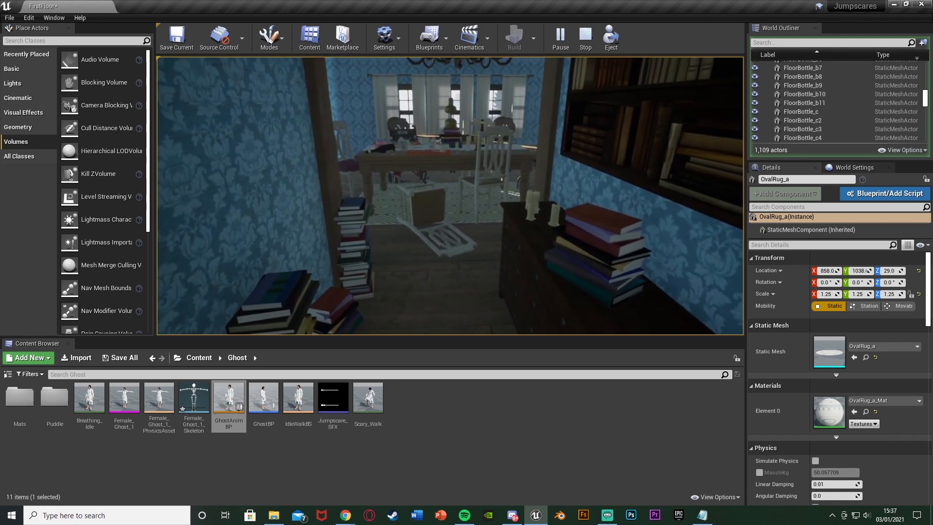
{"action": "key", "text": "w"}
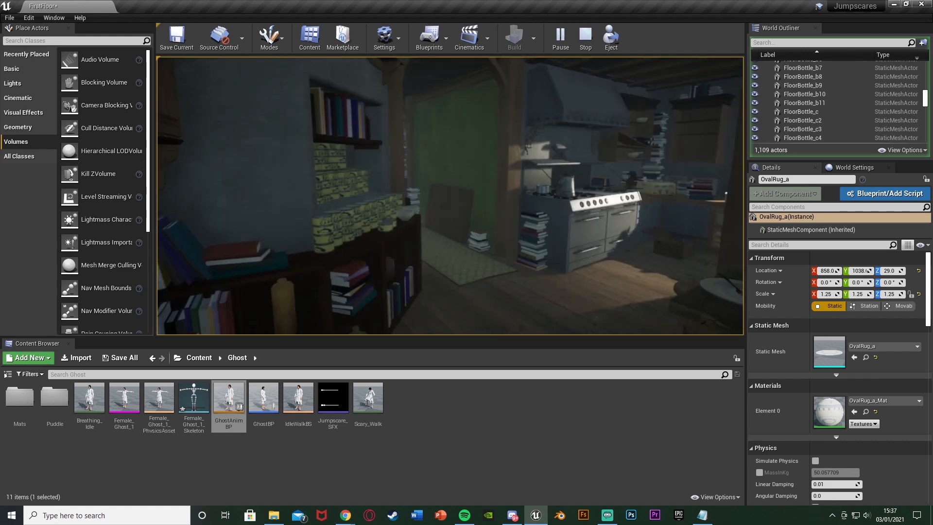
{"action": "left_click", "coordinate": [586, 38]}
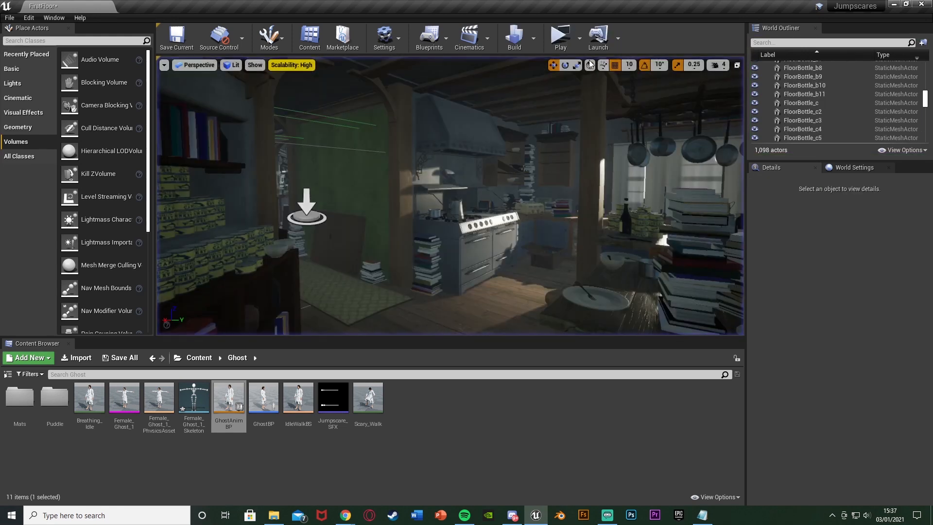
Replay the level in a separate preview window, walking from the blue room through the green hallway and kitchen to retest the ghost, and stop it.
{"action": "left_click", "coordinate": [561, 38]}
{"action": "key", "text": "w"}
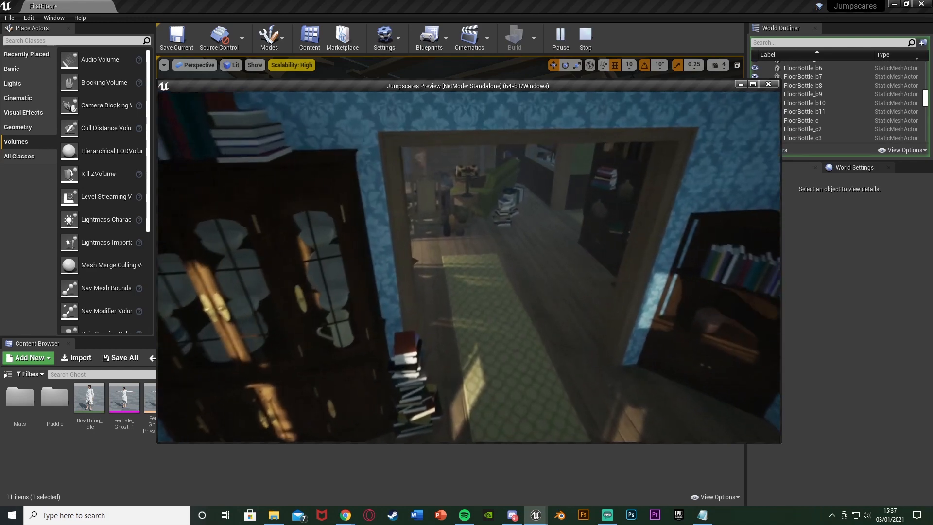
{"action": "key", "text": "w"}
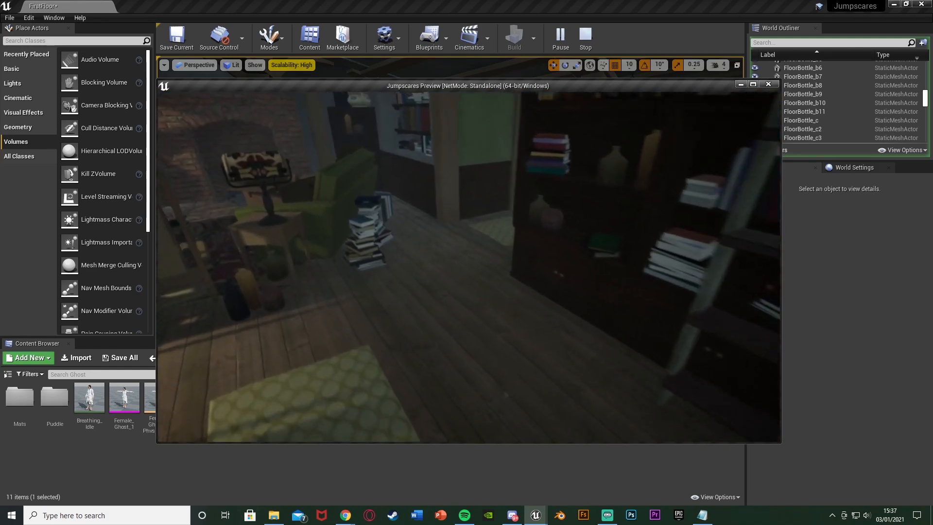
{"action": "key", "text": "w"}
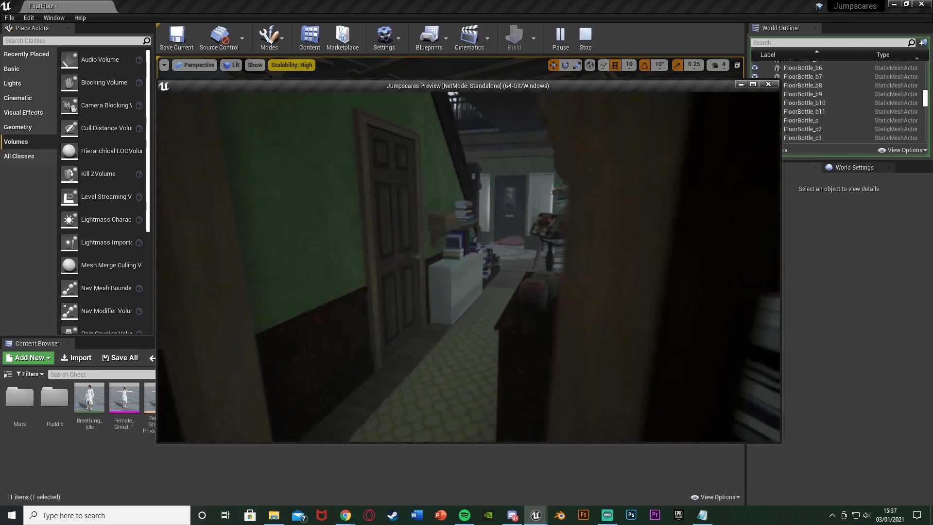
{"action": "key", "text": "w"}
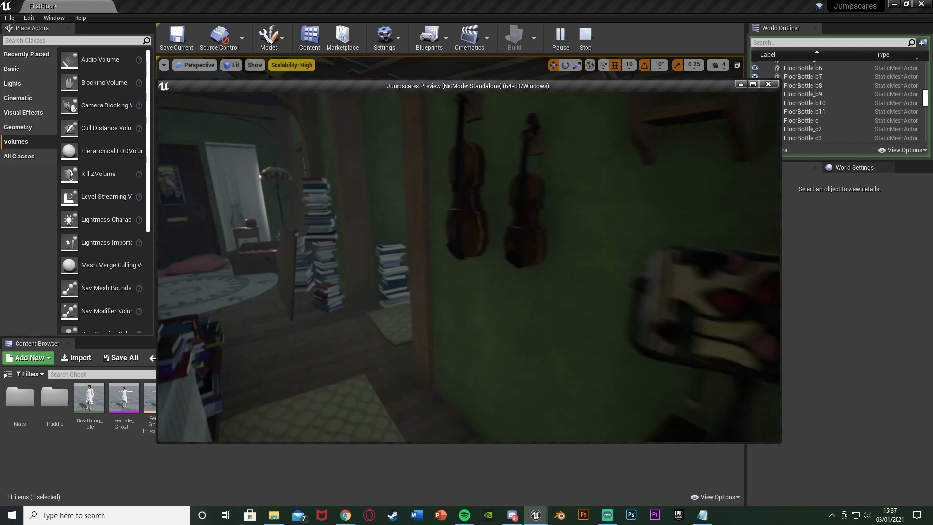
{"action": "key", "text": "w"}
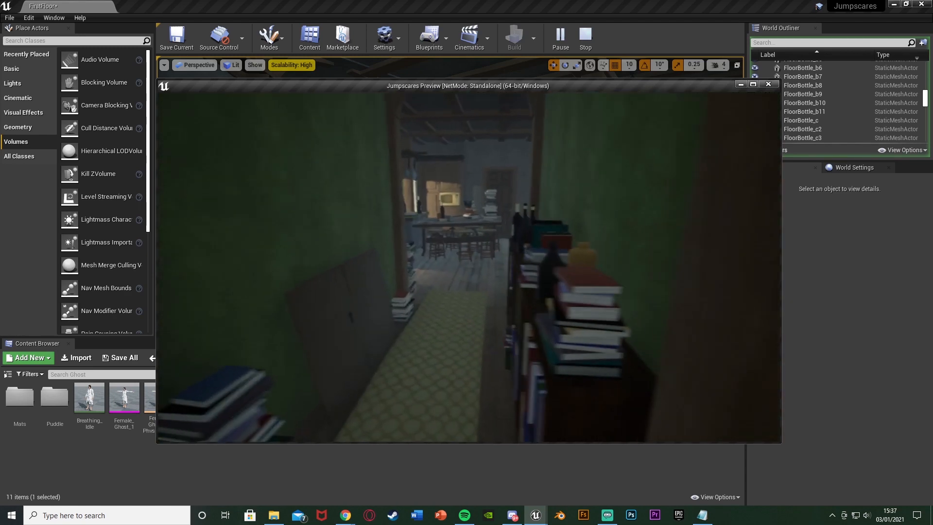
{"action": "key", "text": "w"}
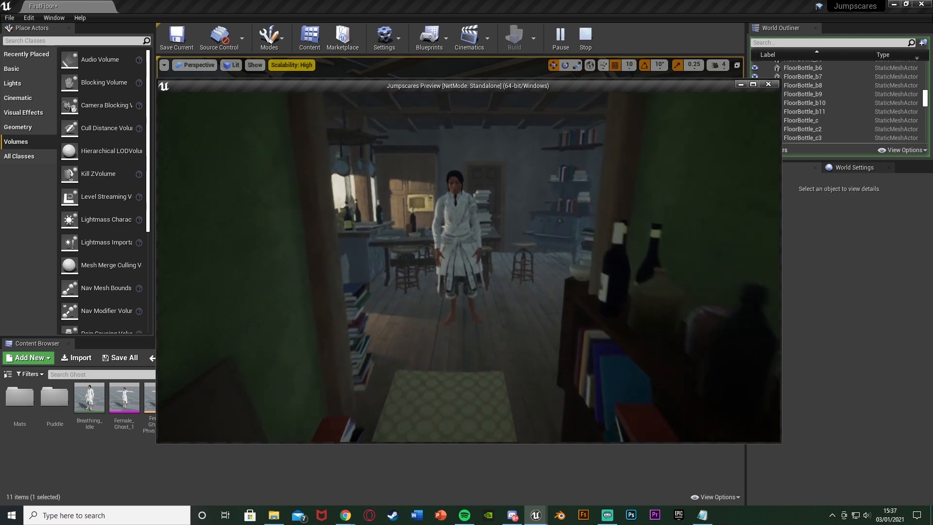
{"action": "key", "text": "w"}
{"action": "key", "text": "w"}
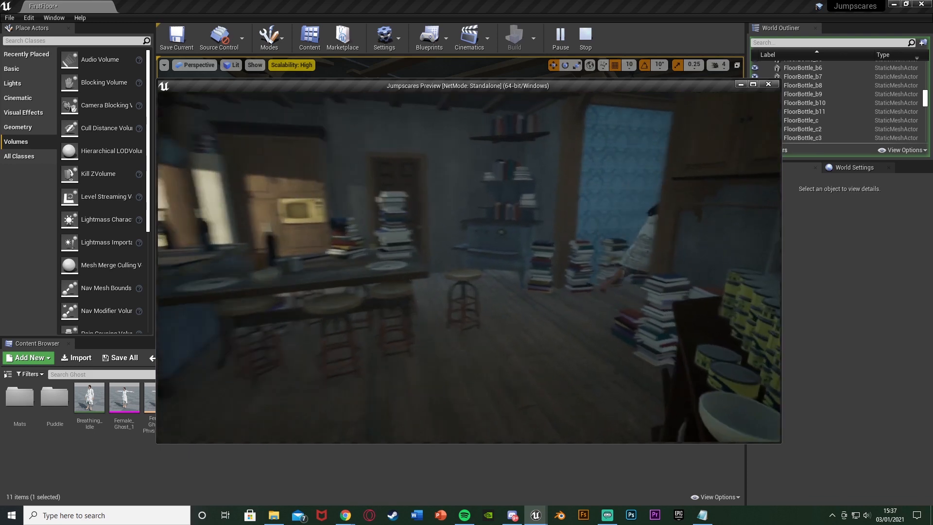
{"action": "key", "text": "w"}
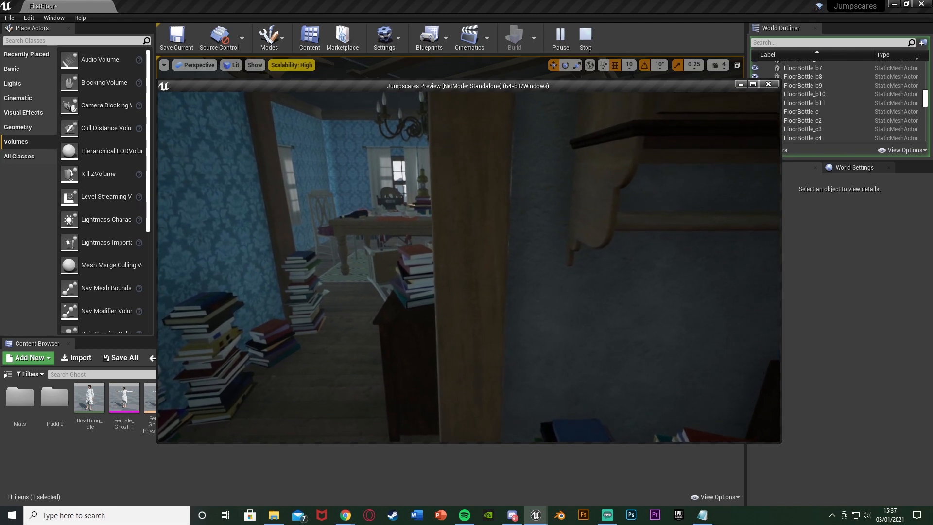
{"action": "key", "text": "w"}
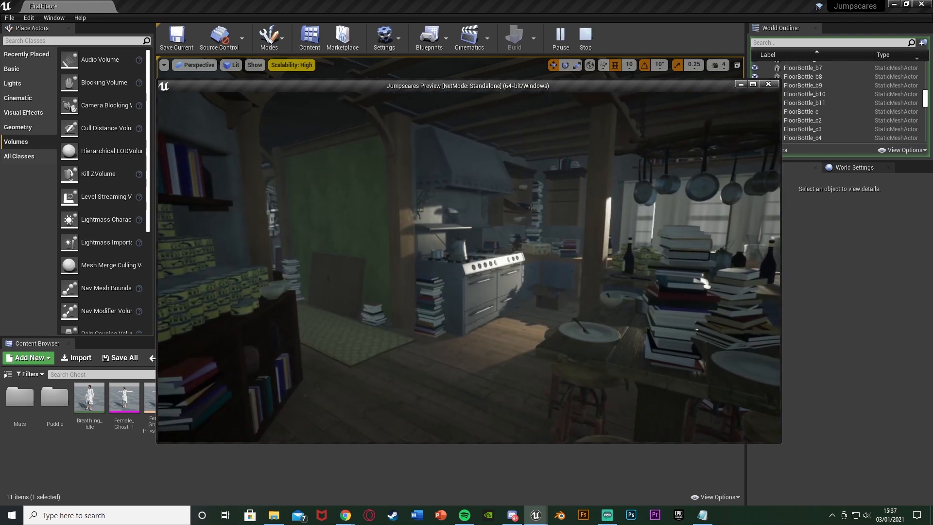
{"action": "left_click", "coordinate": [583, 48]}
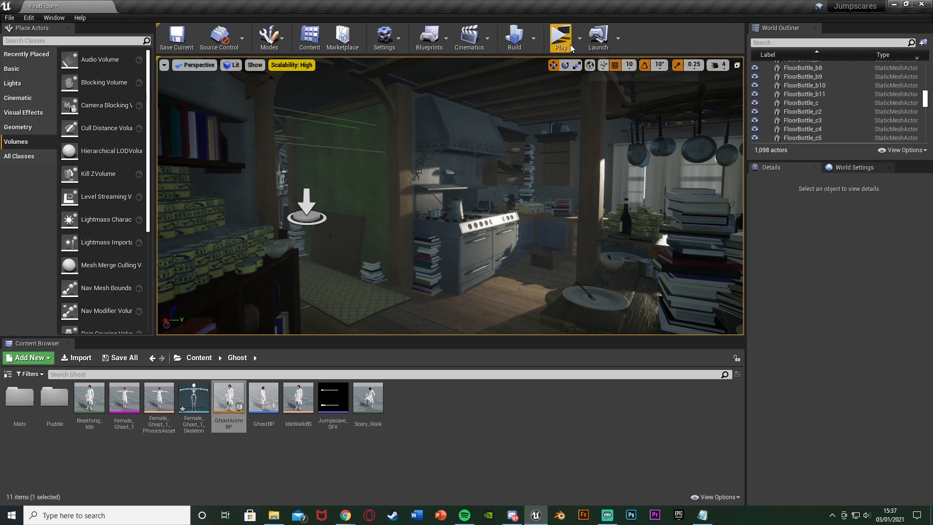
{"action": "right_click_drag", "start_coordinate": [486, 170], "coordinate": [704, 187]}
{"action": "key", "text": "w"}
{"action": "key", "text": "w"}
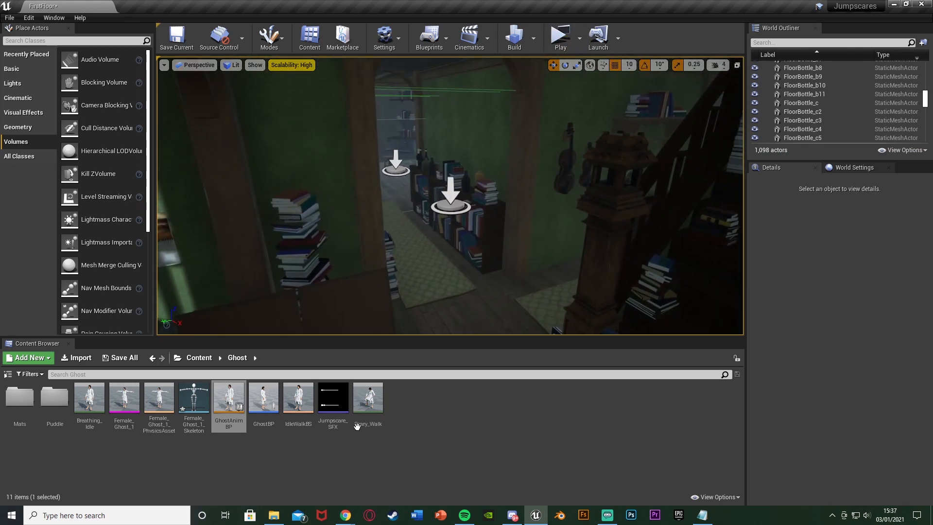
{"action": "left_click", "coordinate": [607, 515]}
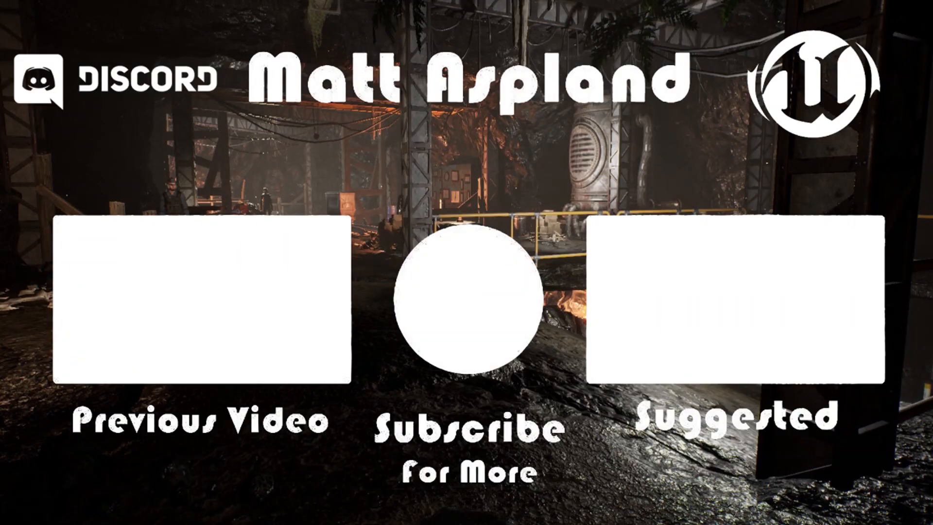